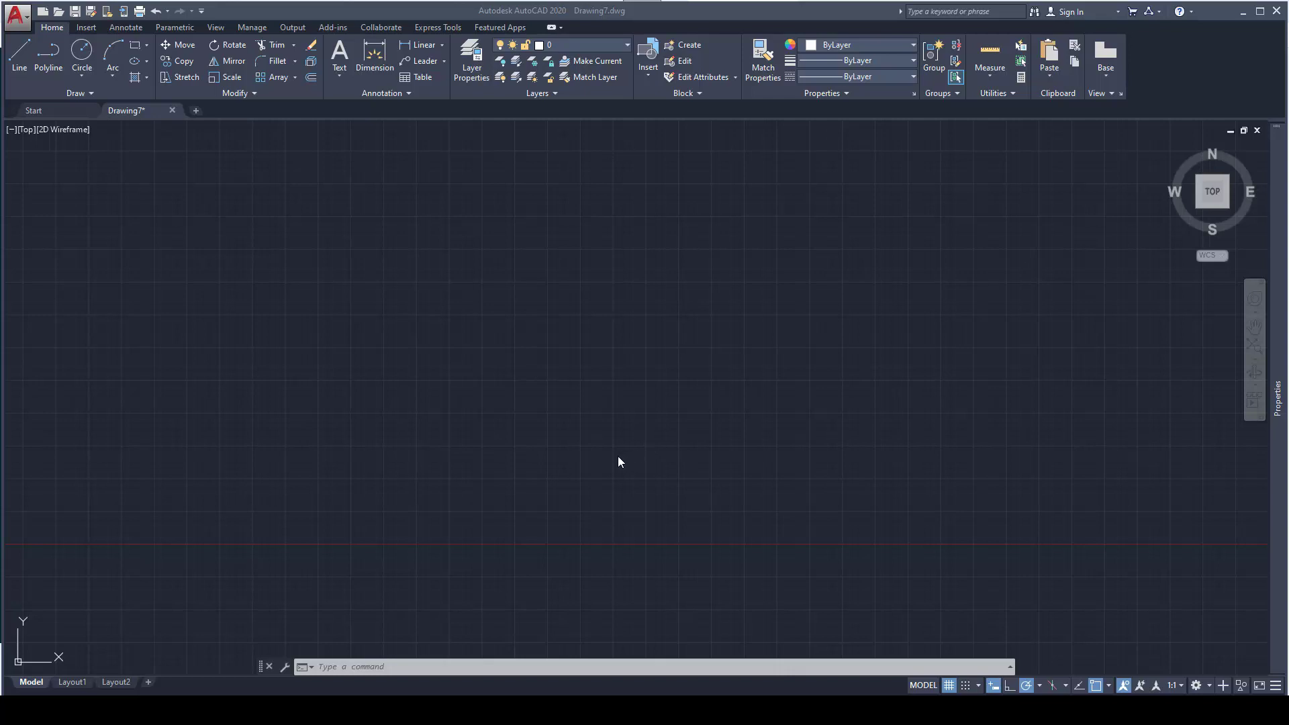
- Start single-line text in the empty drawing area with a height of 10 and a rotation angle of 0
left_click(602, 413)
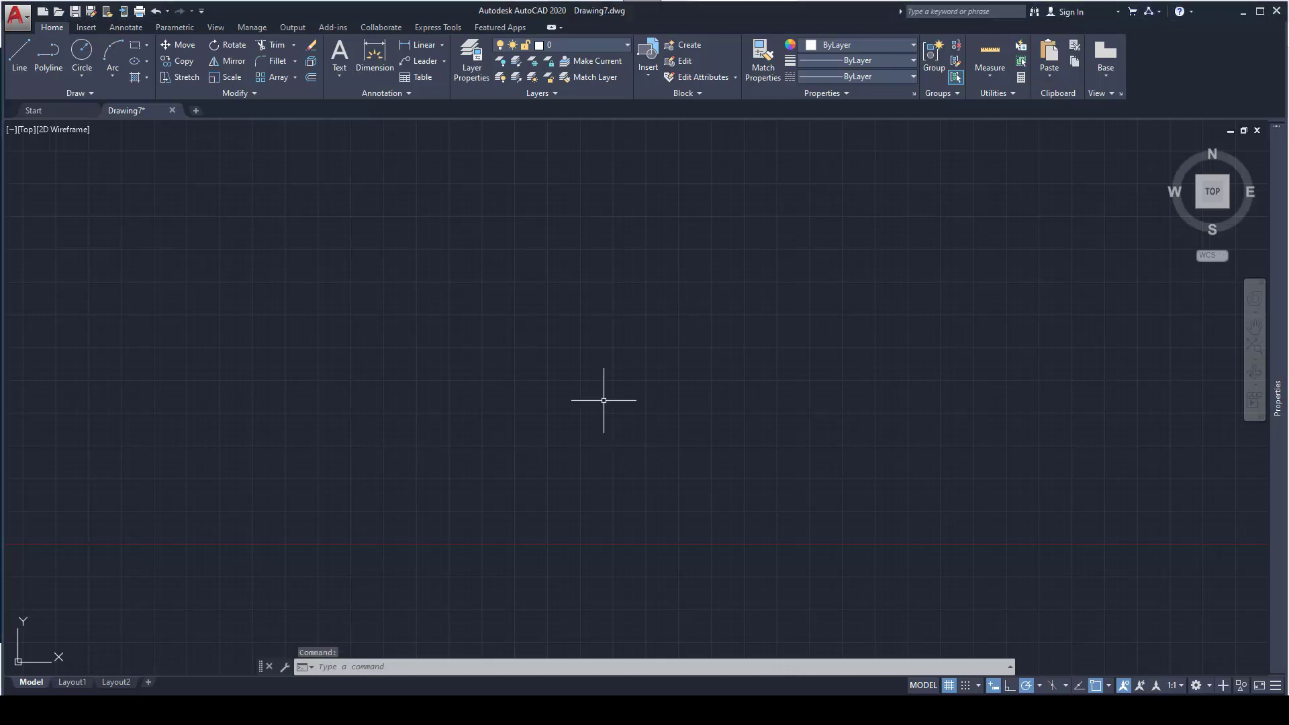
key("Escape")
type("T")
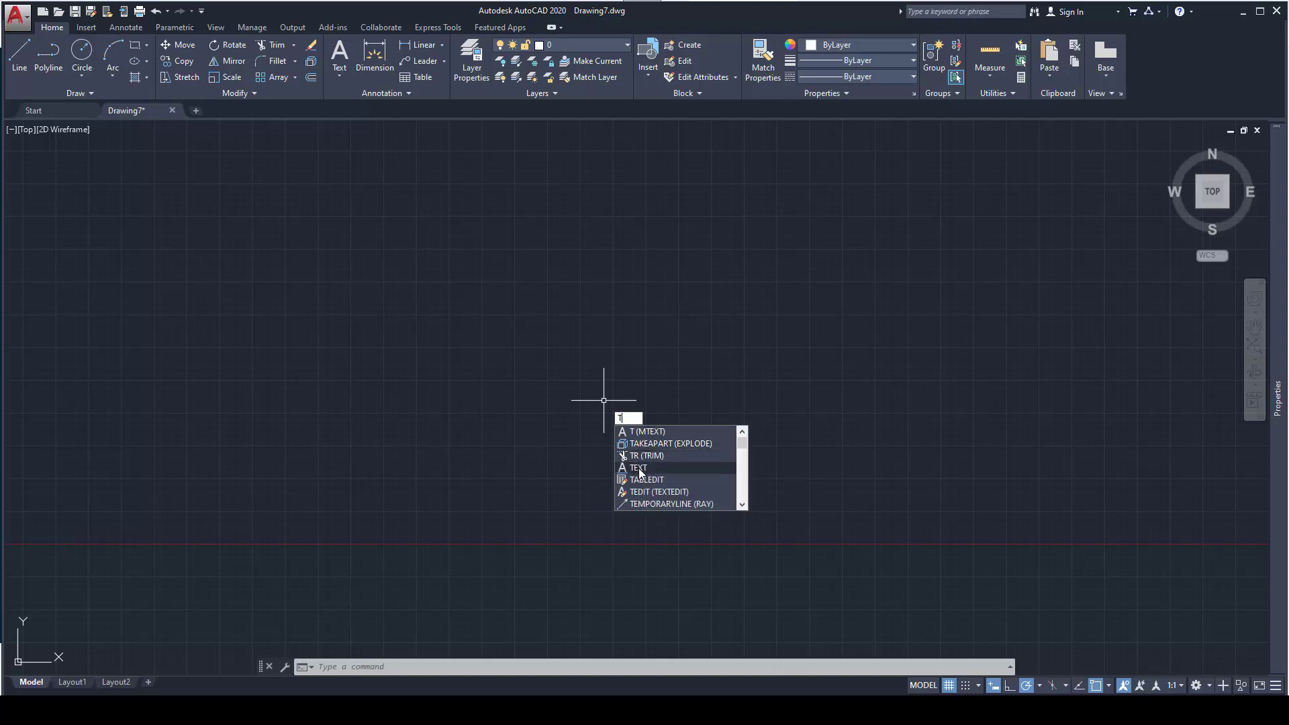
left_click(638, 469)
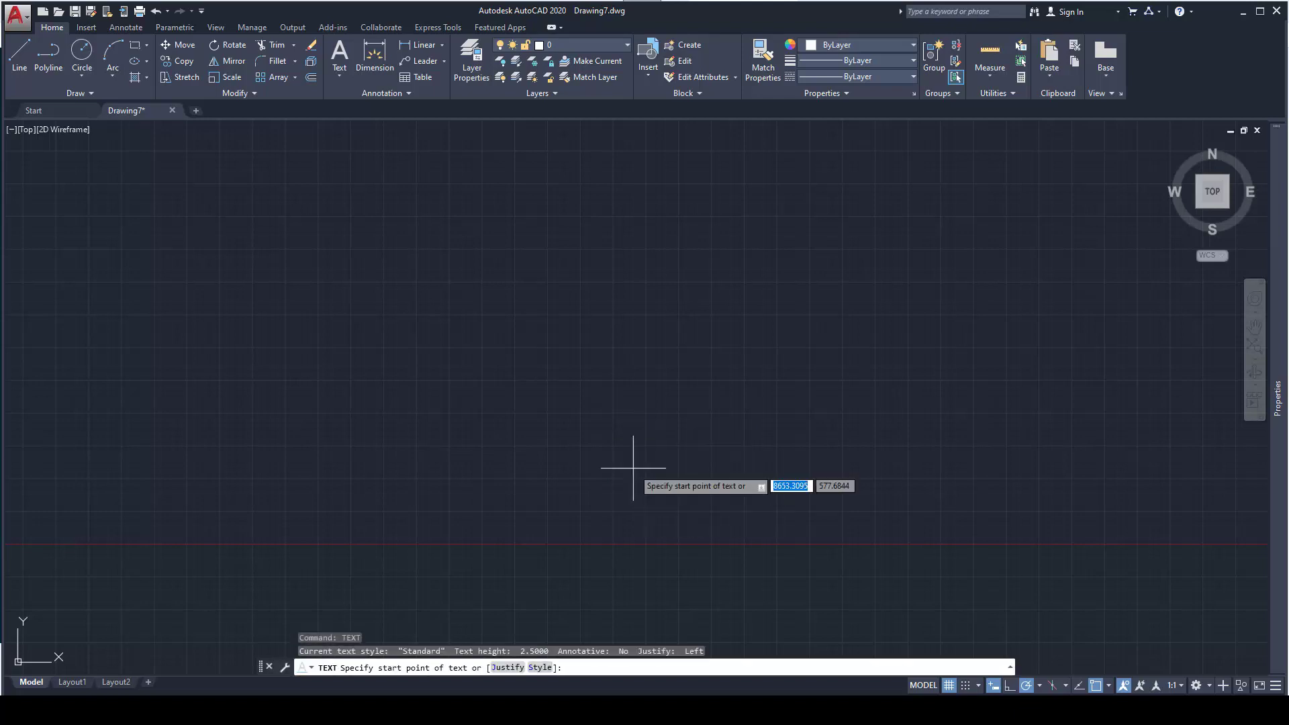
left_click(468, 285)
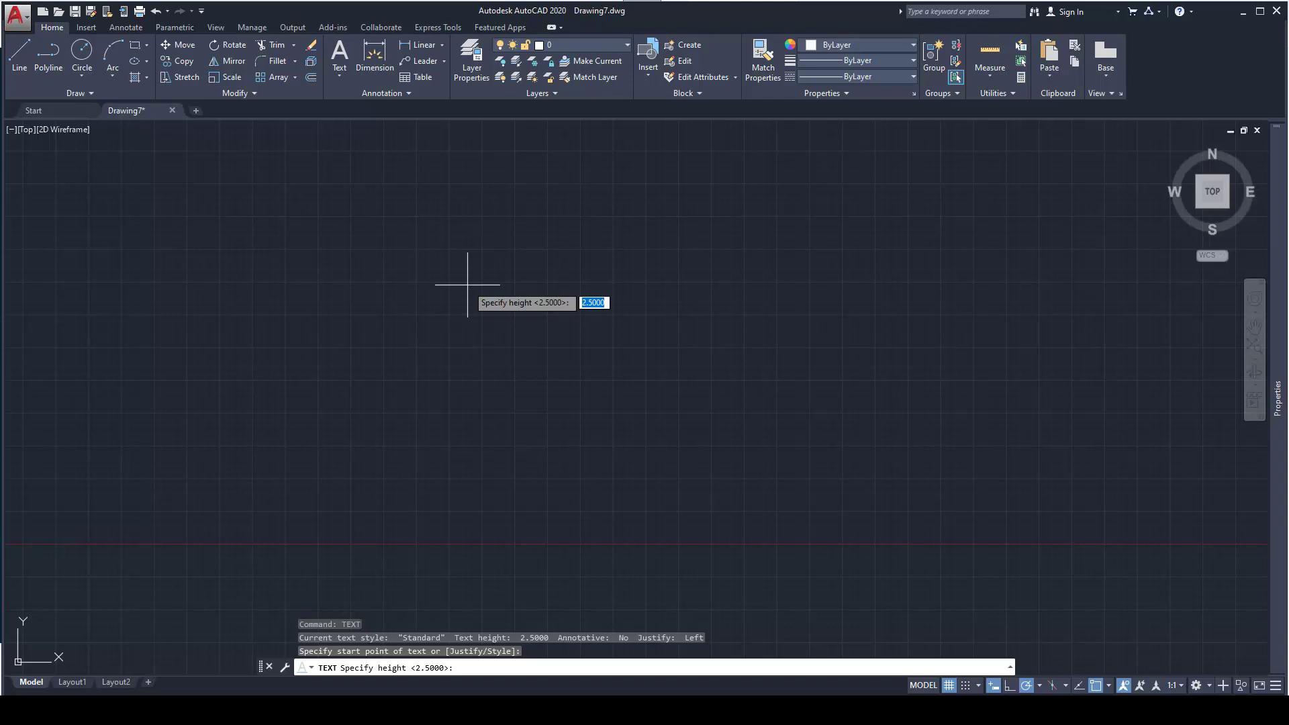
type("10")
key("Return")
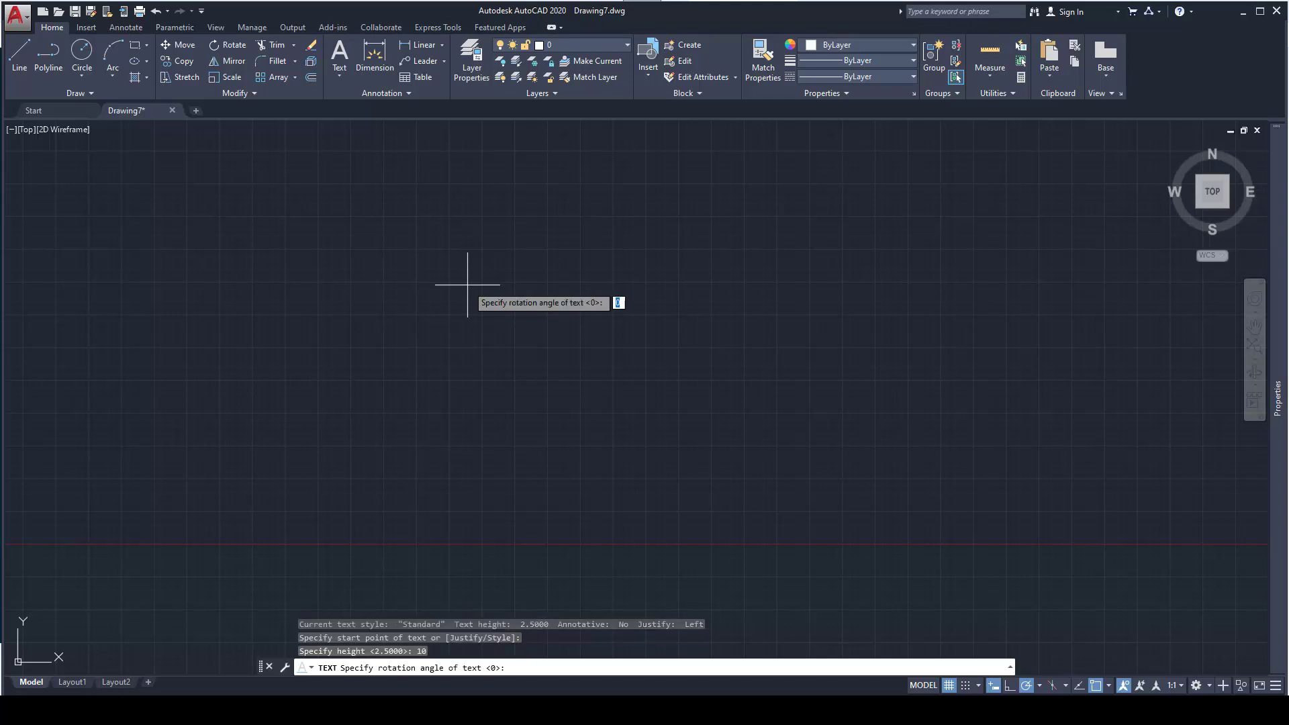
type("0")
key("Return")
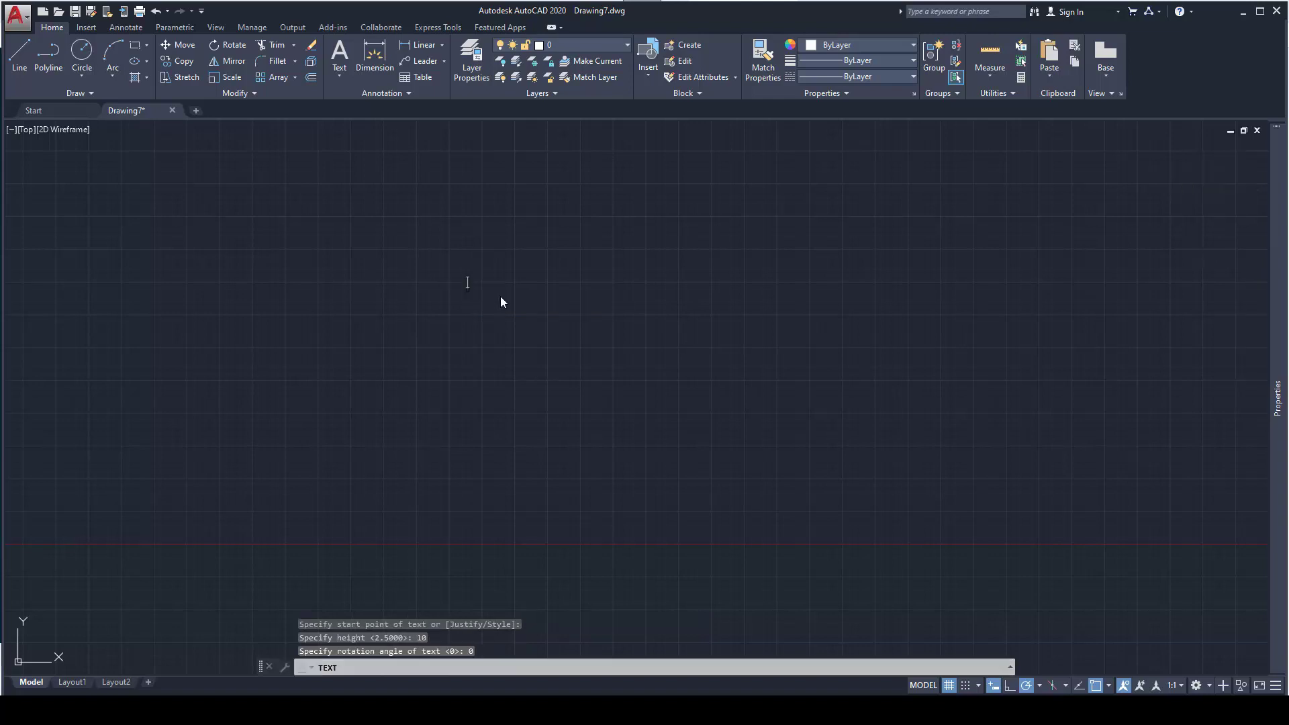
- Enter the single-line text rows "text", "text 1", "text 2" and "text 3" beneath each other
type("text")
key("Return")
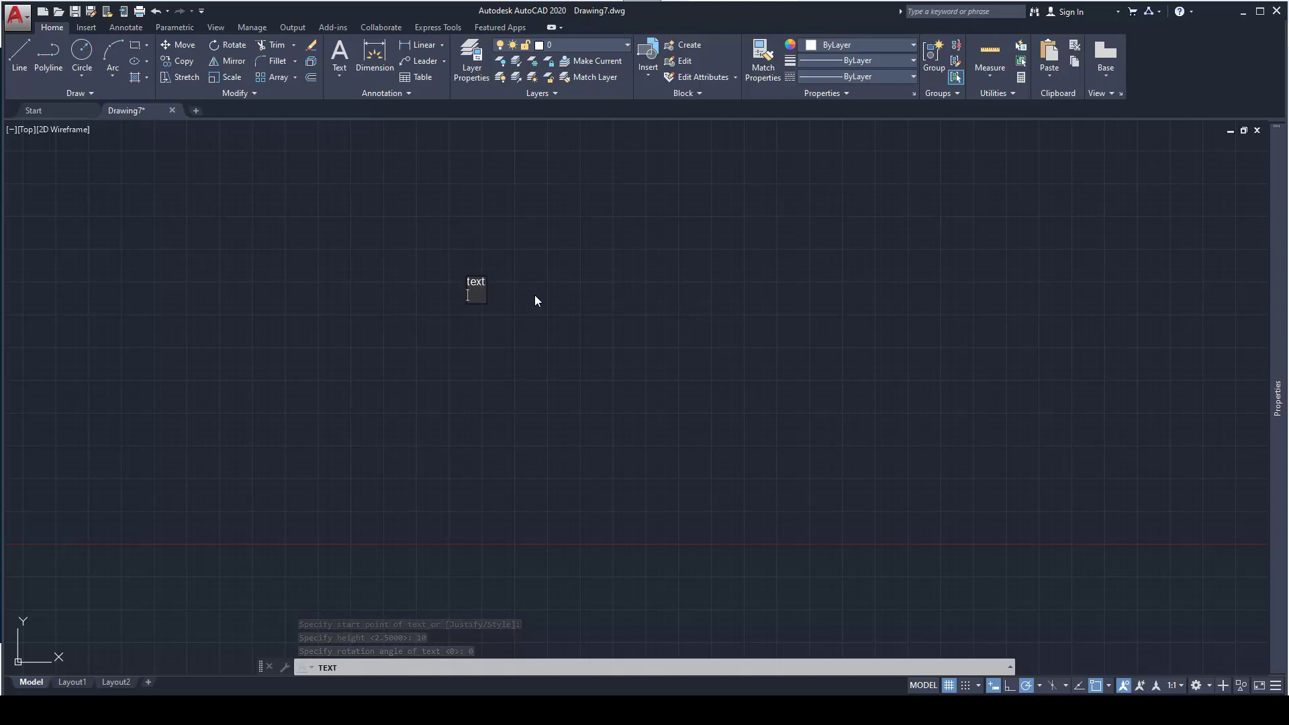
type("text 1")
key("Return")
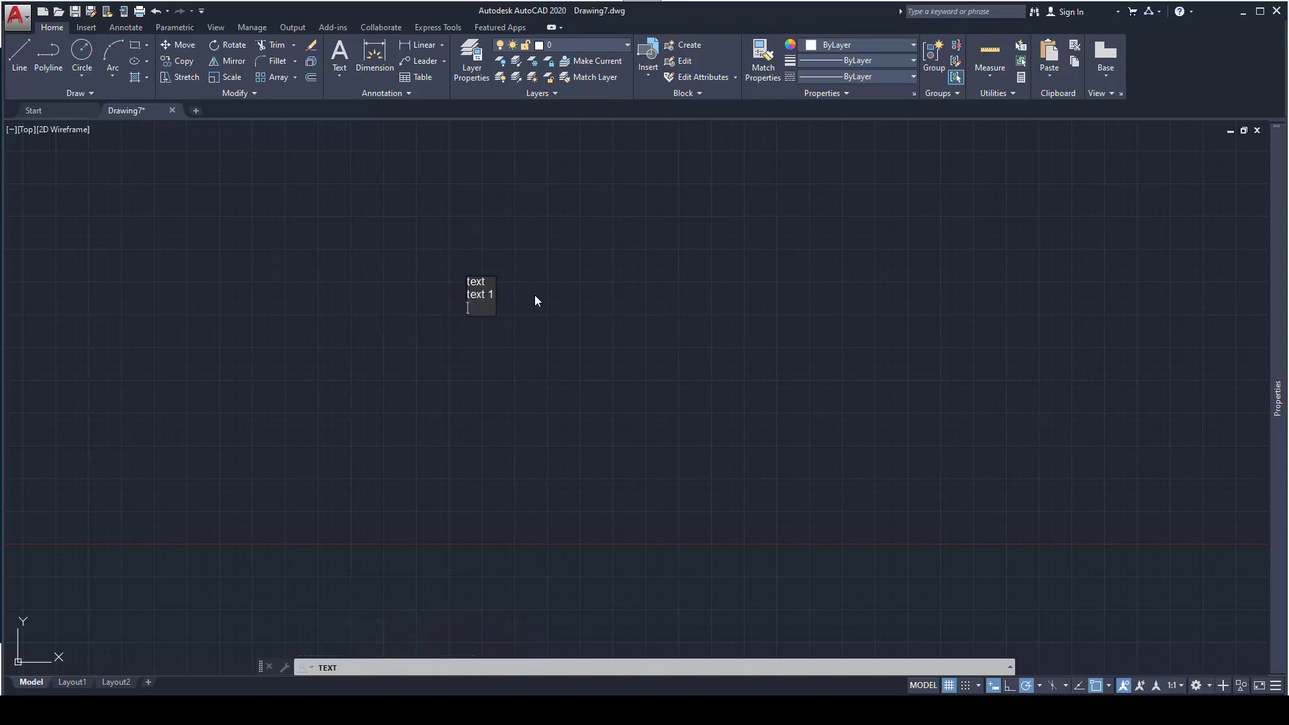
type("tes")
type("t 2")
key("Return")
type("text 3")
key("Return")
- Add the rows "text 4", "text 5", "text 6" and "text 7" and finish the single-line text
type("text")
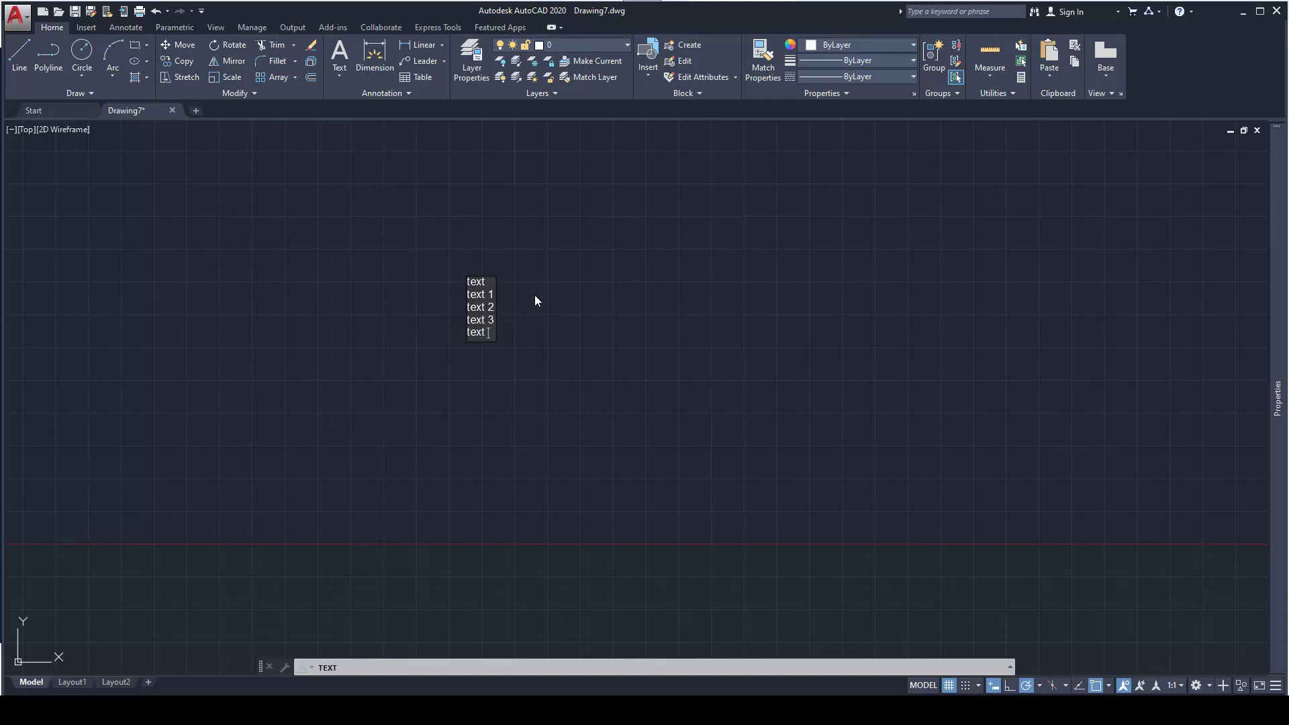
type(" 4")
key("Return")
type("text 5")
key("Return")
type("text 6")
key("Return")
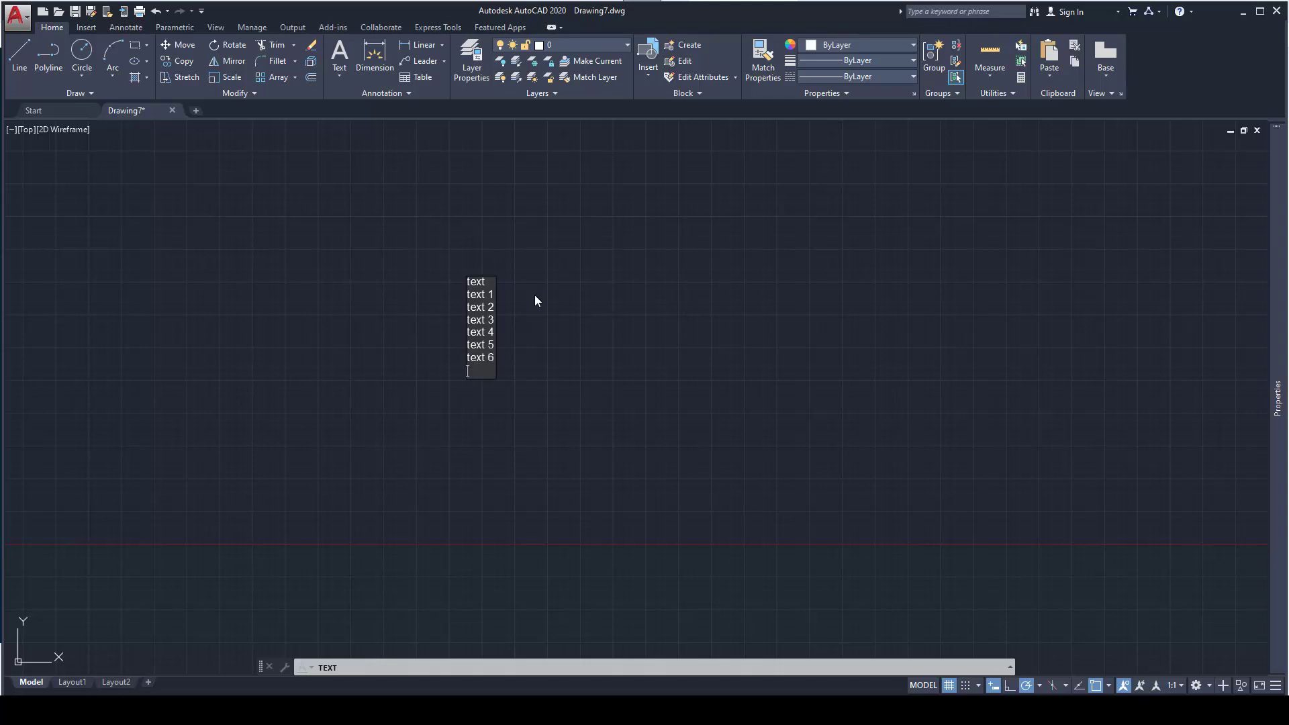
type("text 7")
left_click(535, 297)
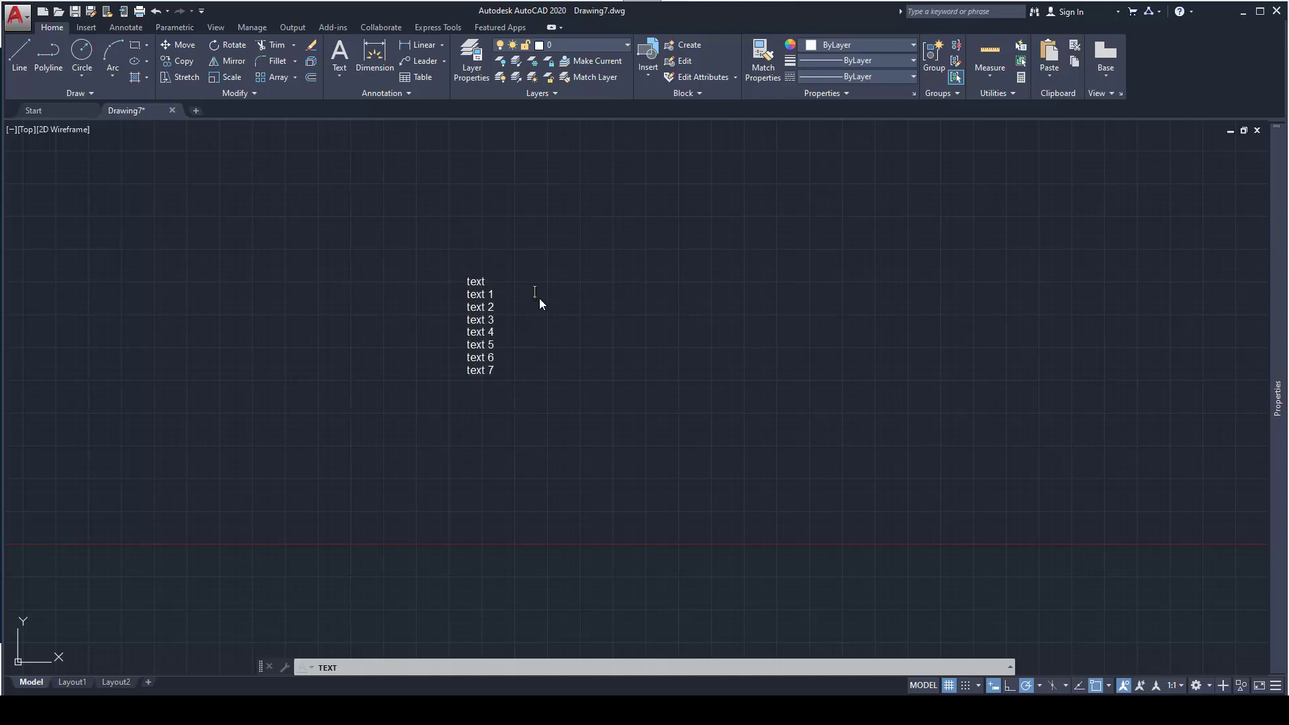
key("Return")
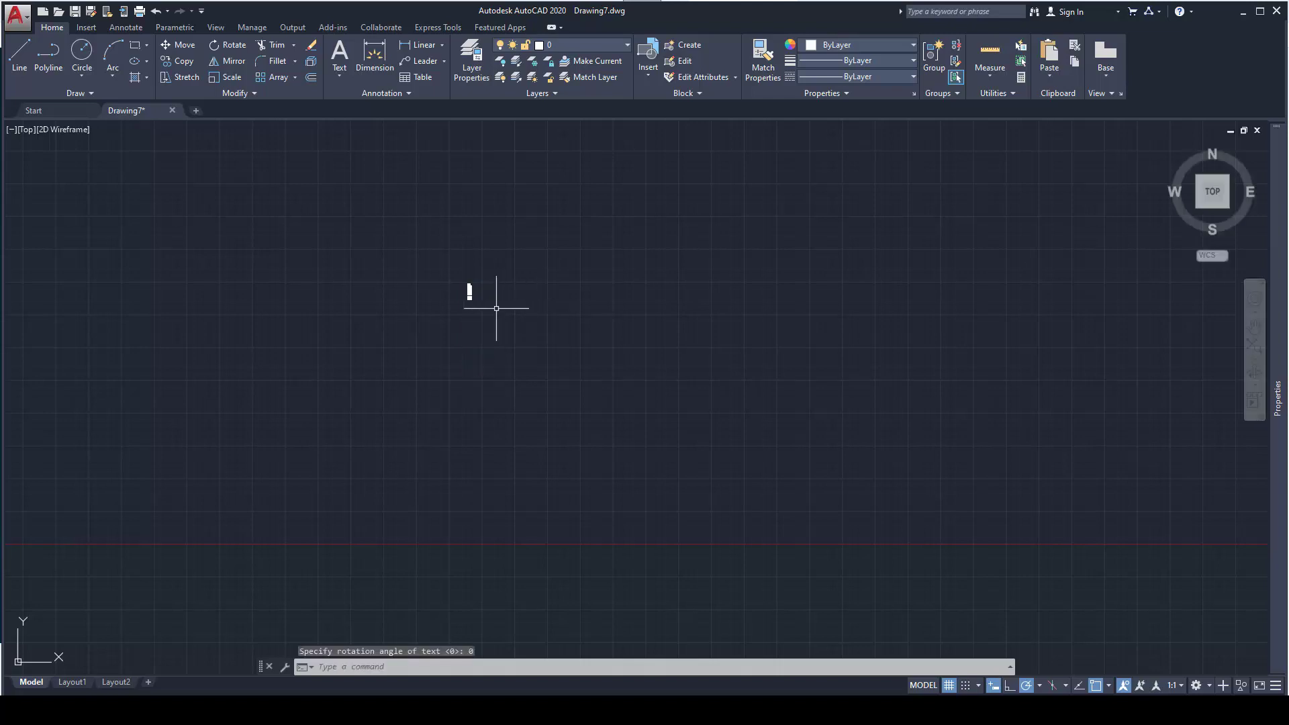
- Select only the "text 2" row to check whether it is a separate object, and clear the selection
scroll(469, 289, "up", 5)
scroll(462, 286, "up", 5)
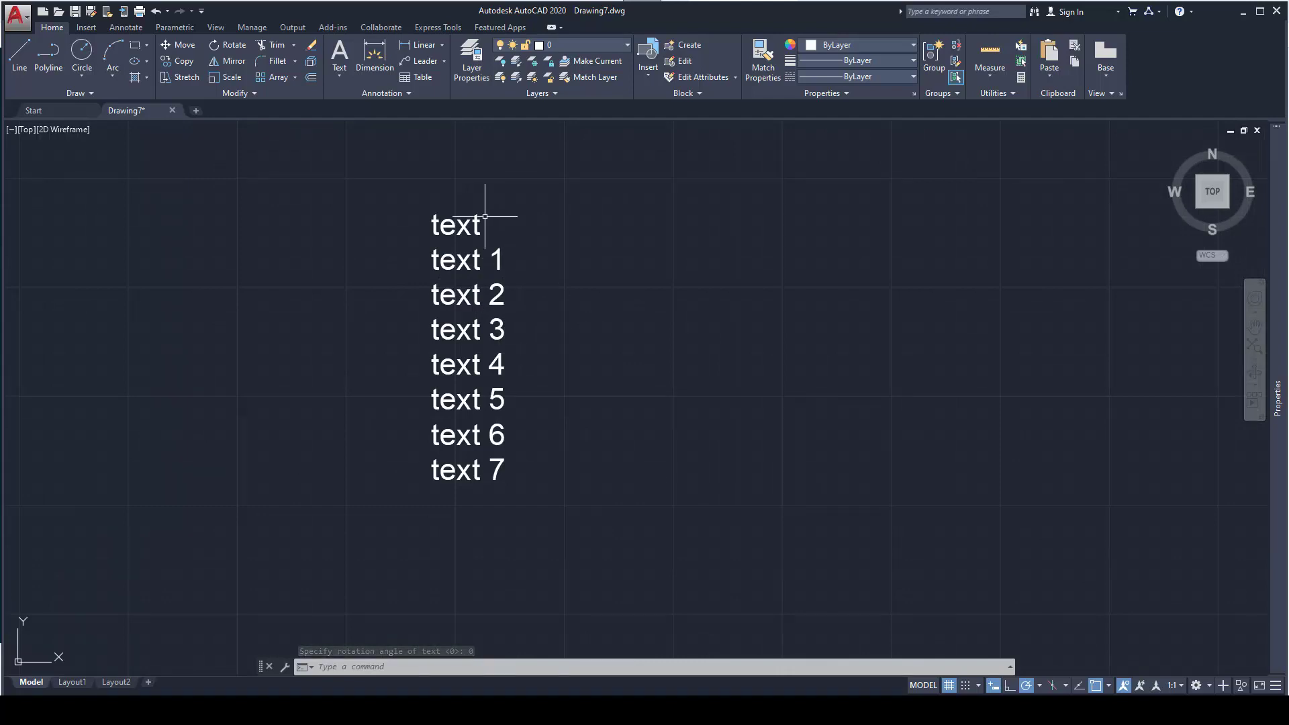
left_click(473, 296)
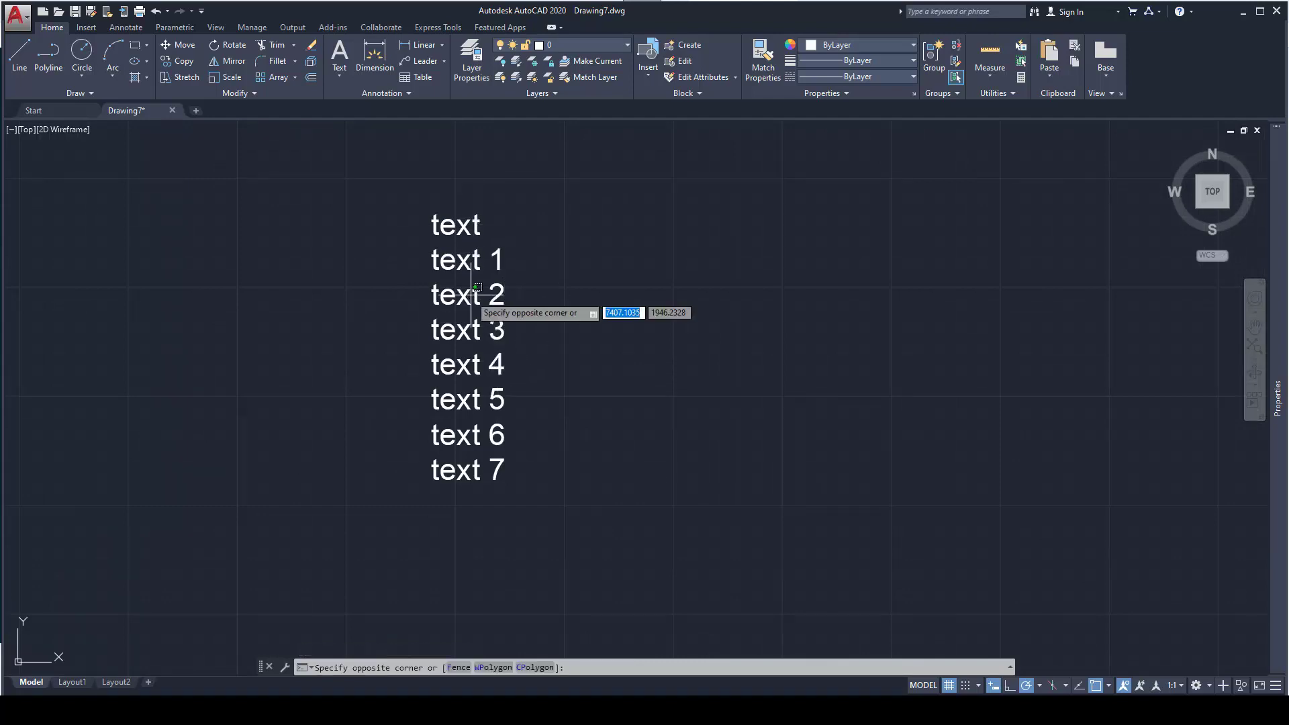
left_click(473, 297)
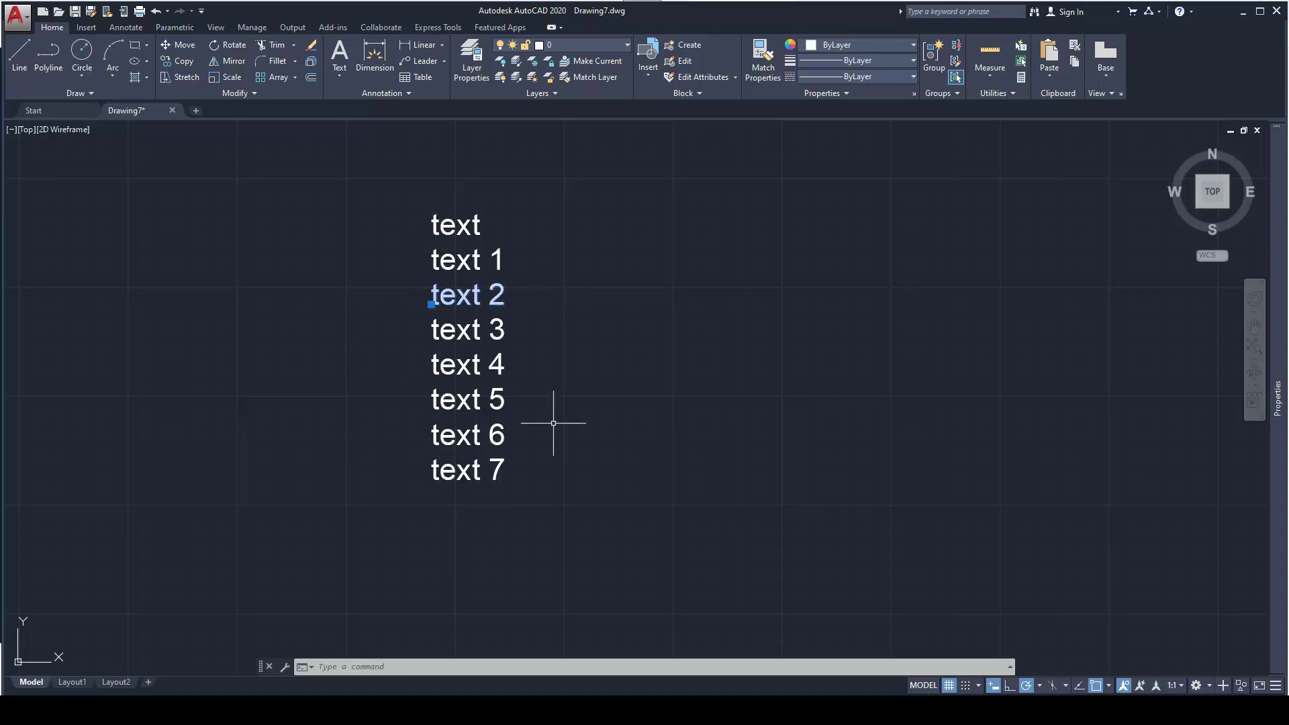
left_click(533, 402)
key("Escape")
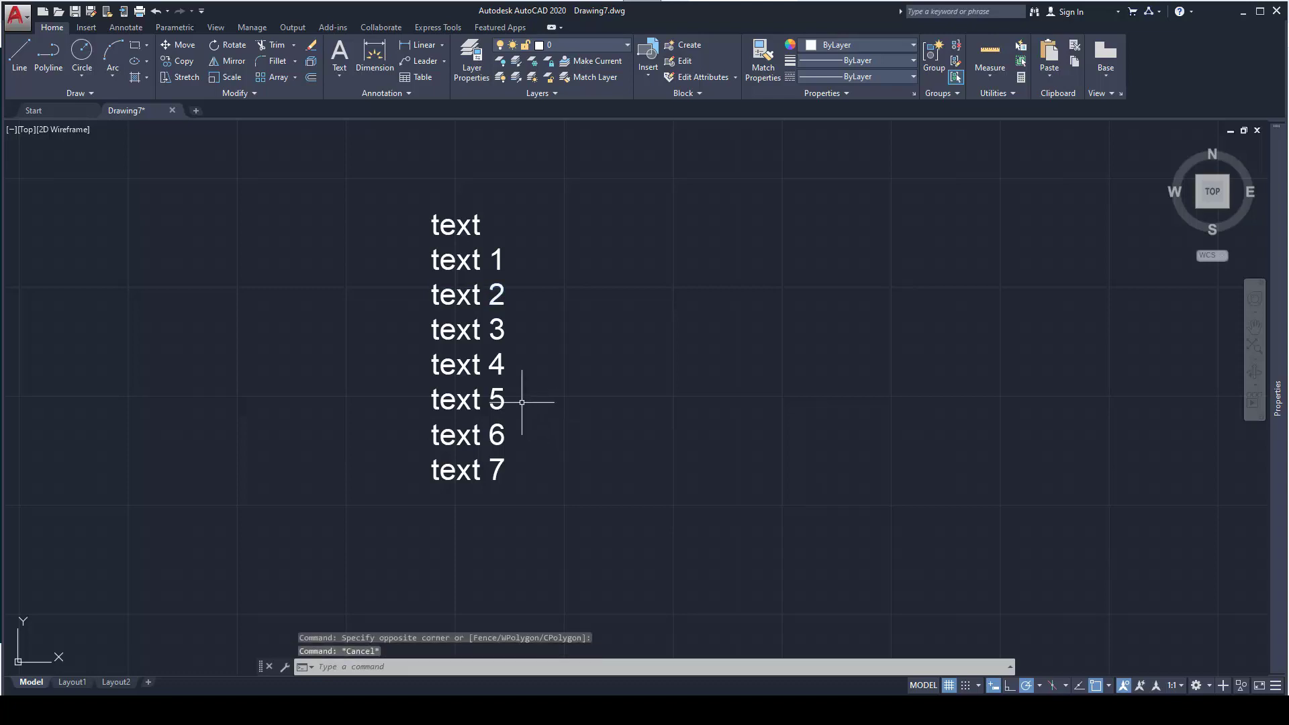
scroll(527, 397, "down", 1)
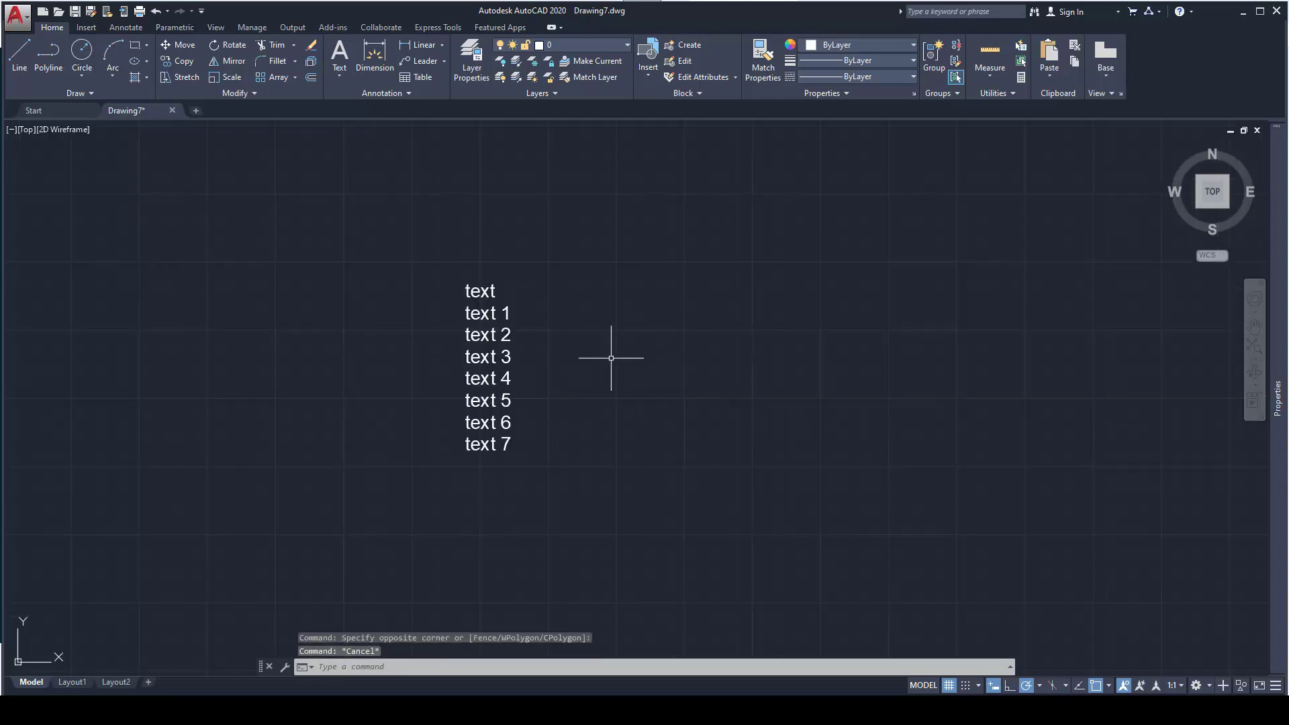
- Start multiline text and define its frame beside the single-line column with a diagonal of about 167 units
key("Escape")
type("M")
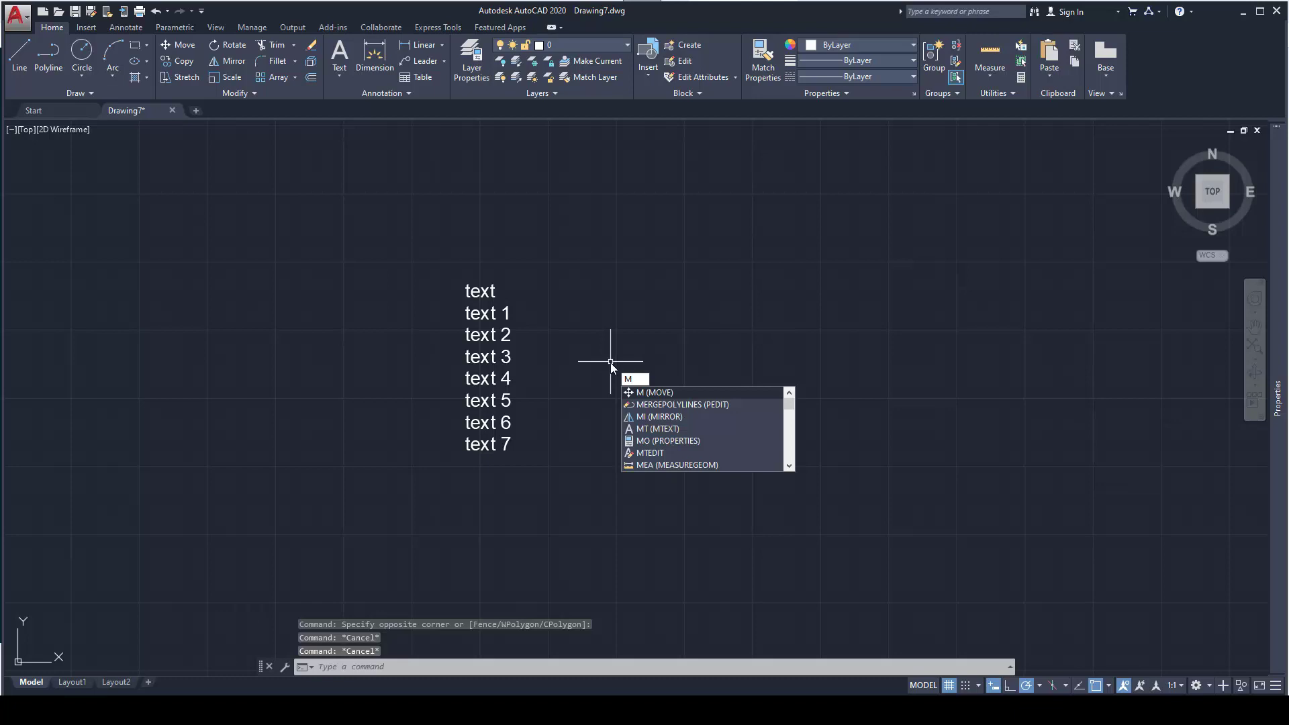
type("T")
left_click(653, 393)
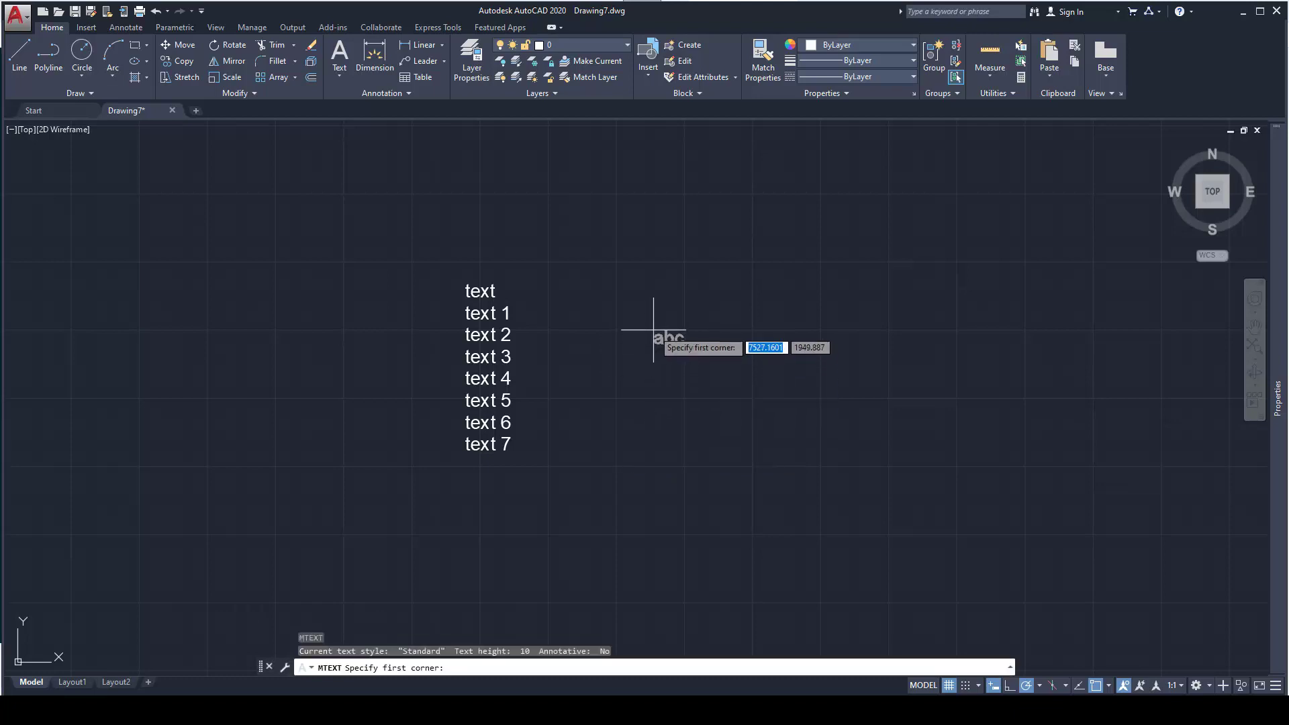
left_click(663, 283)
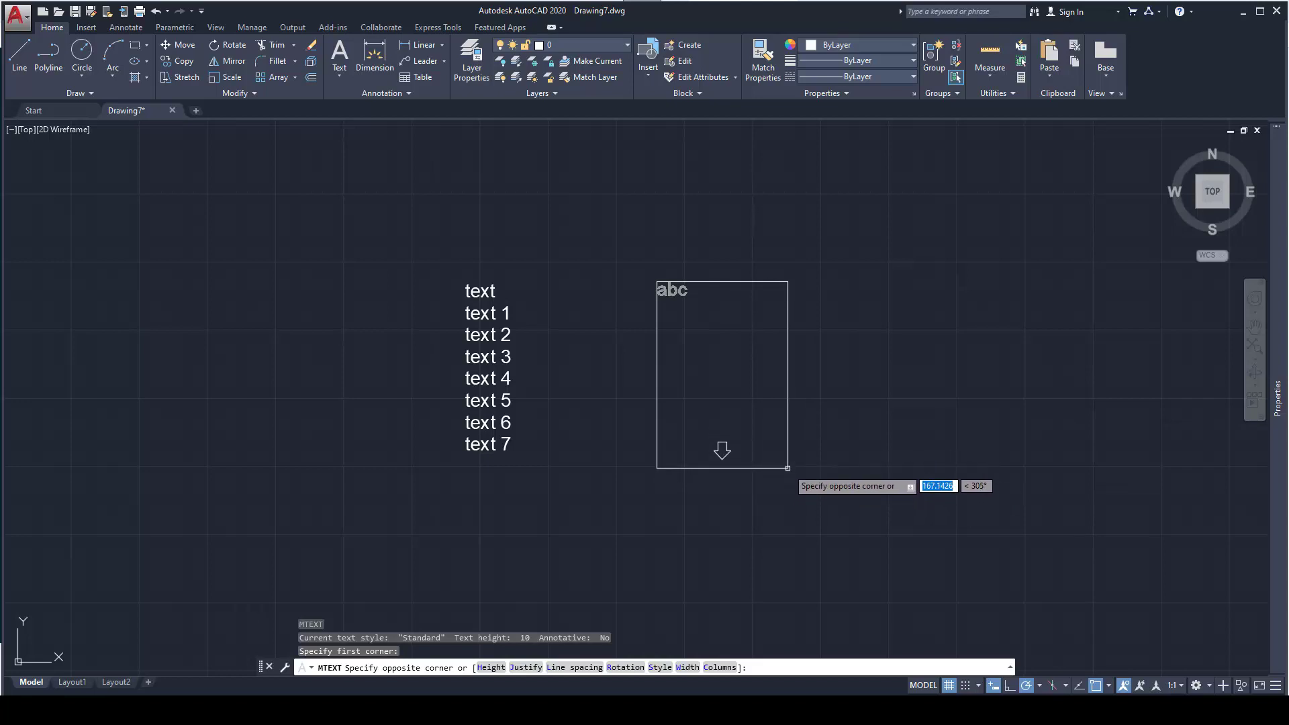
left_click(788, 470)
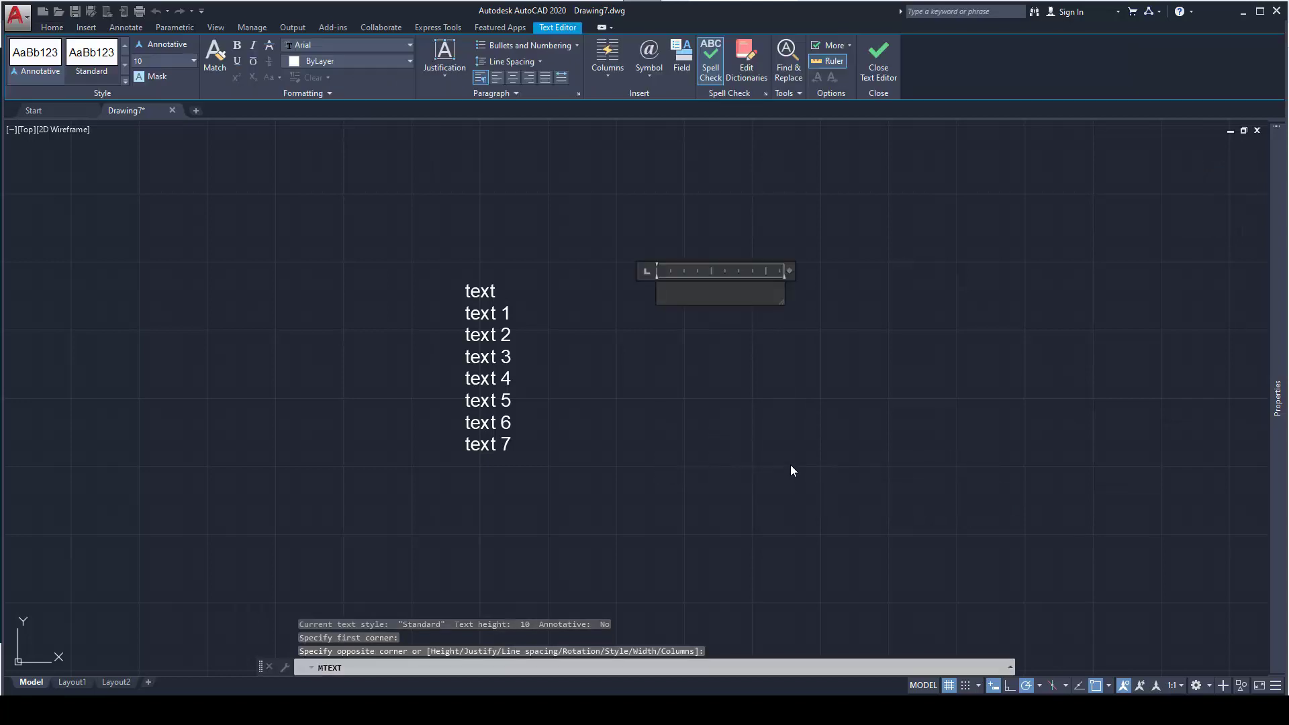
- Enter the rows "text", "text 1", "text 2" and "text 3" in the multiline text frame
type("text")
key("Return")
type("text 1")
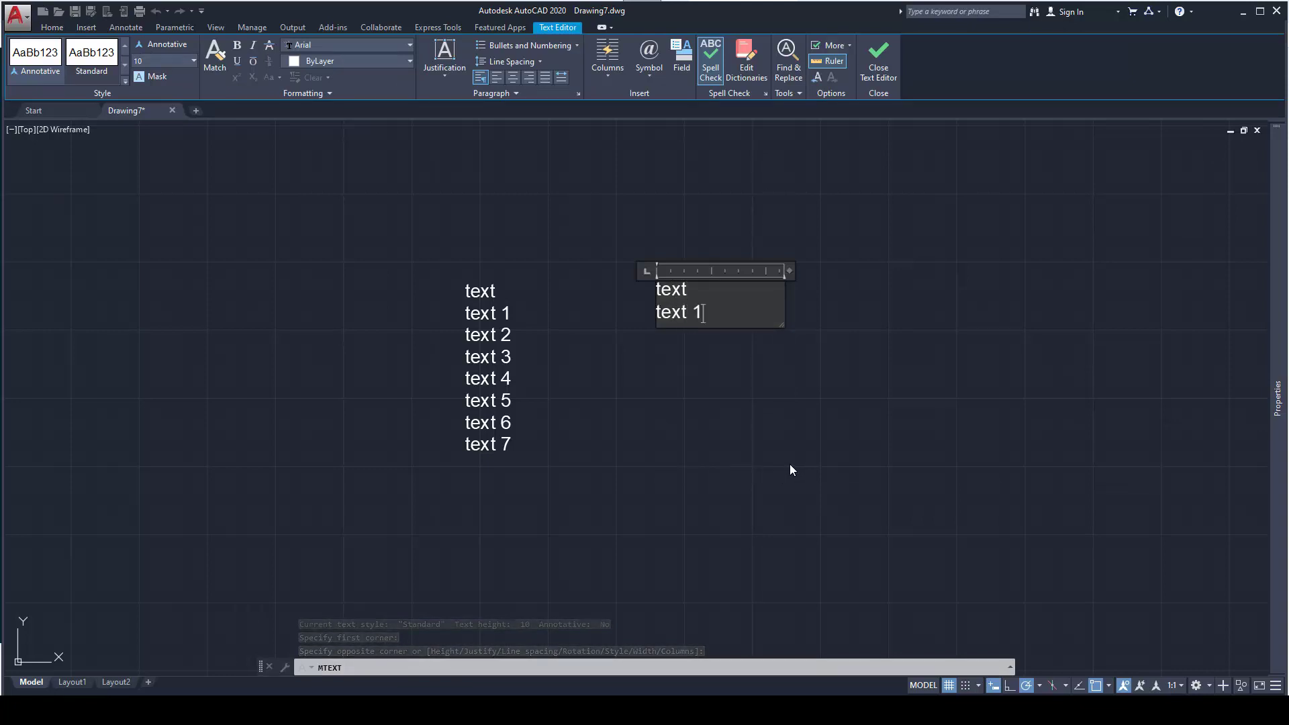
key("Return")
type("text")
key("Return")
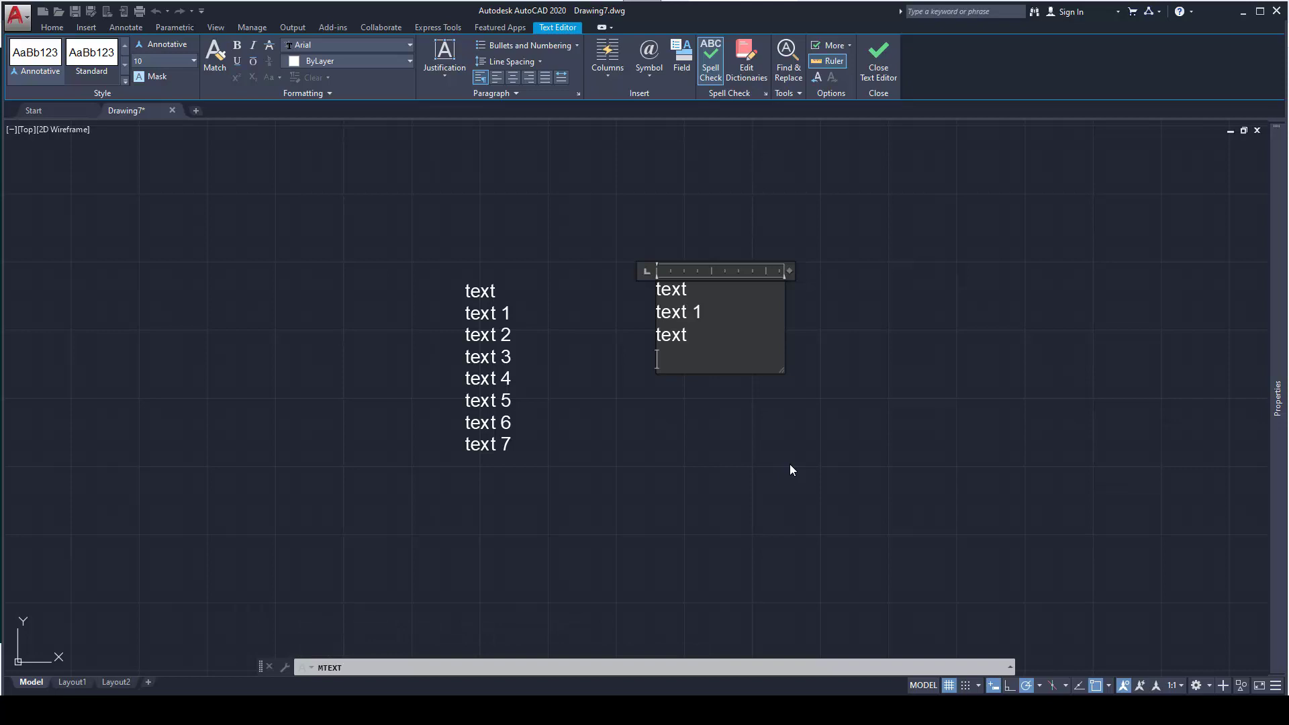
key("BackSpace")
type("2")
key("Return")
type("text 3")
key("Return")
- Add the rows "text 4", "text 5", "text 6" and "text 7" and finish the multiline text
type("tex")
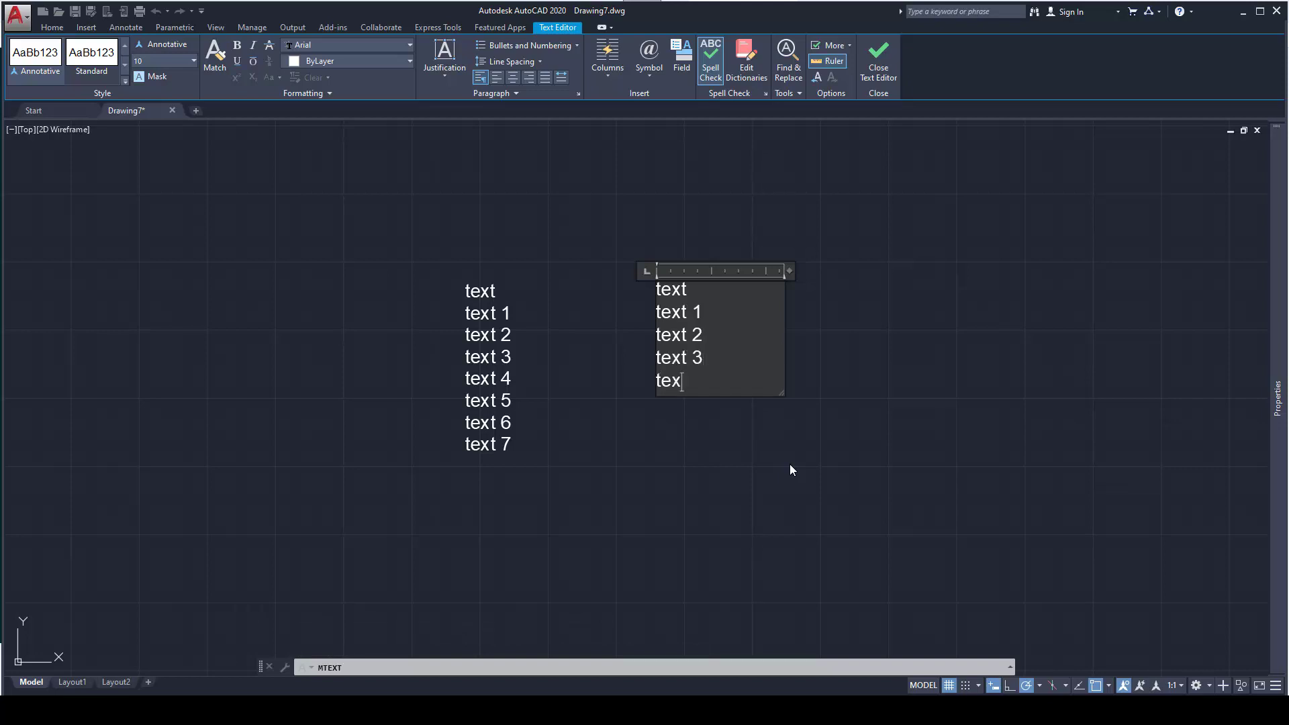
type("t 4")
key("Return")
type("tex")
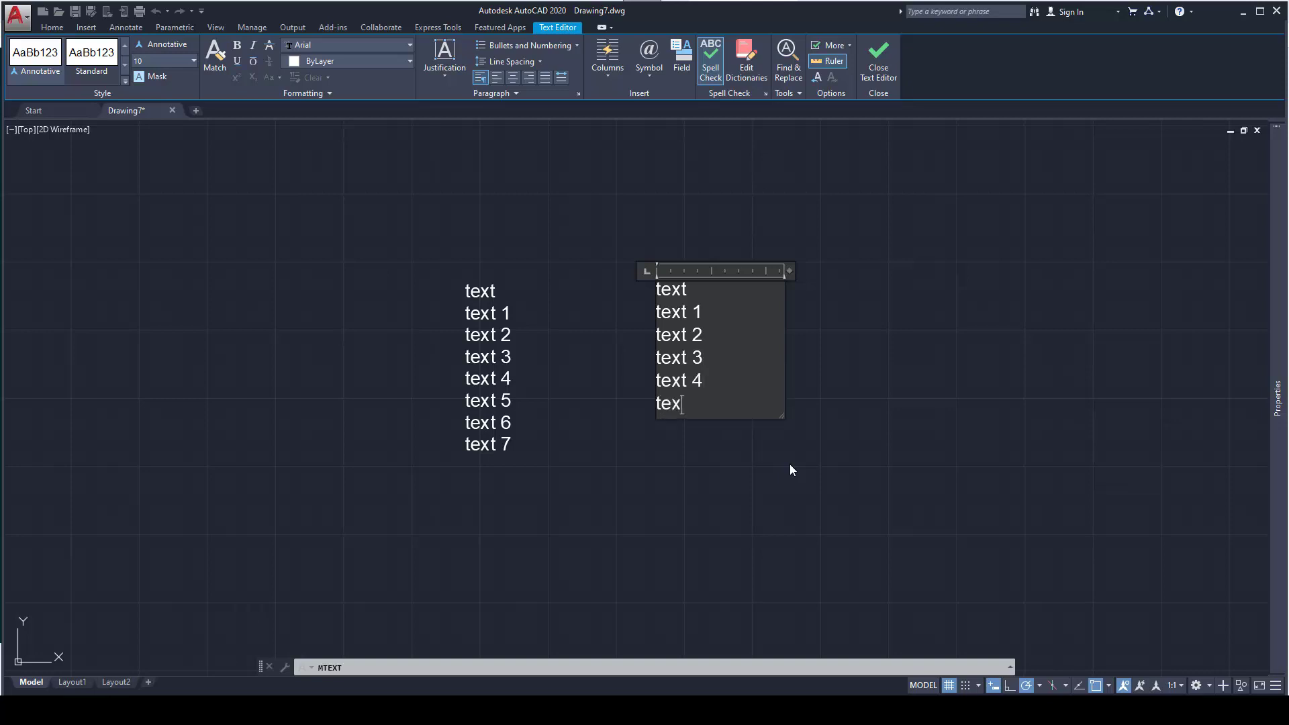
type("t 5")
key("Return")
type("xt 6")
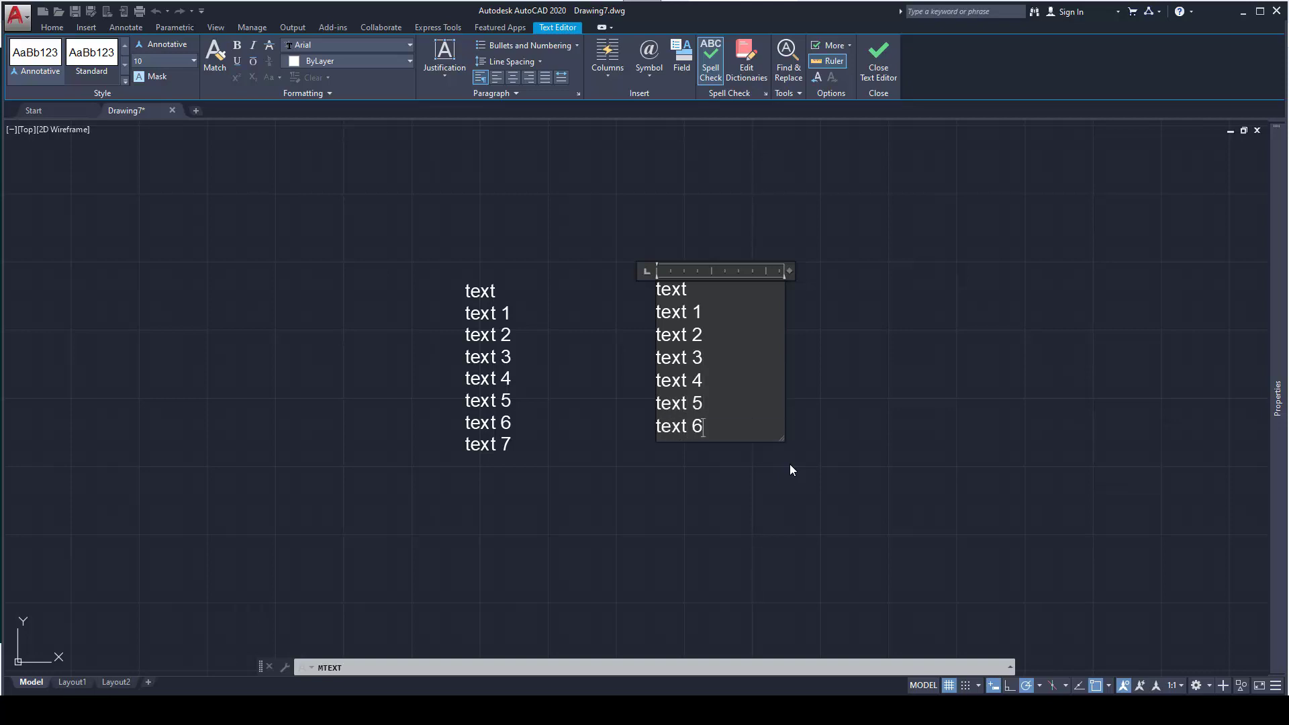
key("Return")
type("text 7")
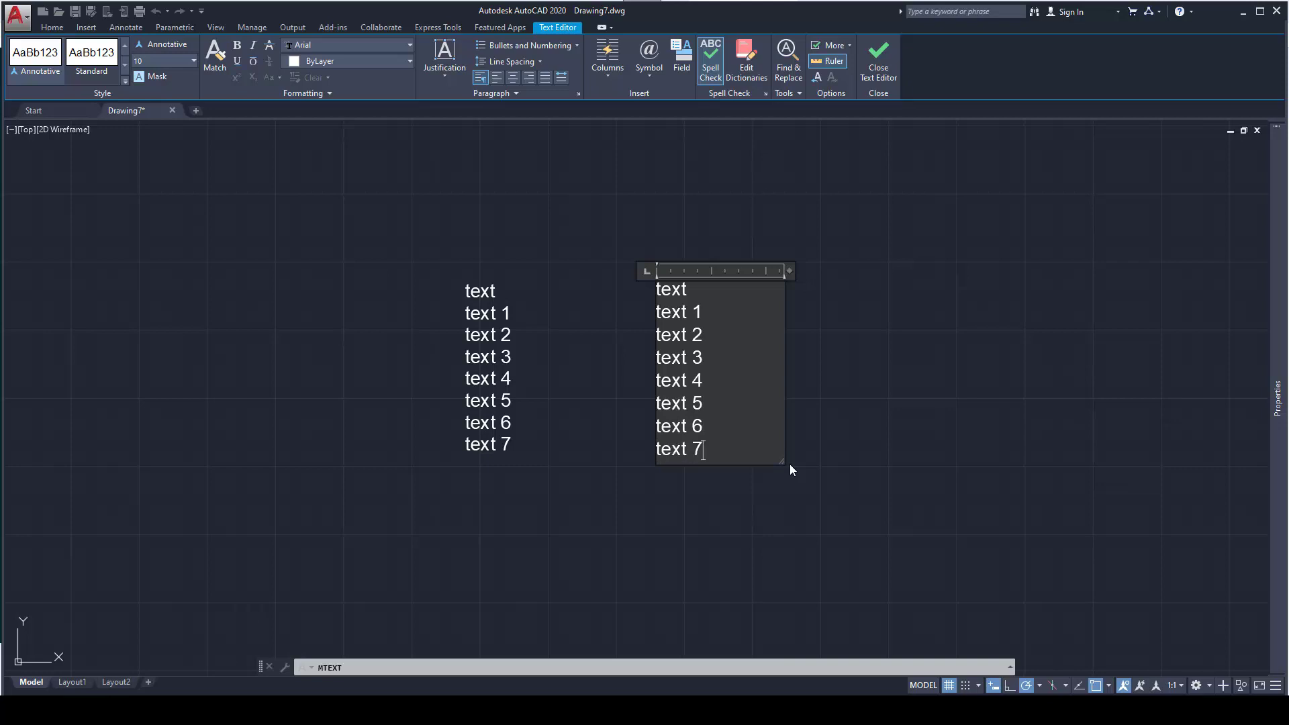
left_click(786, 499)
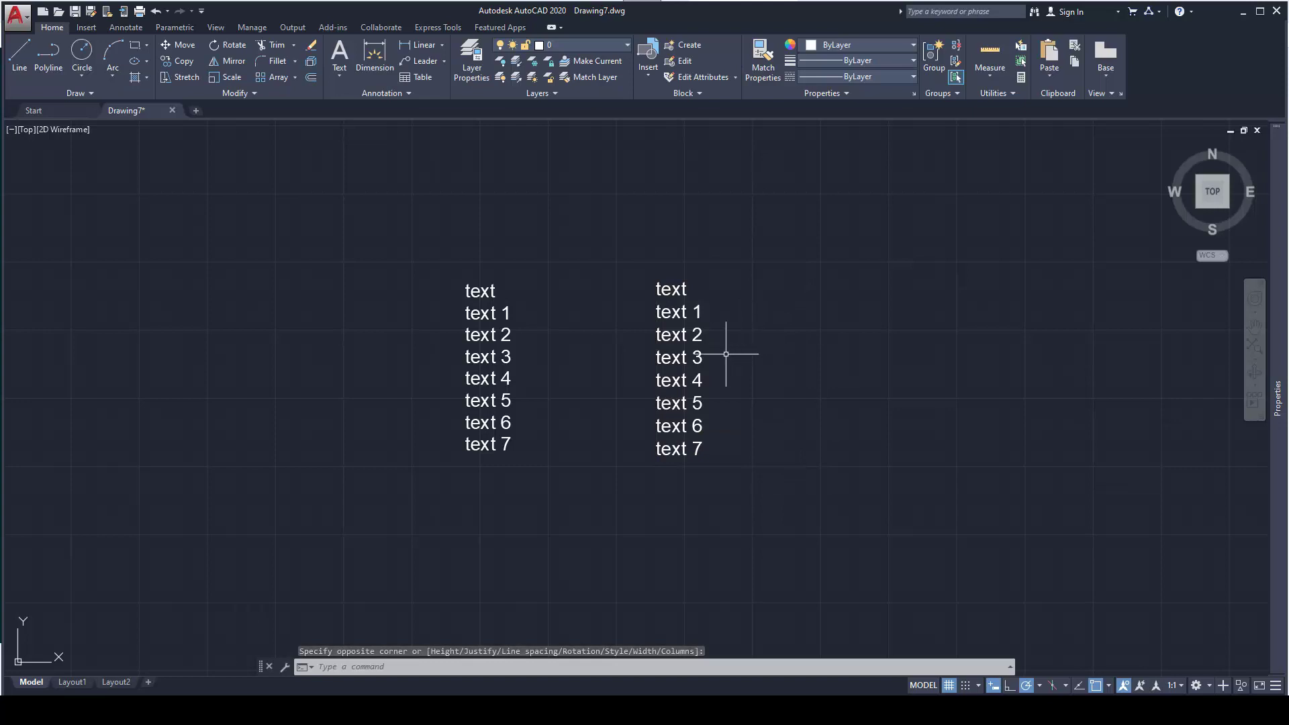
- Grip-move the whole multiline text block away from the single-line column and about 140 units back toward it
left_click(680, 334)
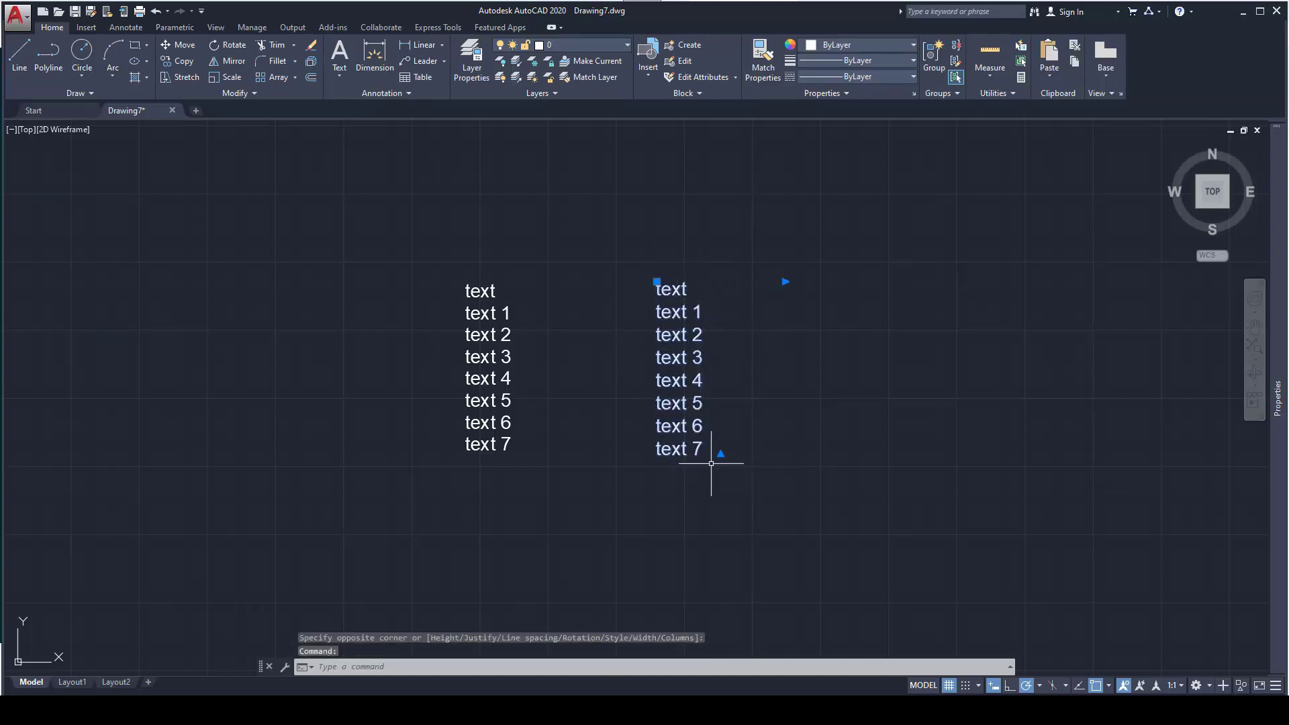
left_click(657, 283)
left_click(825, 282)
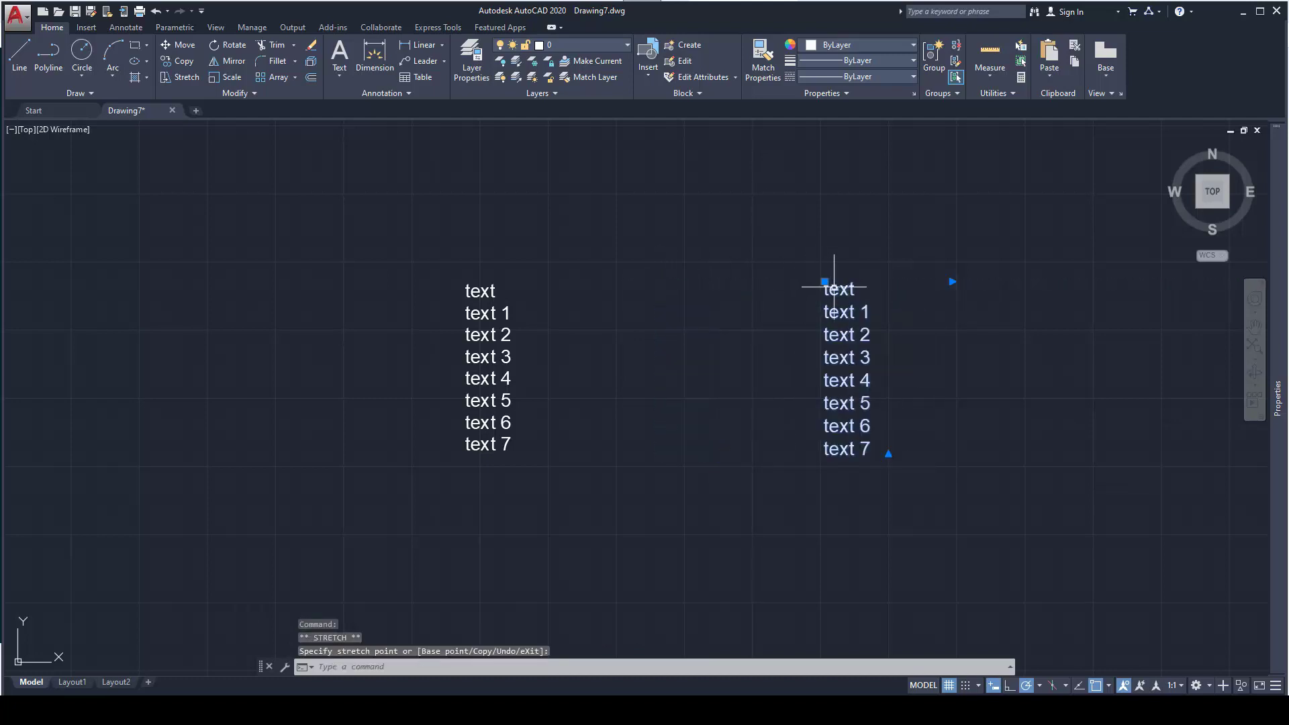
left_click(824, 282)
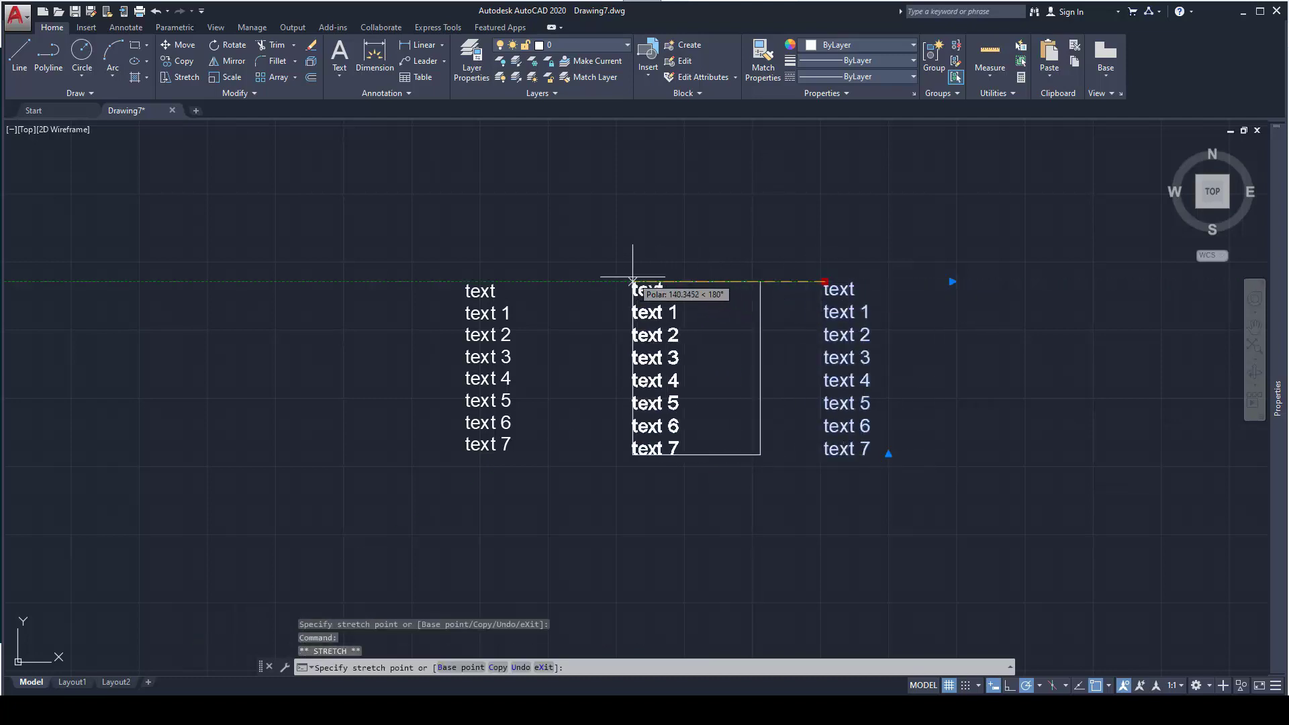
left_click(633, 282)
key("Escape")
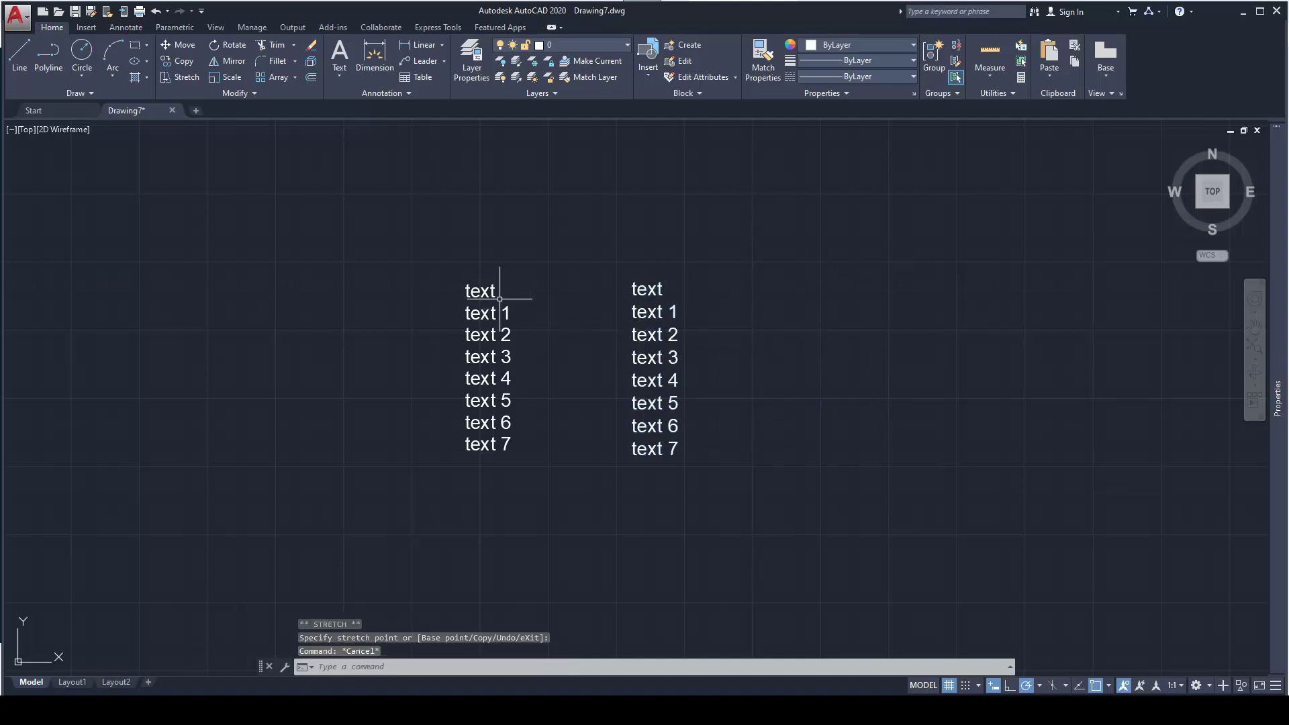
- Select the single-line rows "text 1" to "text 4" individually to compare them with the multiline block, and clear the selection
left_click(482, 313)
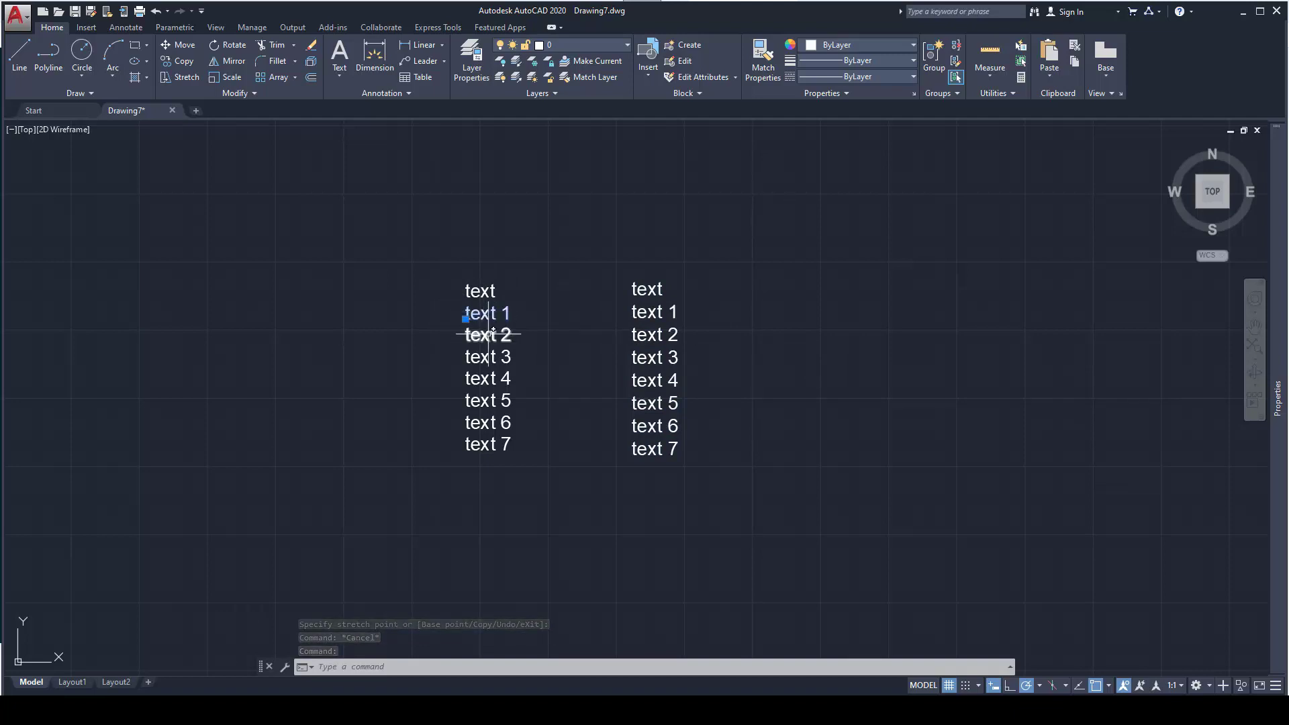
left_click(484, 335)
left_click(495, 356)
left_click(494, 380)
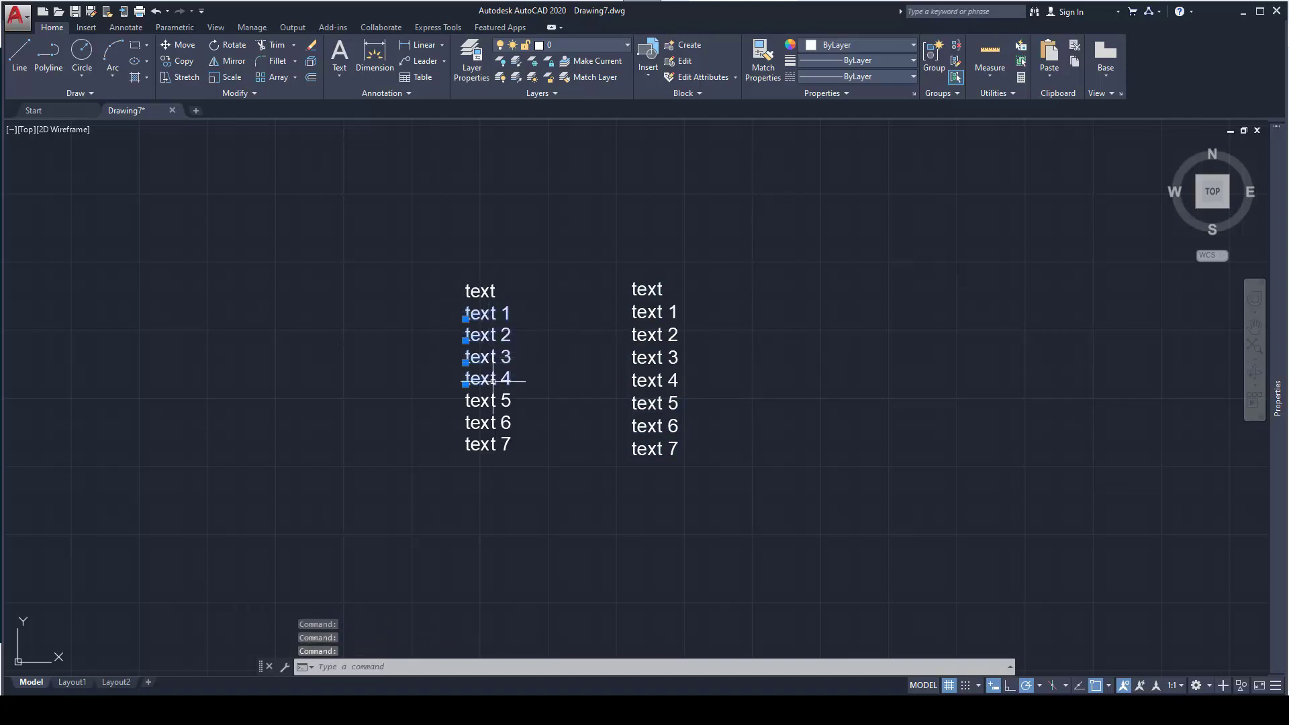
key("Escape")
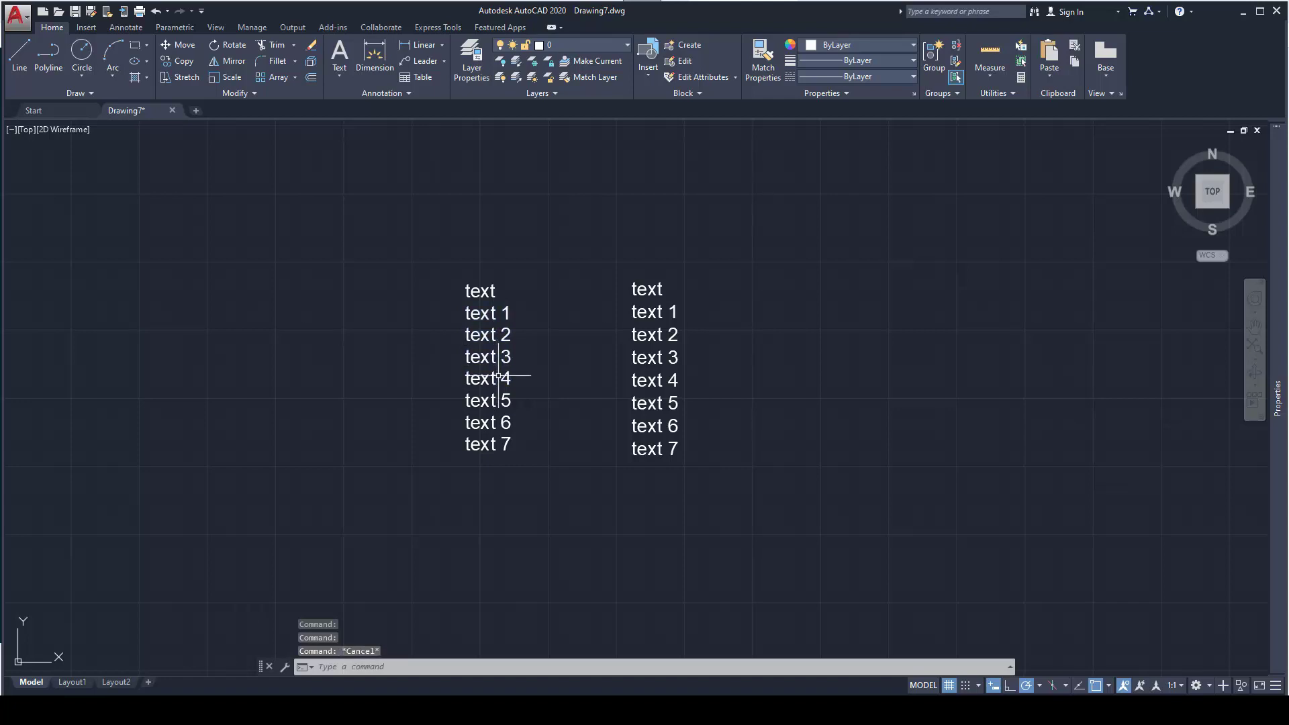
- Select all eight single-line text rows together with a crossing window, and clear the selection
left_click(511, 466)
left_click(472, 272)
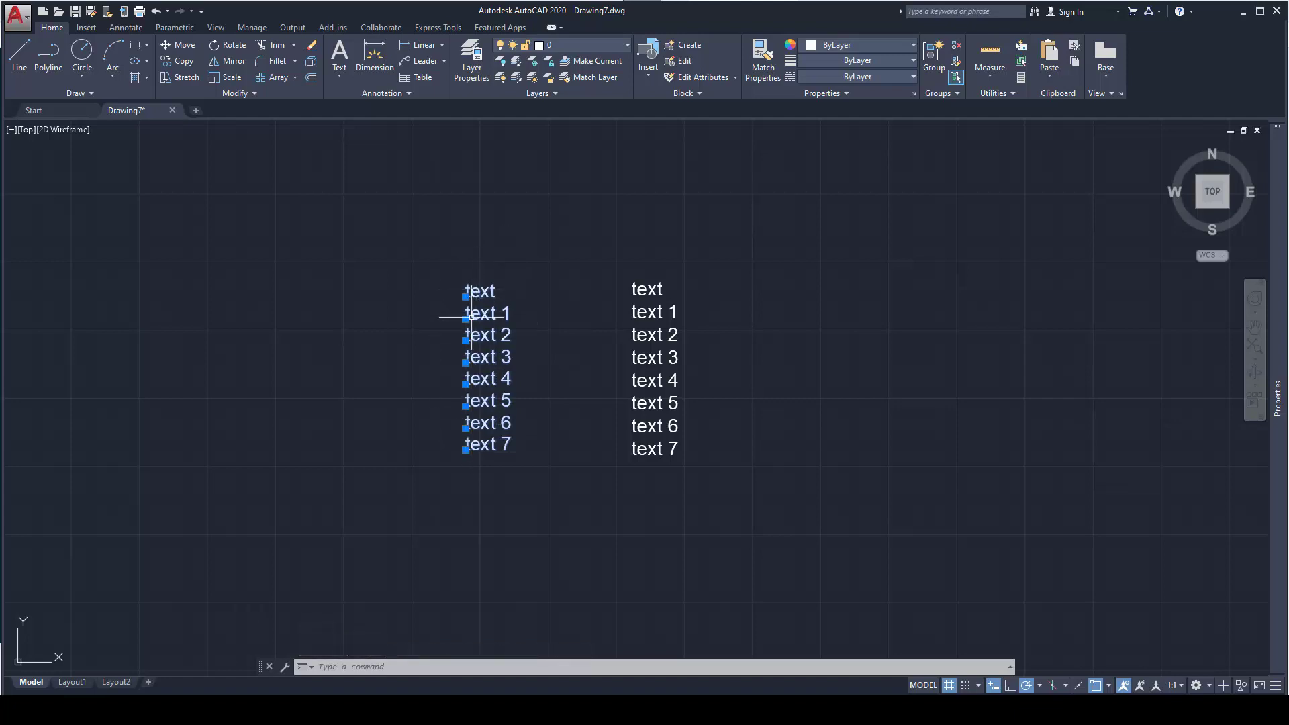
key("Escape")
- Grip-move the whole multiline text block horizontally, farther away from the single-line column
left_click(647, 311)
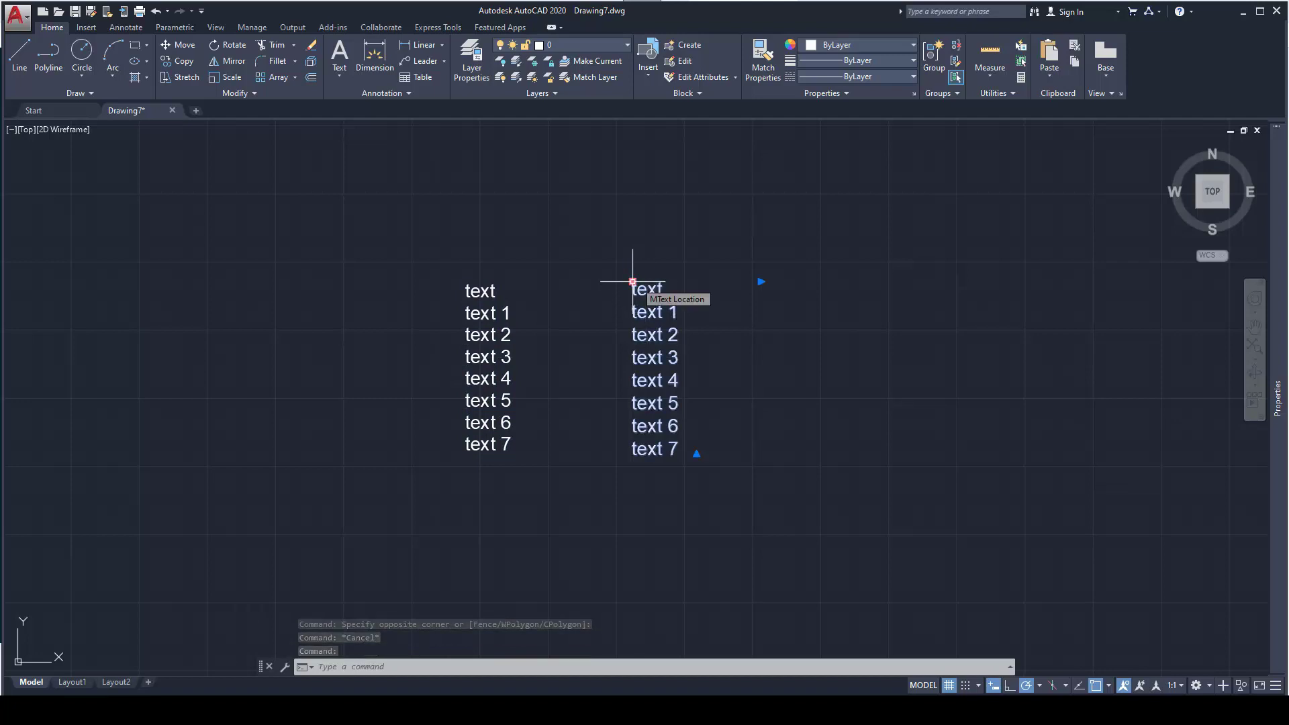
left_click(633, 282)
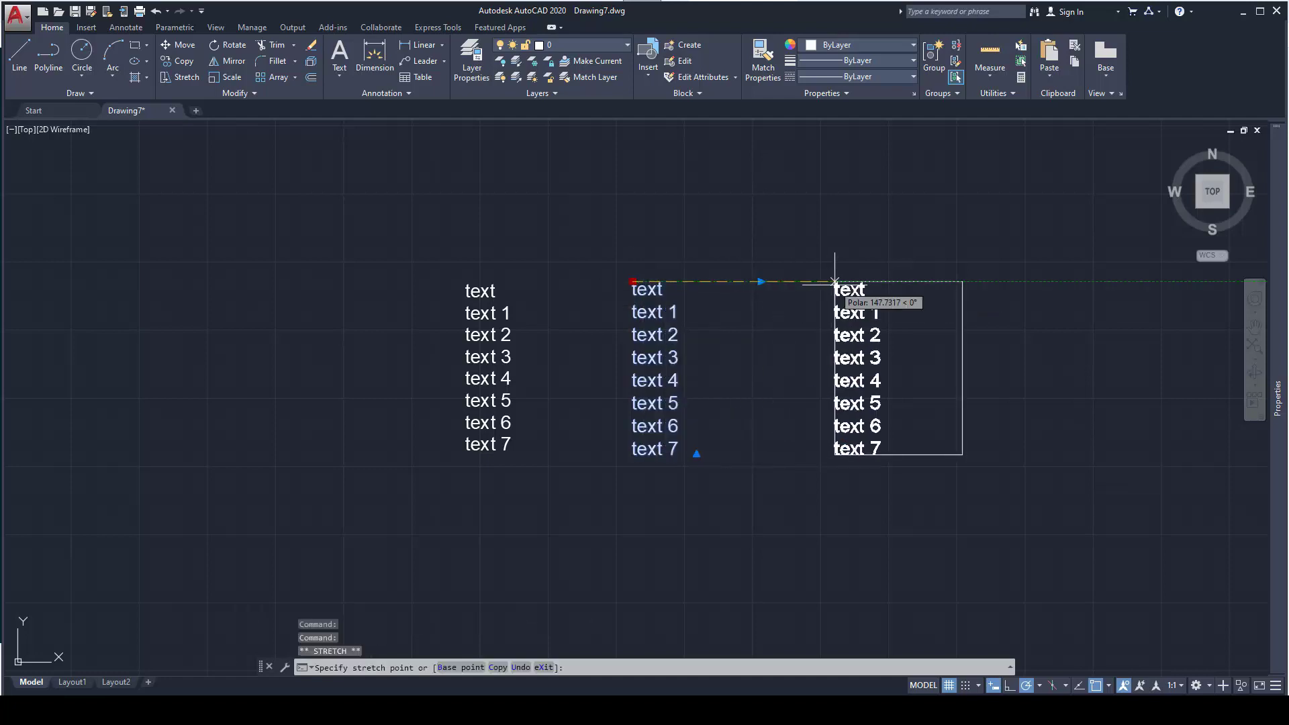
left_click(711, 282)
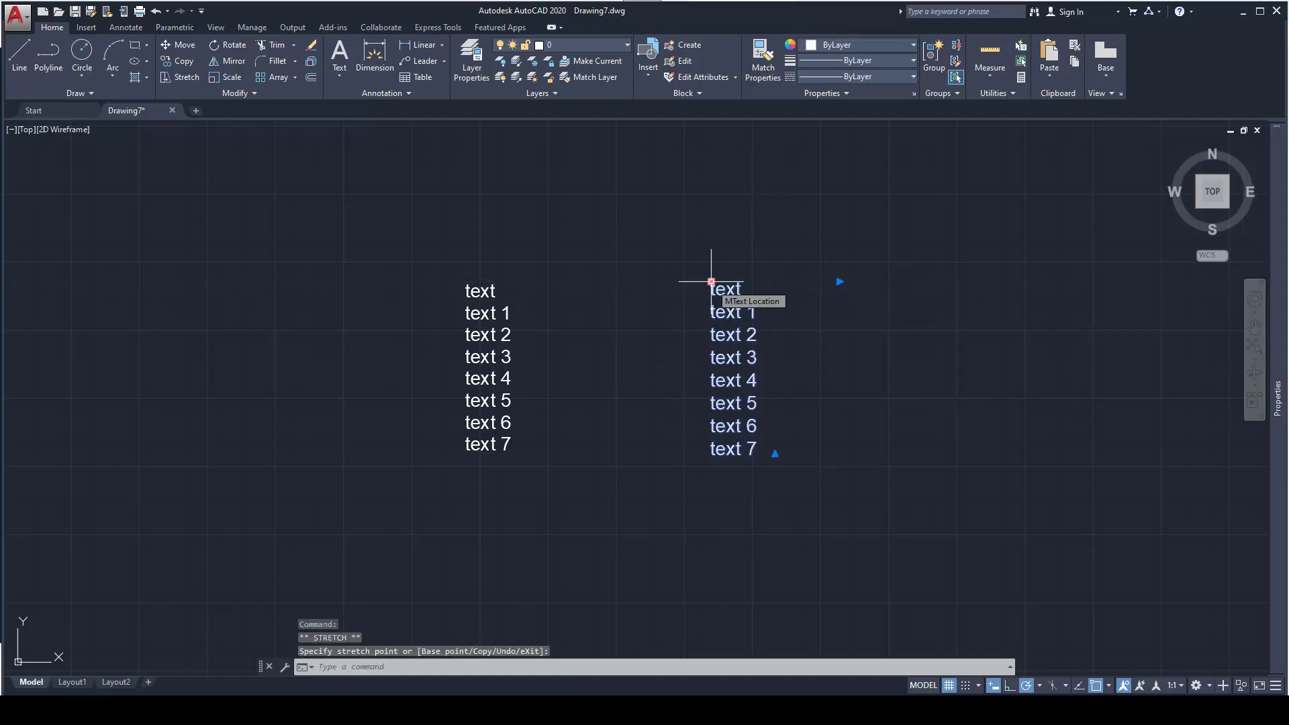
left_click(712, 282)
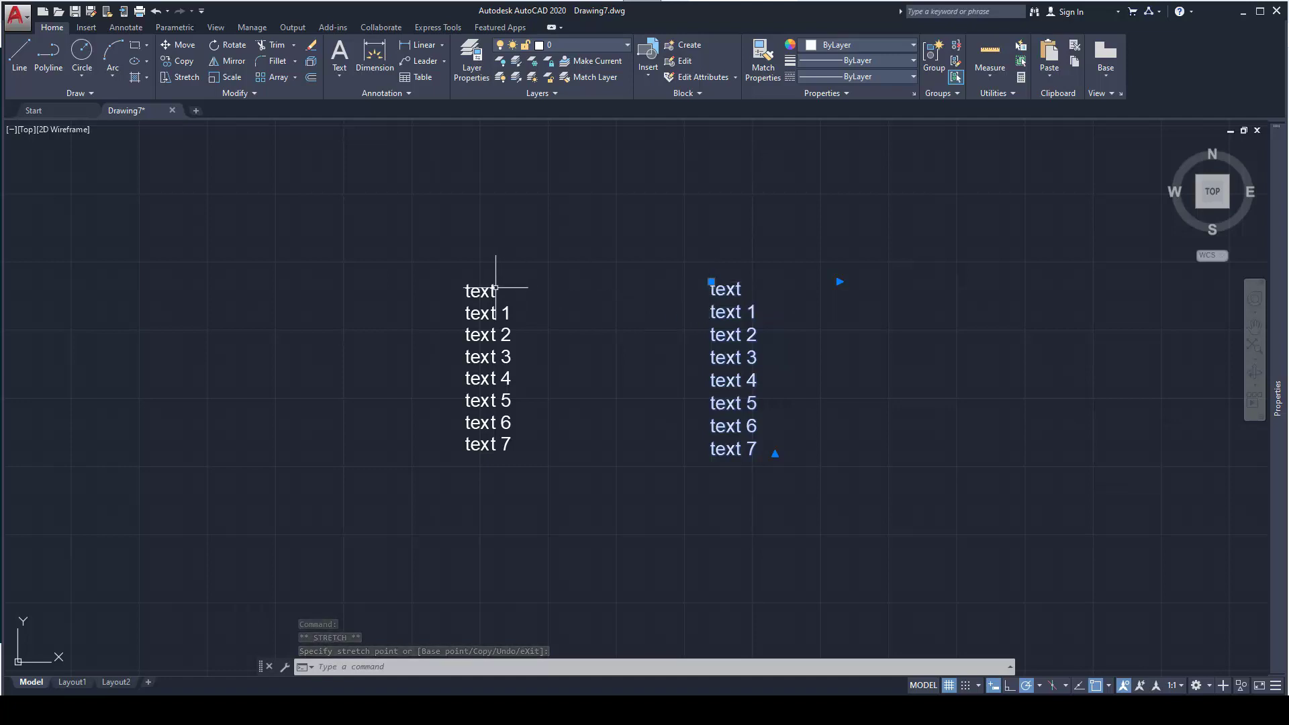
- Grip-move only the first single-line row "text" horizontally out of its column, away from the multiline block, and clear the selection
left_click(466, 296)
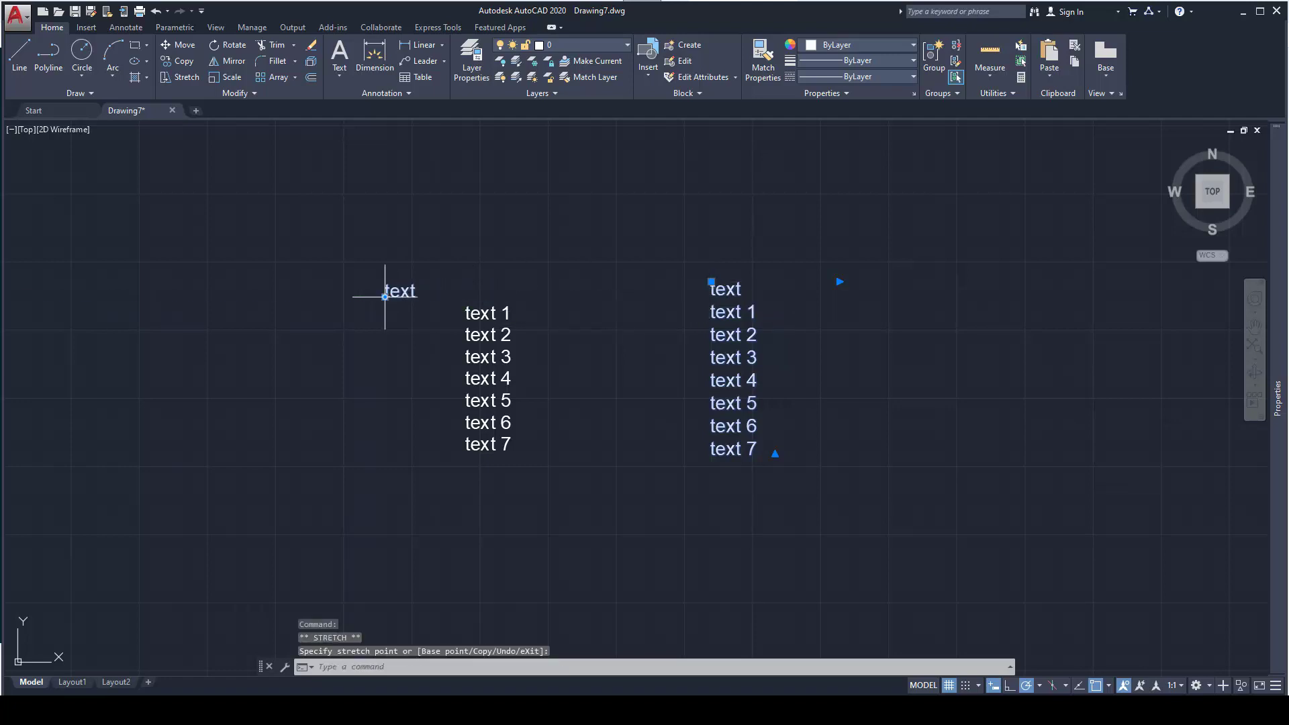
left_click(385, 296)
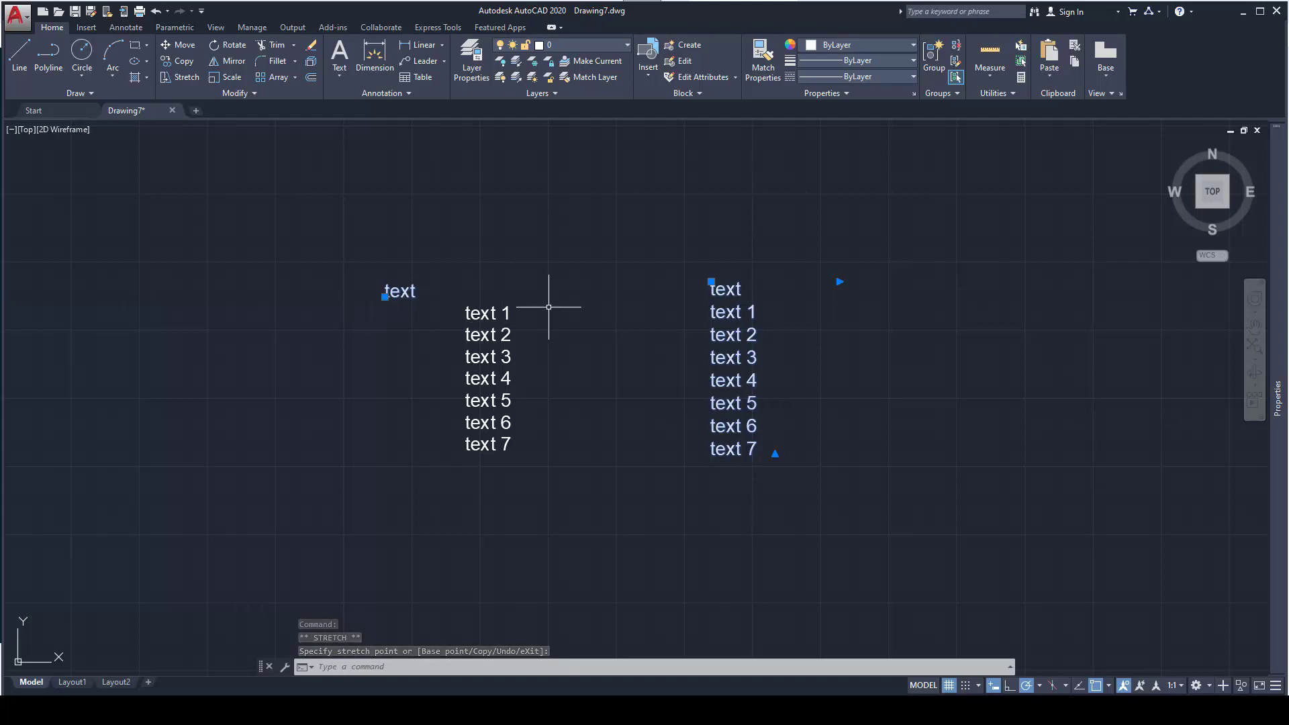
key("Escape")
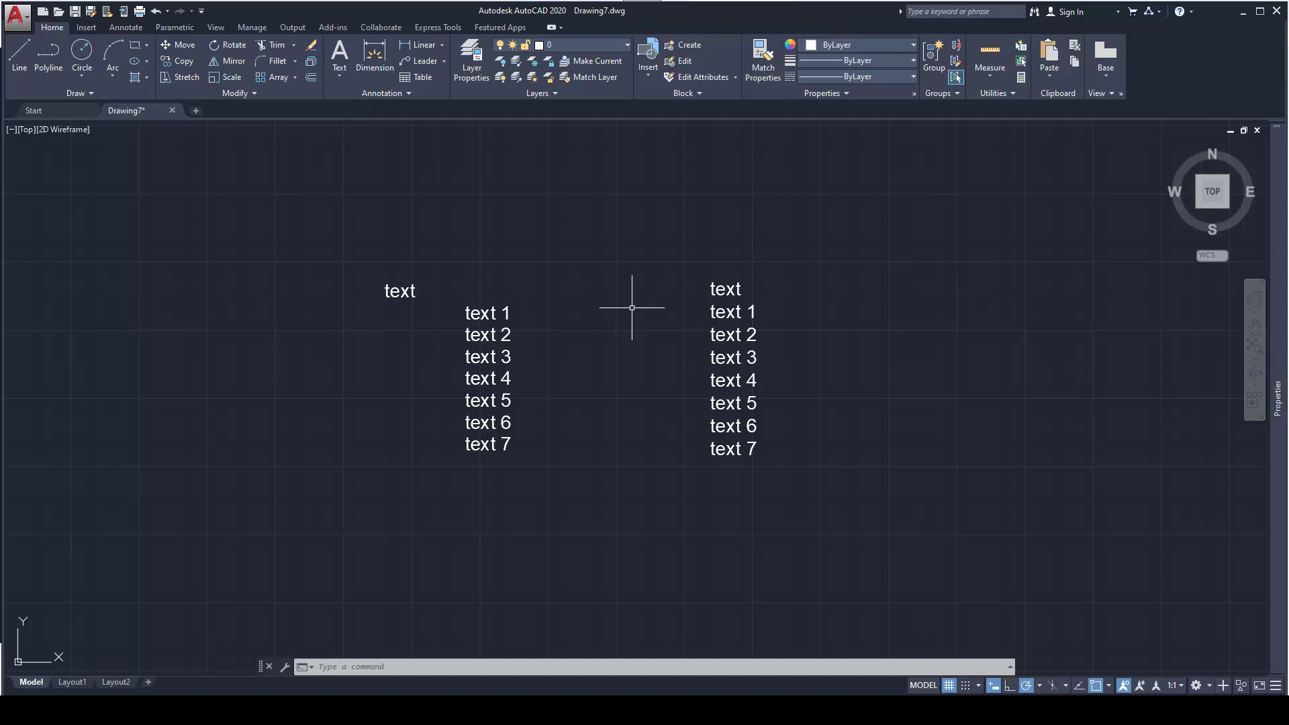
- Open the text style settings and create a new text style named "style 1"
type("ST")
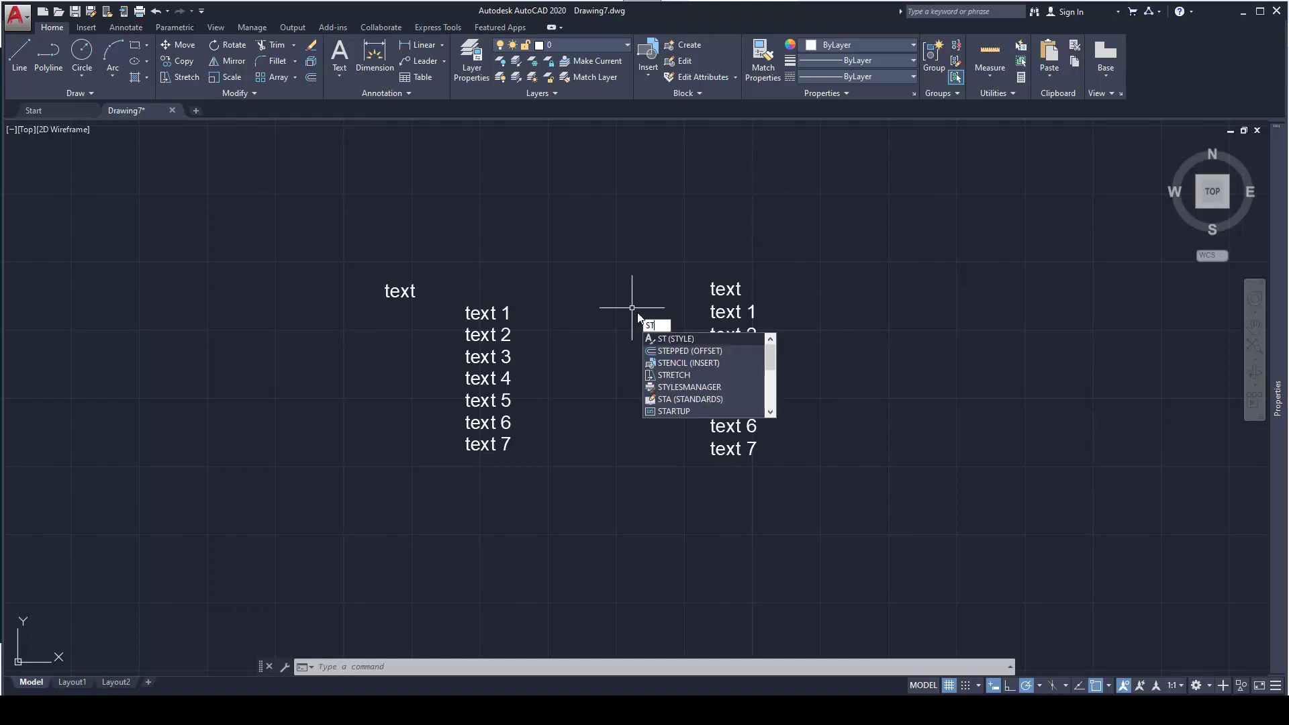
left_click(676, 340)
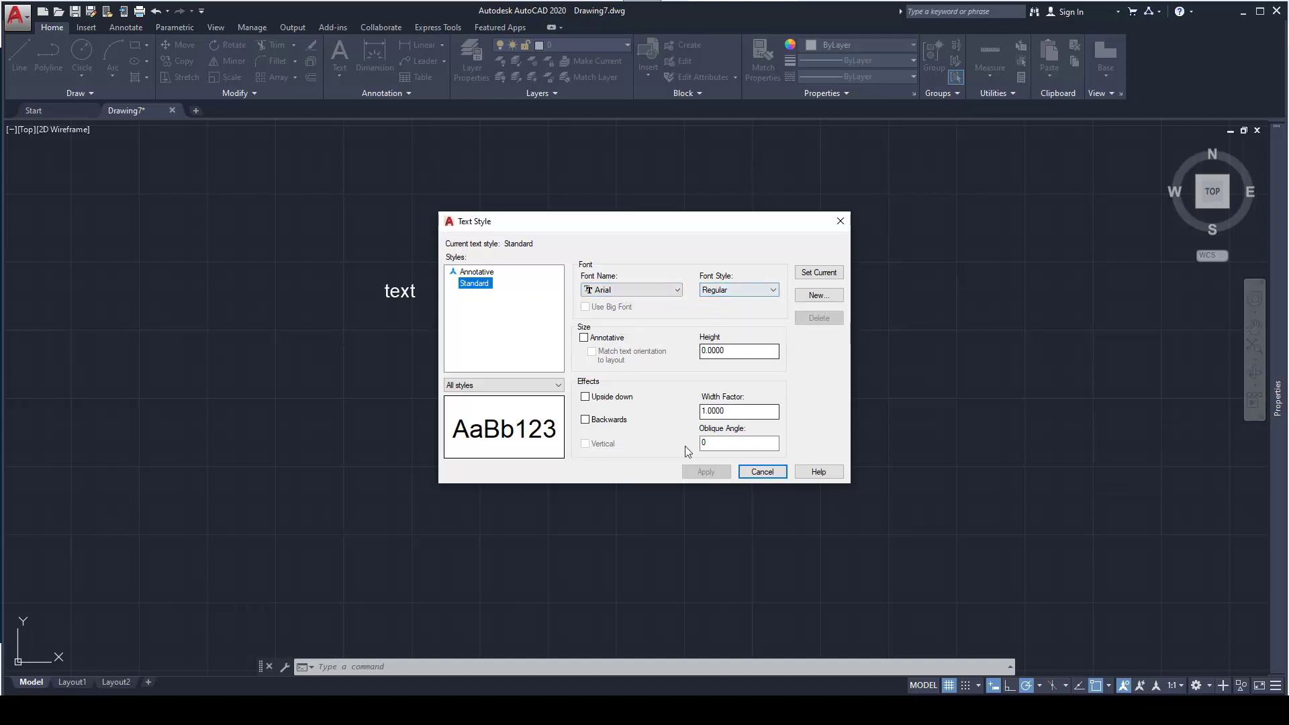
left_click(816, 296)
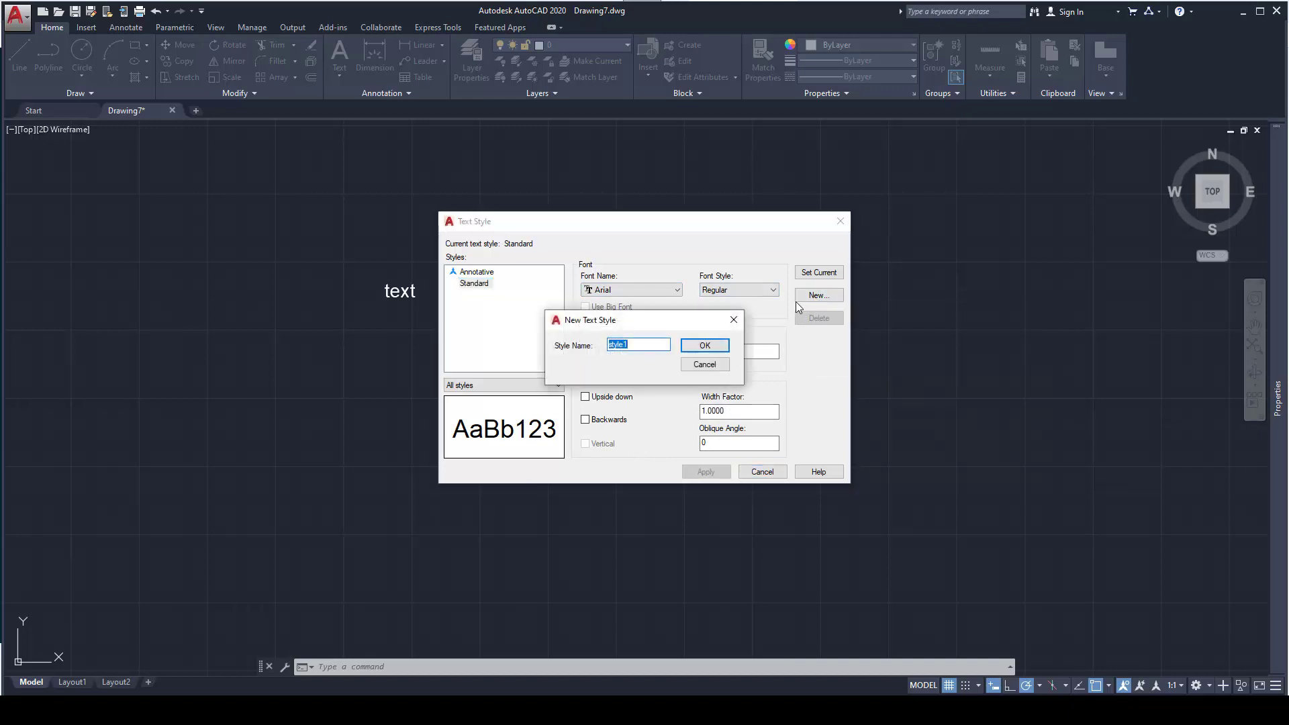
type("style 1")
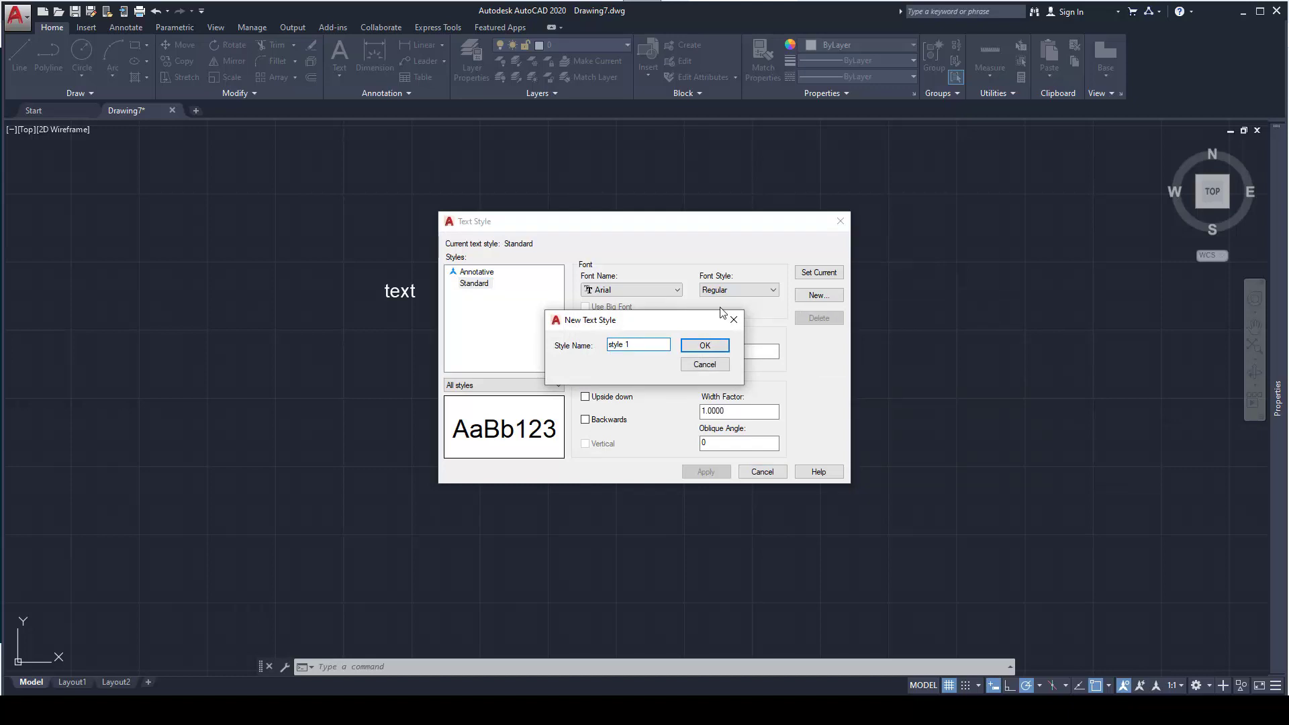
left_click(706, 346)
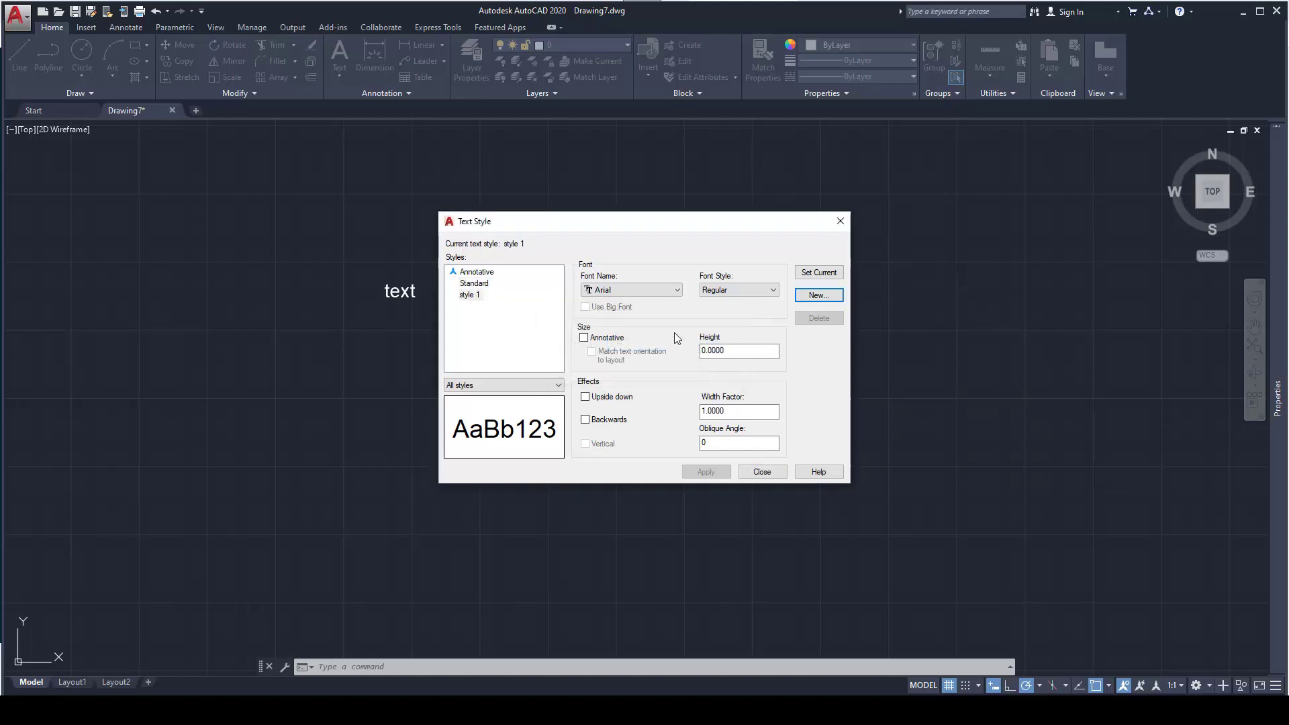
- Set the font of style 1 to BankGothic Lt BT
left_click(628, 290)
scroll(633, 378, "down", 5)
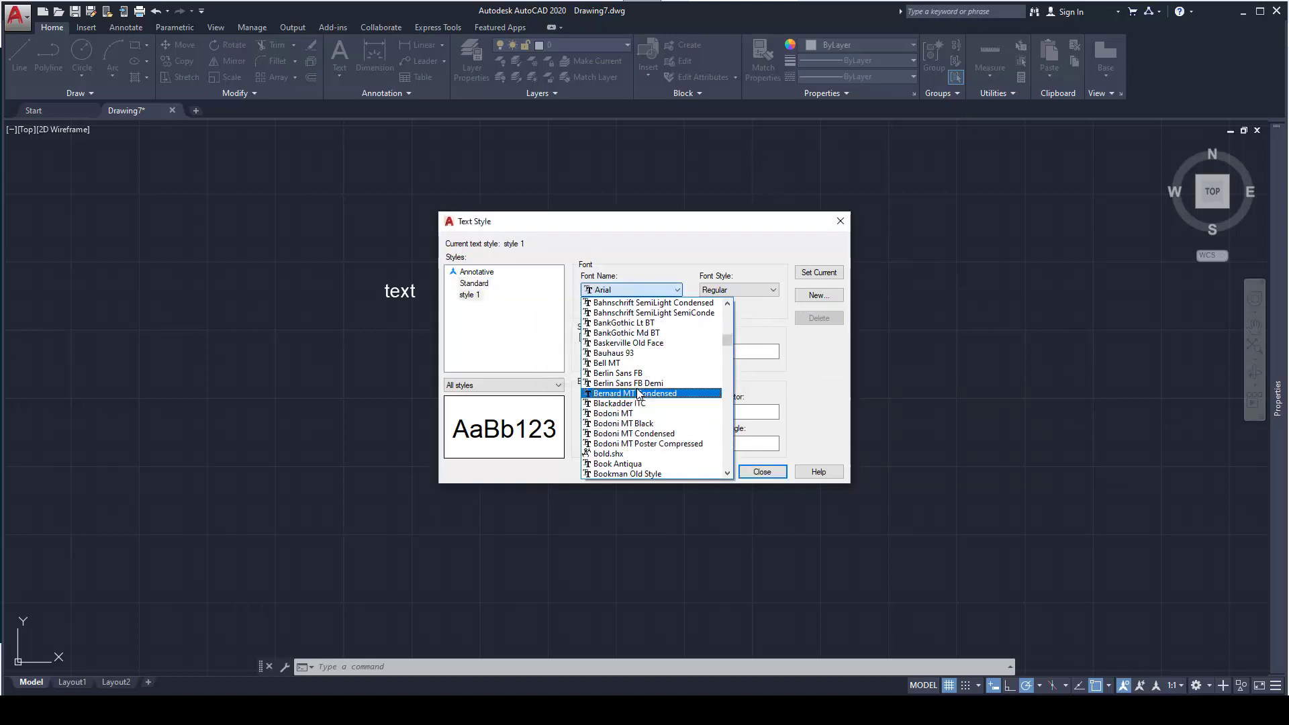
scroll(634, 378, "up", 1)
left_click(628, 358)
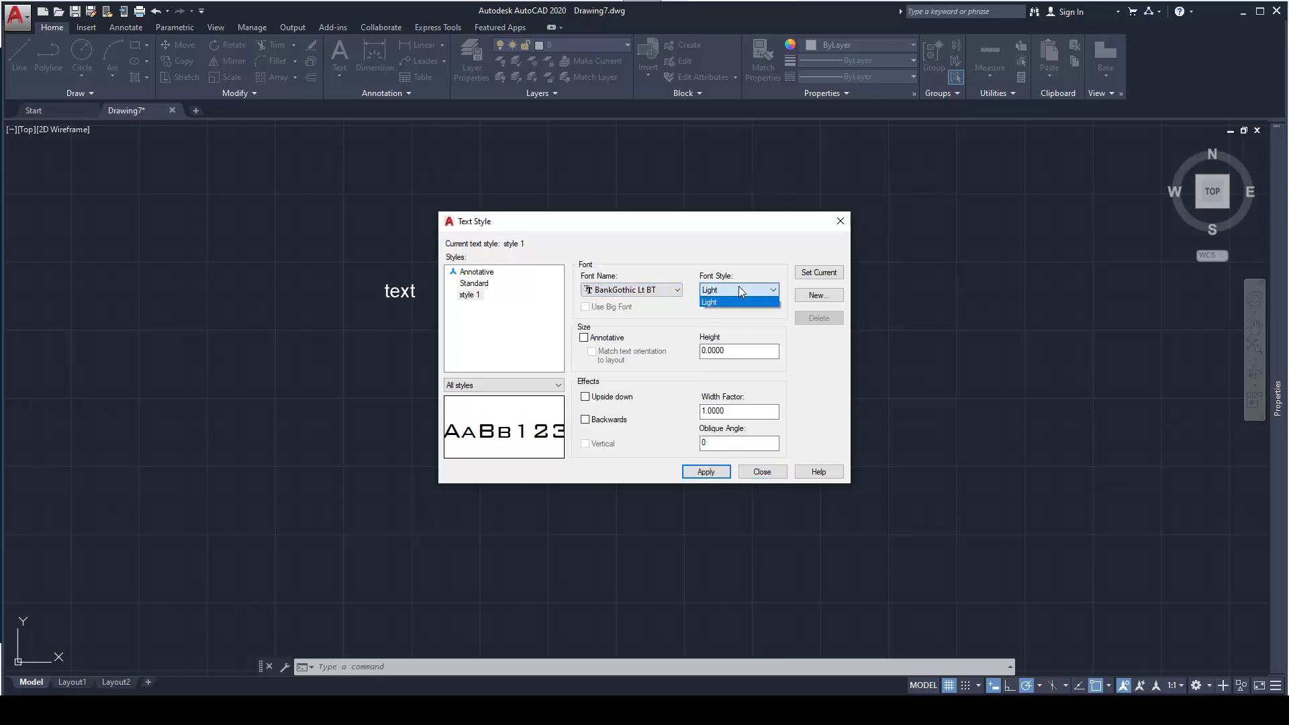
- Try the Upside down and Backwards effects on style 1, turning each one off again
left_click(586, 398)
left_click(586, 398)
left_click(585, 419)
left_click(585, 420)
left_click(720, 444)
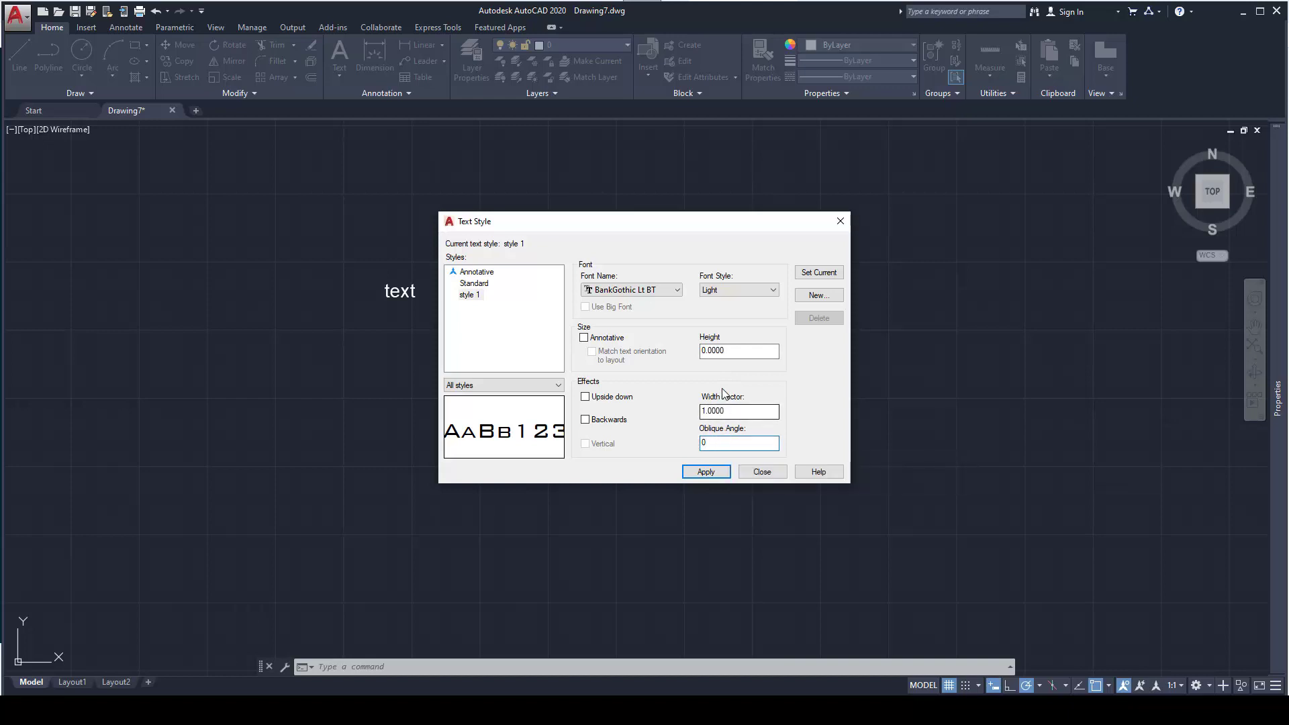
- Apply the changes to style 1 and create another text style named "style 2"
left_click(705, 472)
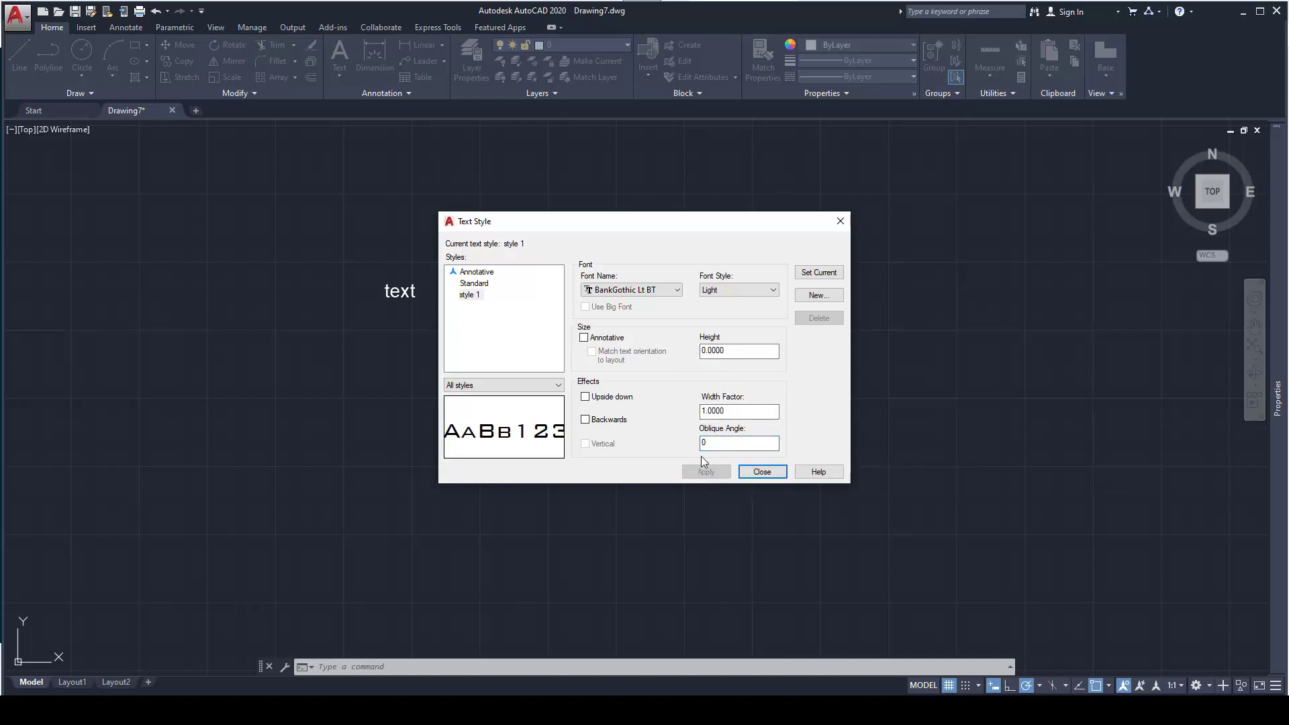
left_click(818, 295)
left_click(648, 343)
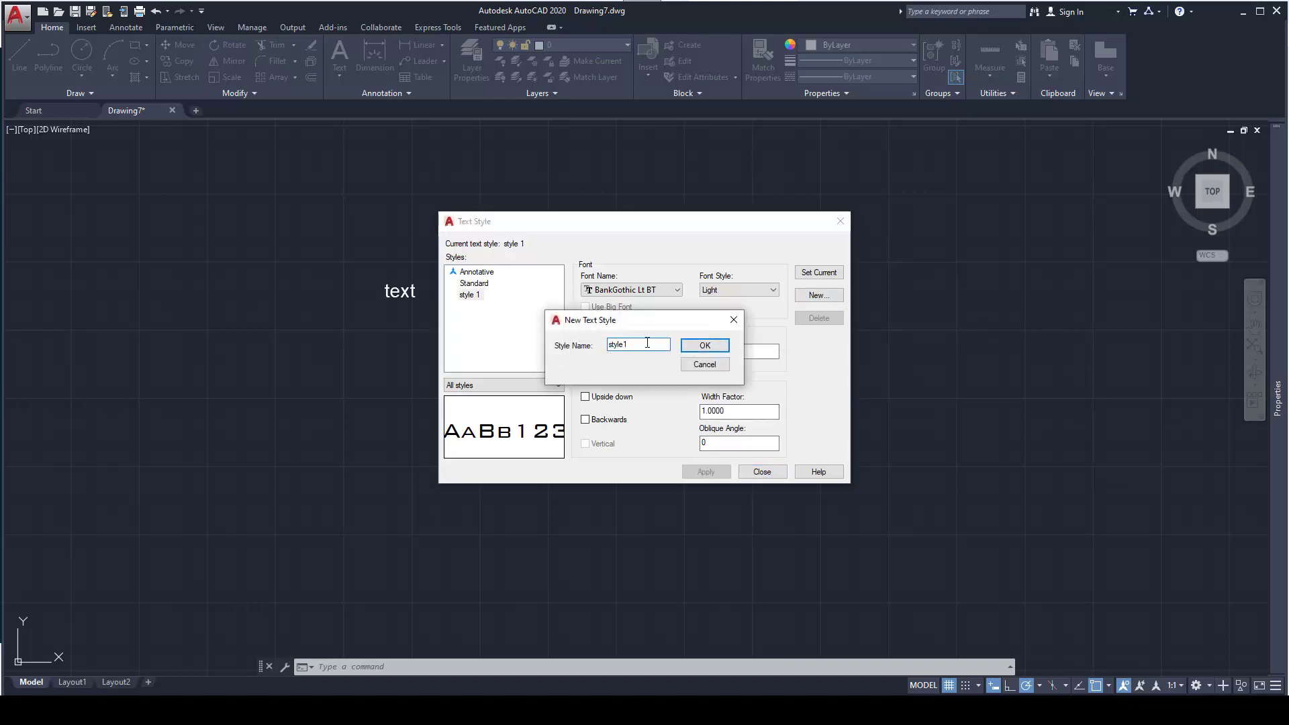
key("BackSpace")
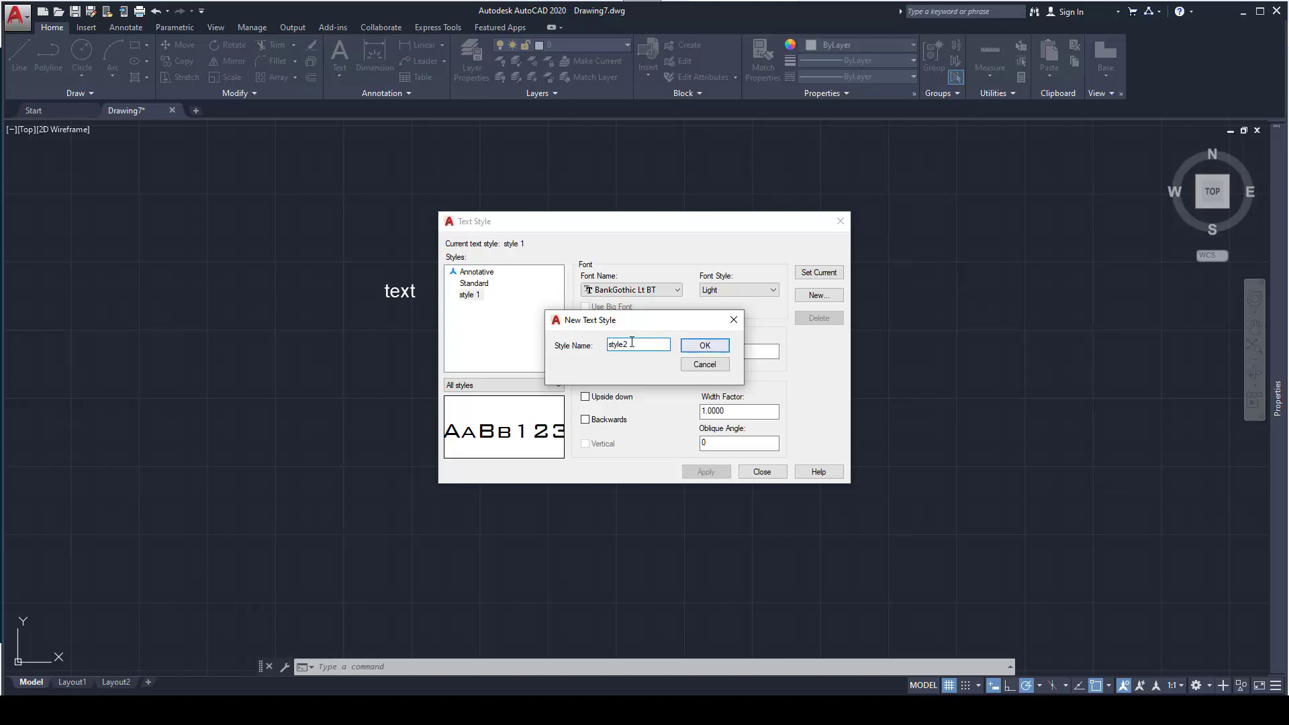
left_click(699, 348)
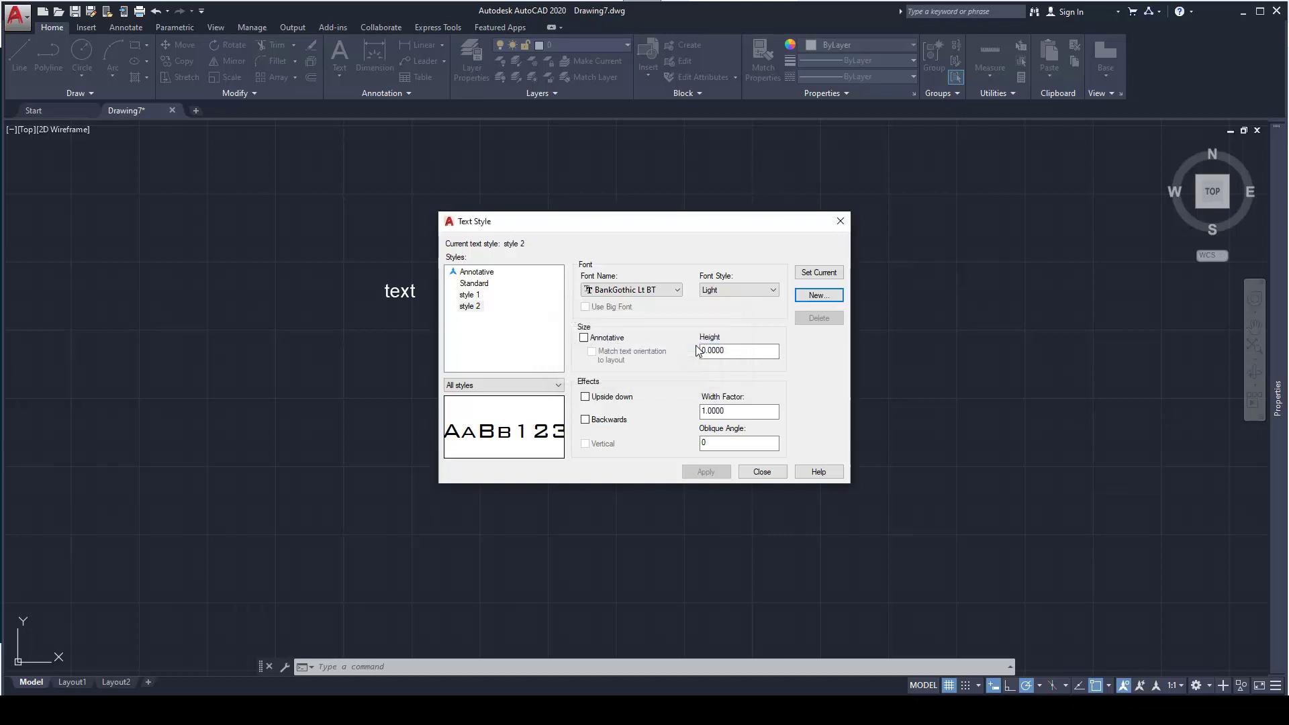
- Set the font of style 2 to cdm.shx and apply the change
left_click(658, 289)
scroll(645, 440, "down", 3)
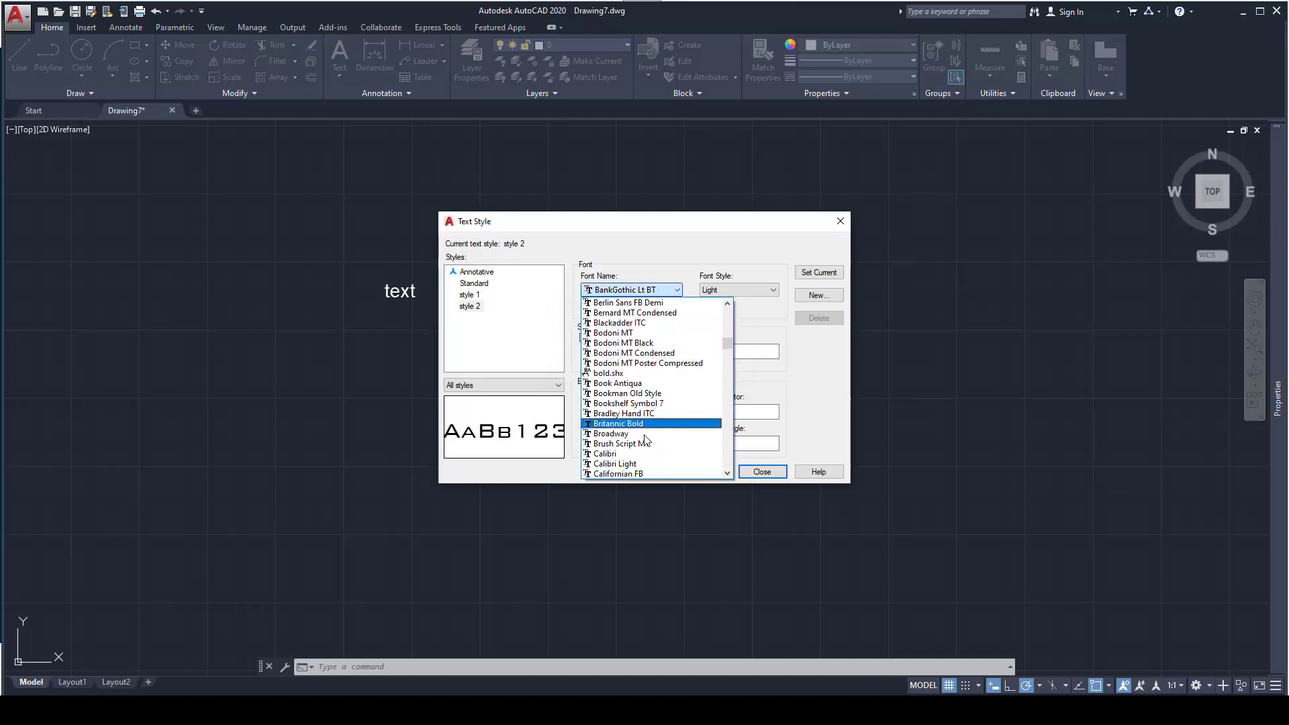
scroll(645, 440, "down", 5)
left_click(635, 430)
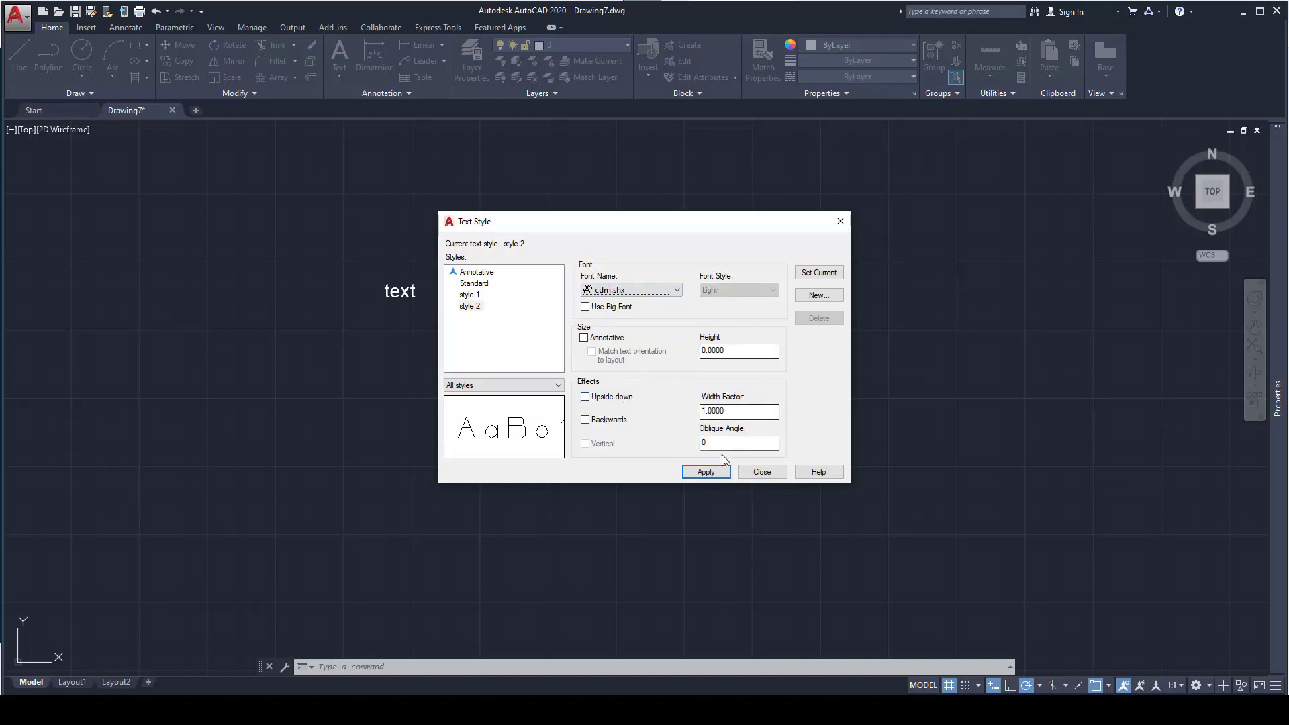
left_click(706, 471)
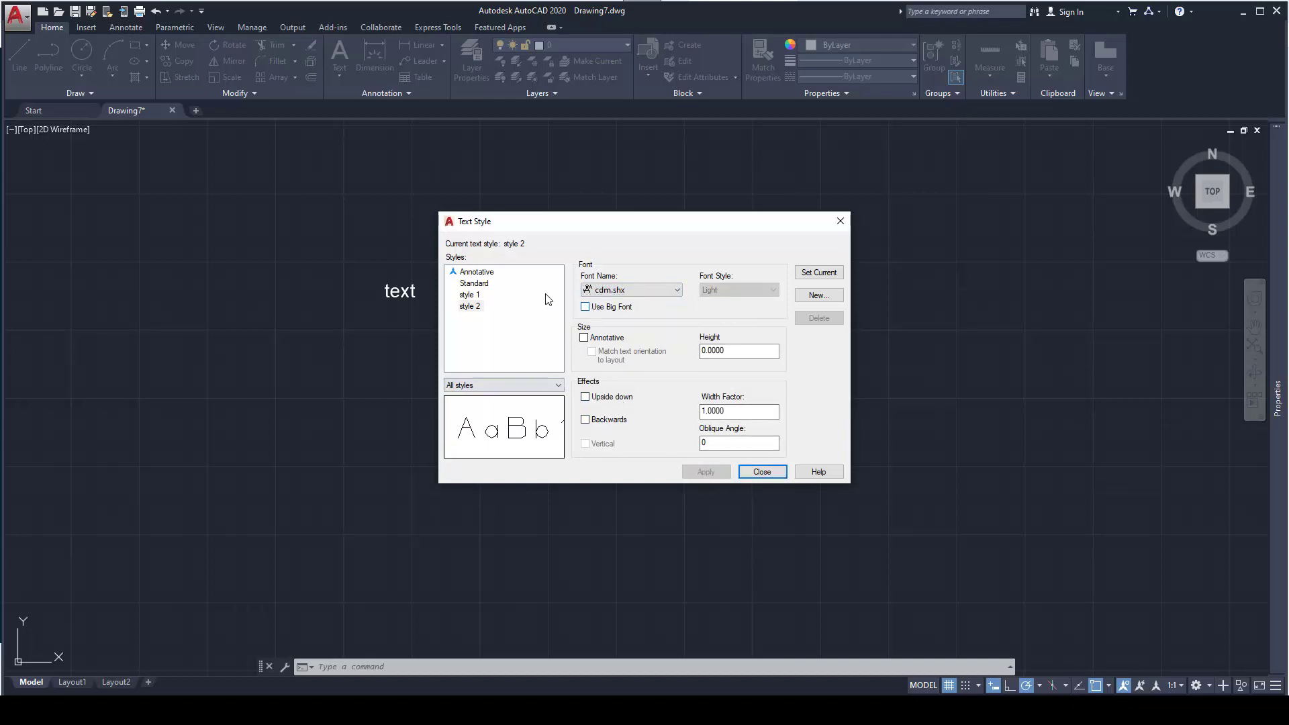
- Create a text style named "style 3" and set its font to Cooper Black
left_click(820, 296)
type("style 3")
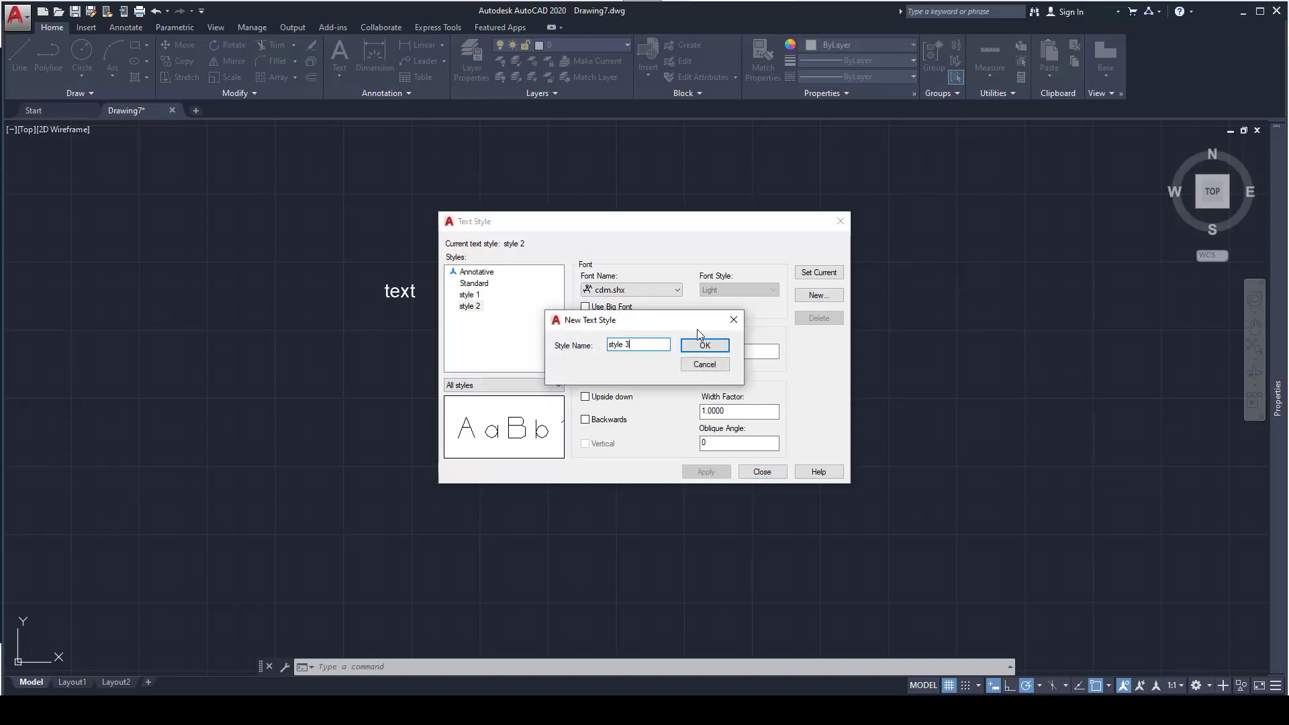
left_click(703, 346)
left_click(653, 289)
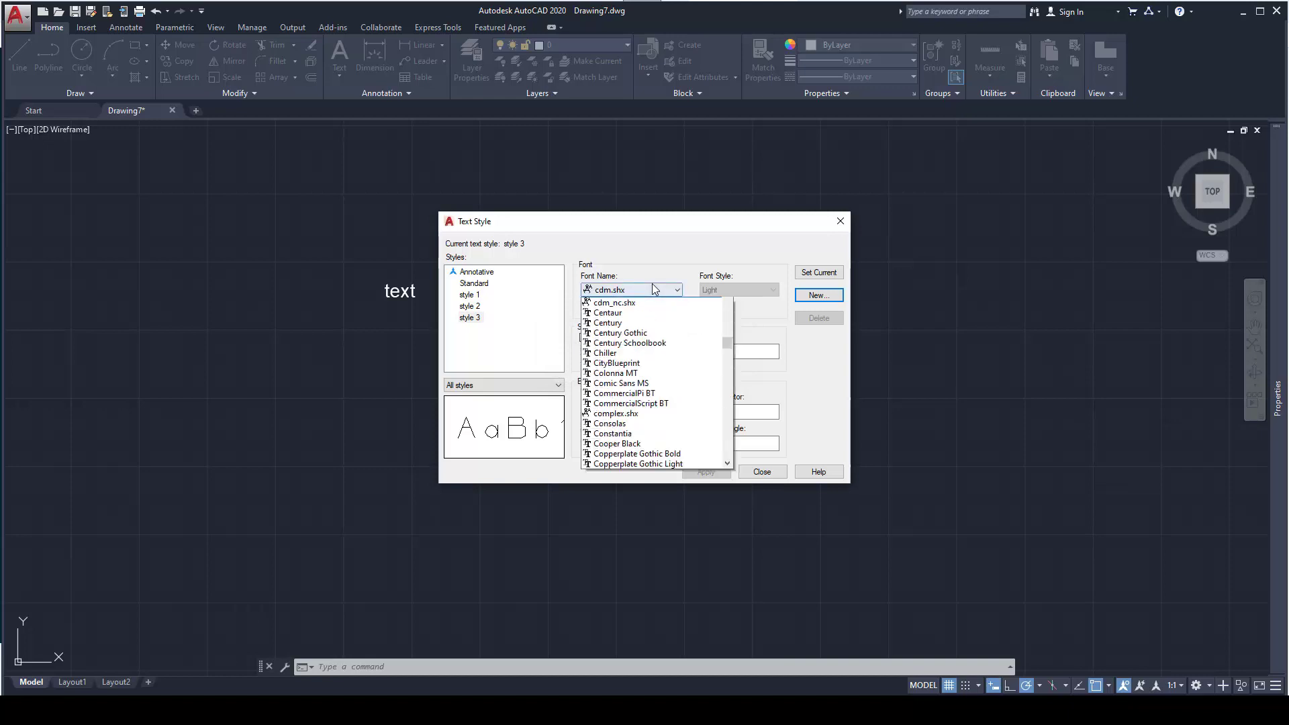
scroll(625, 399, "down", 1)
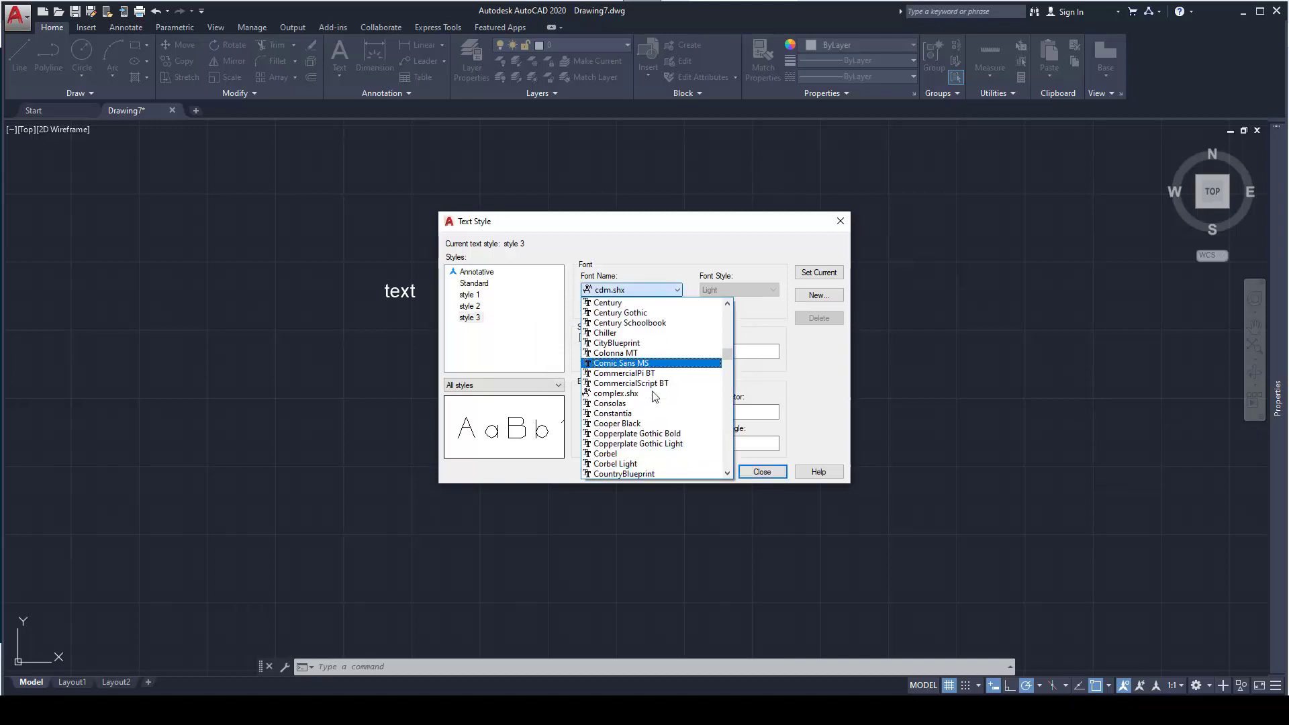
left_click(627, 424)
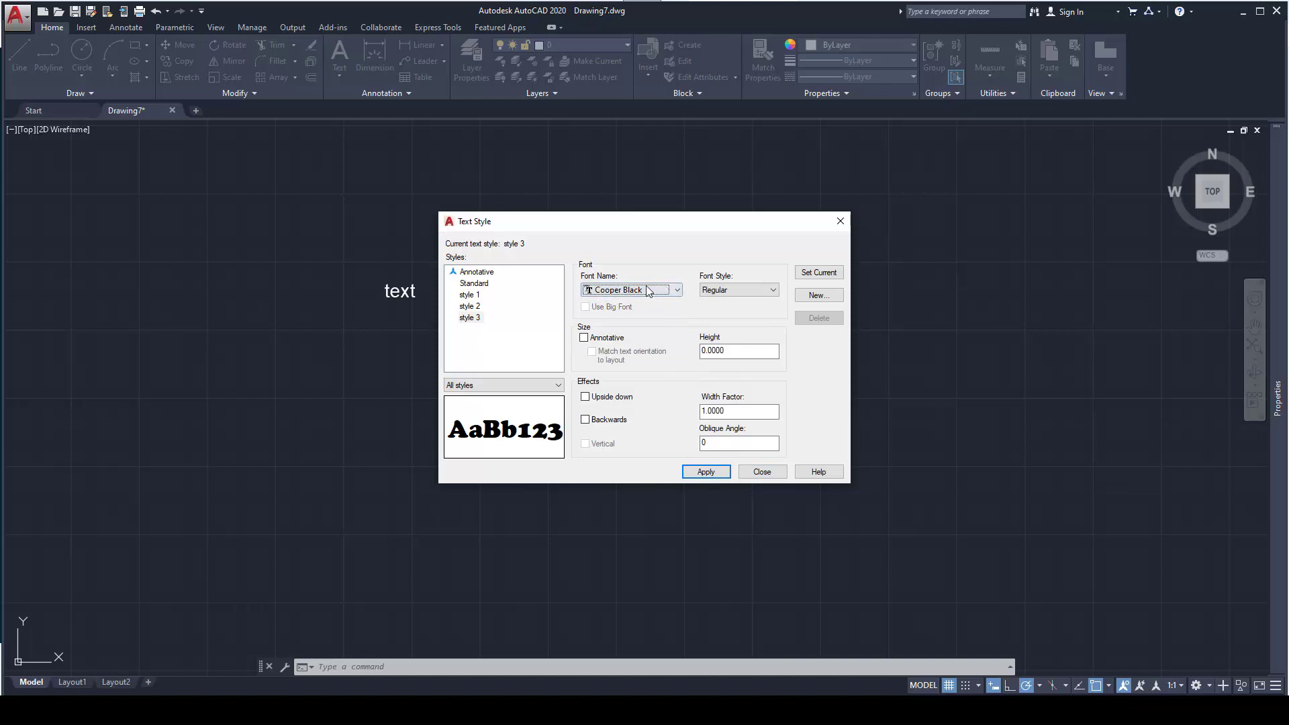
- Save the changes to style 3 while switching to style 2 in the style list, and close the text style settings
left_click(667, 292)
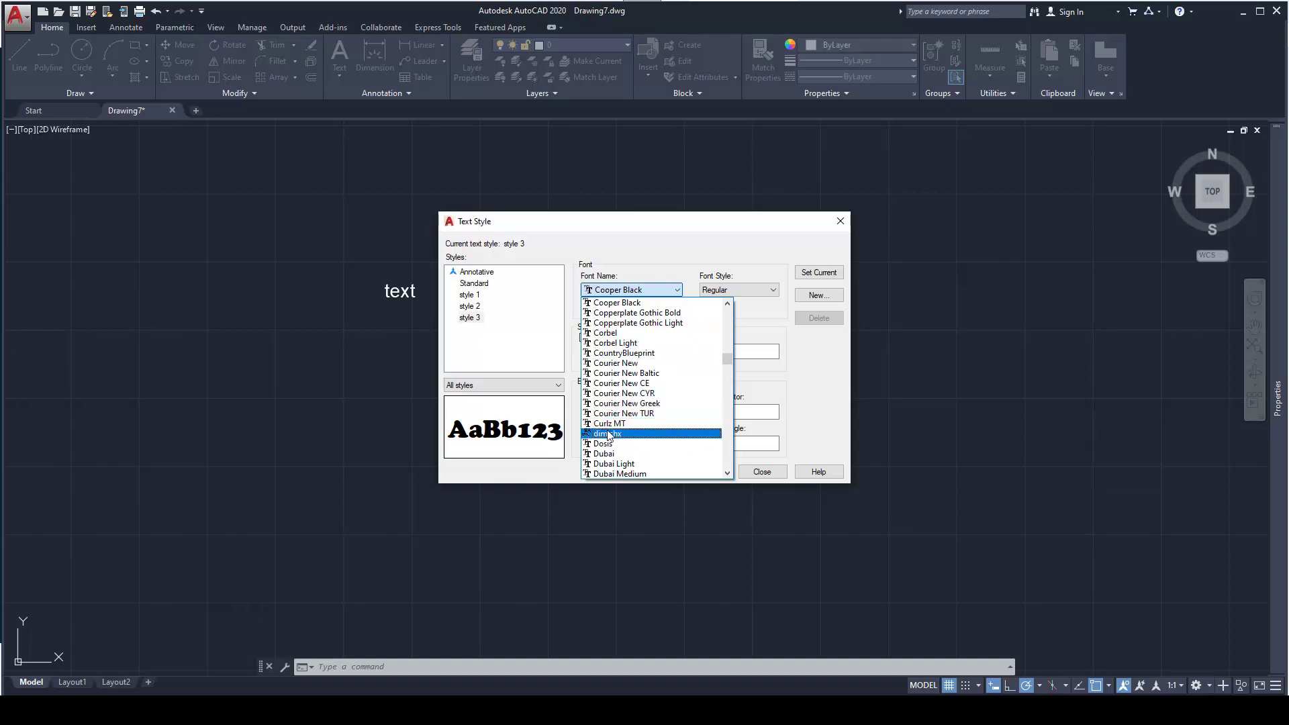
left_click(538, 335)
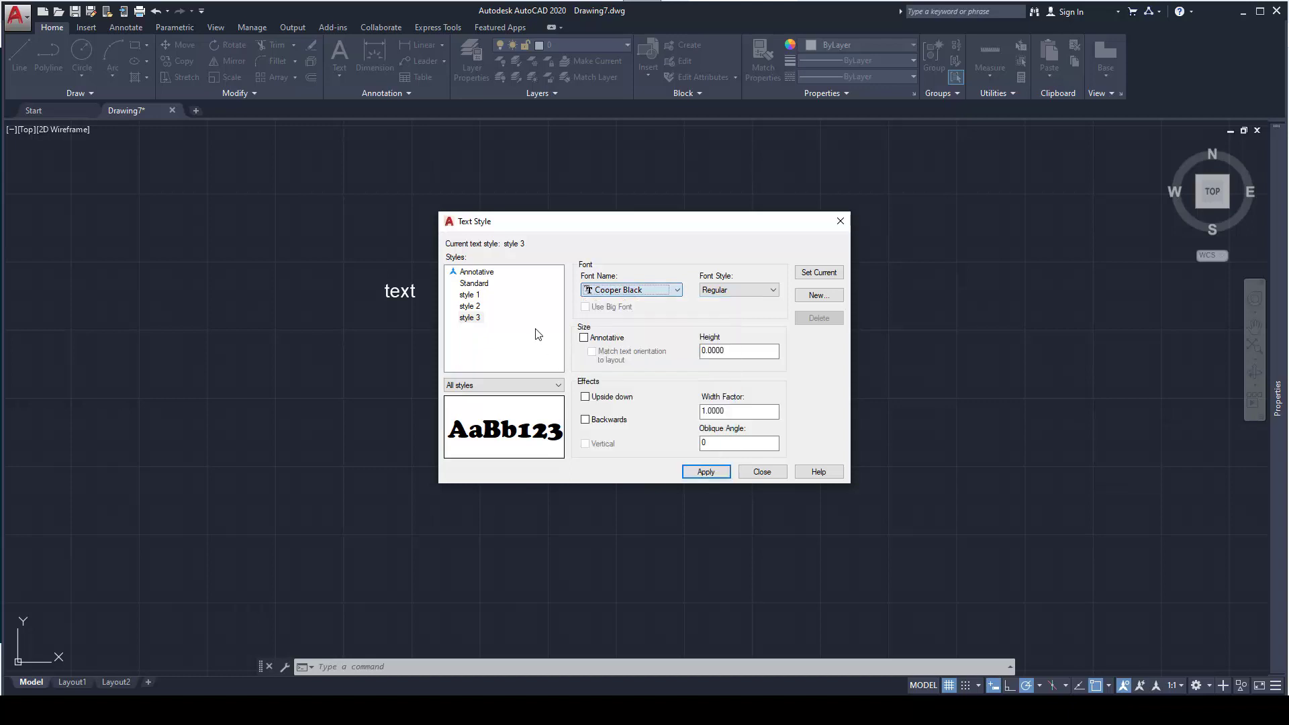
left_click(468, 307)
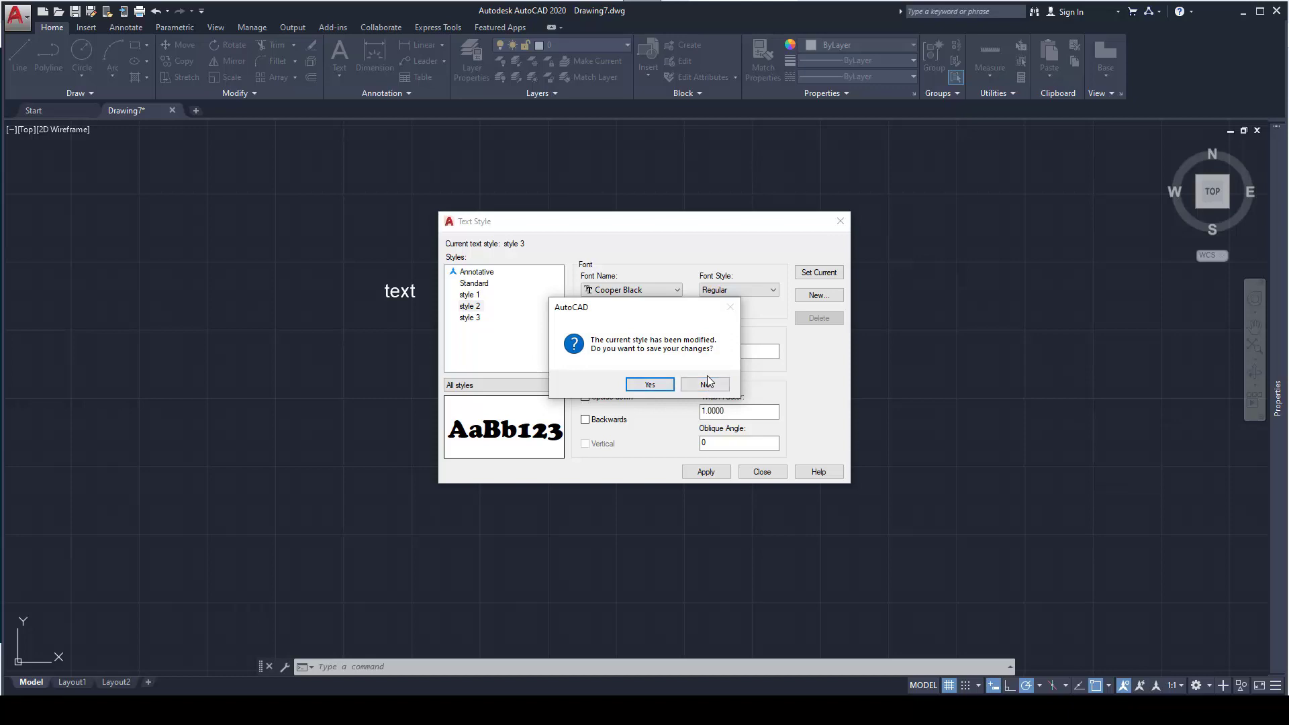
left_click(651, 387)
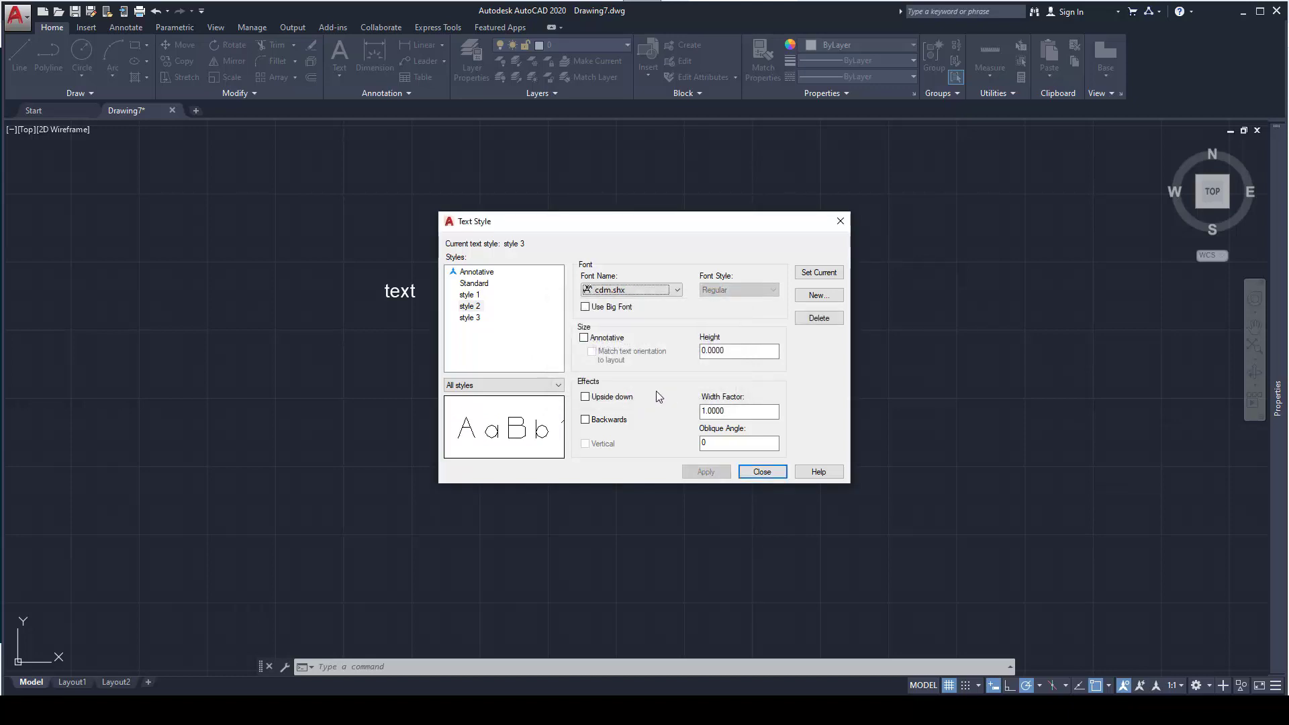
left_click(478, 307)
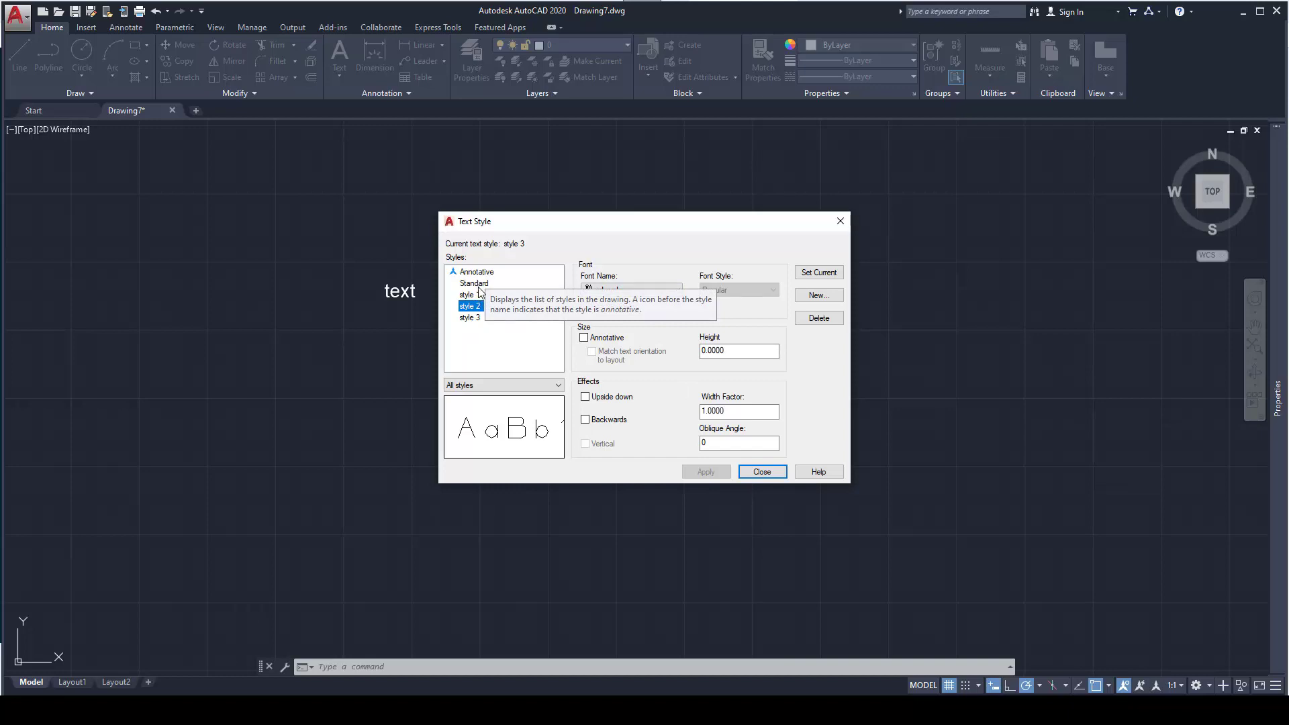
left_click(759, 470)
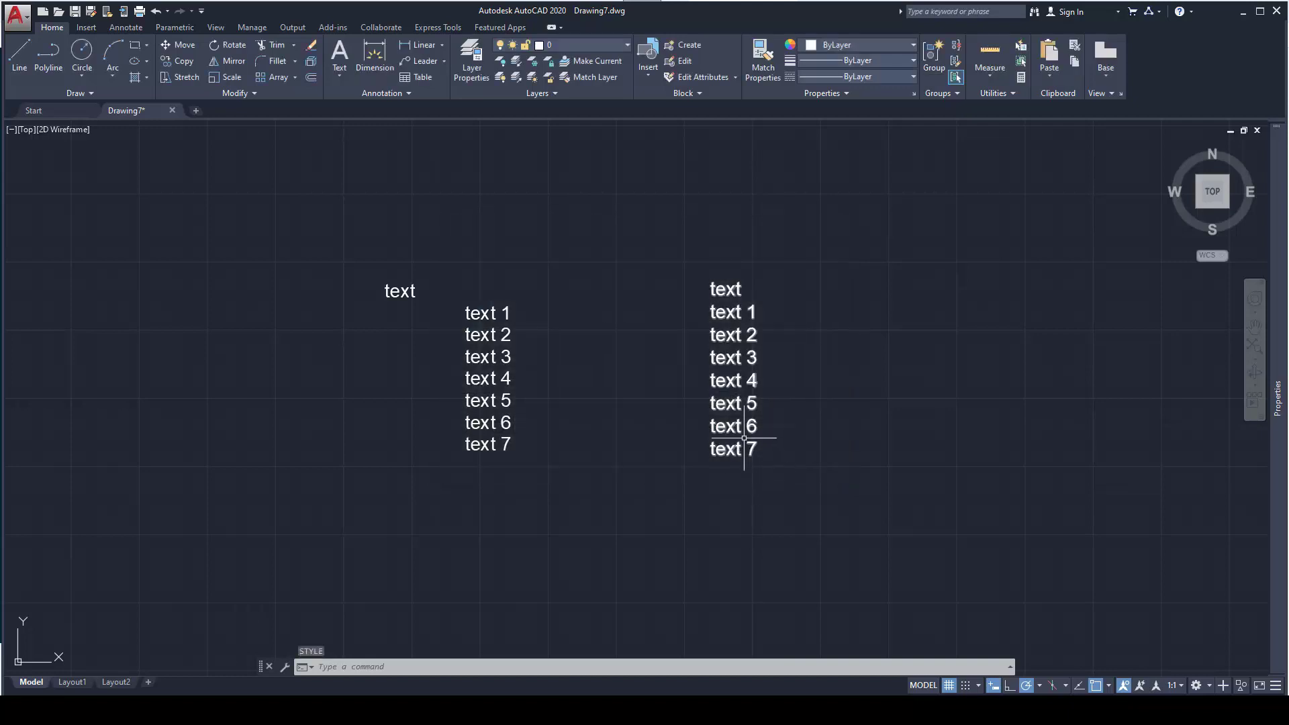
- Open the multiline text block for editing and apply style 1 to it, accepting the text style change
left_click(725, 335)
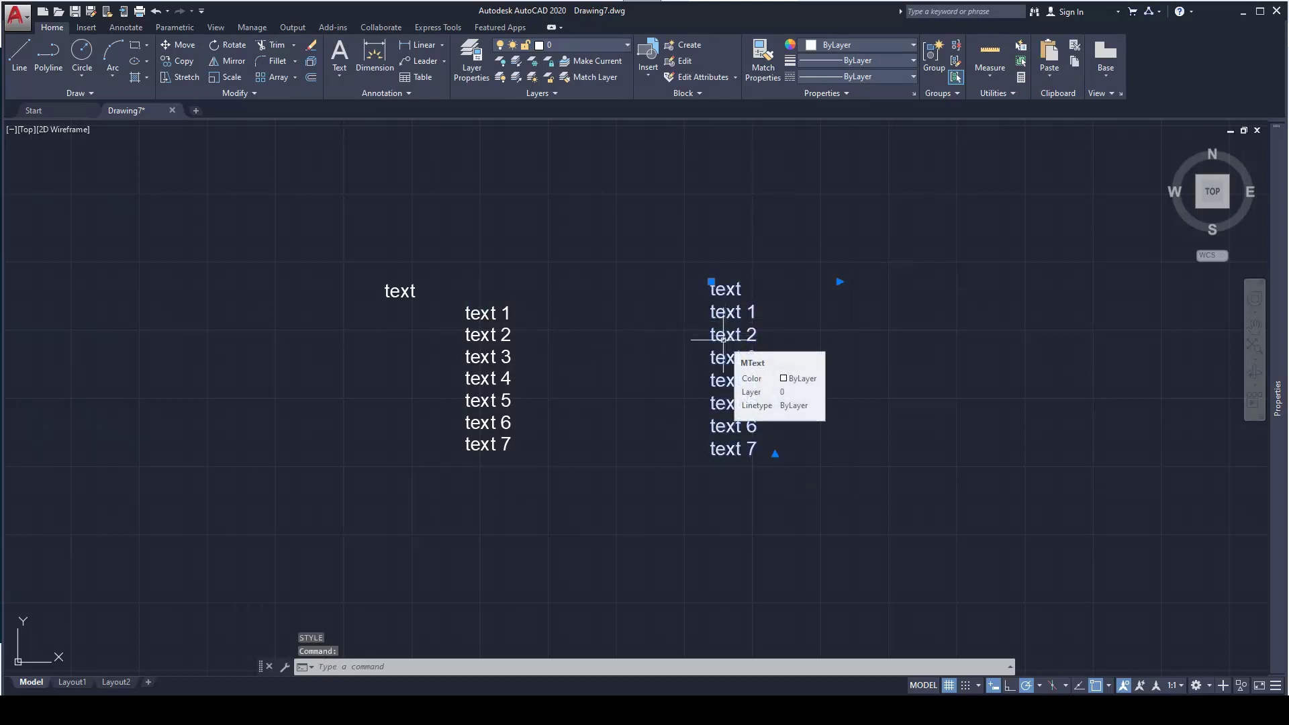
double_click(726, 313)
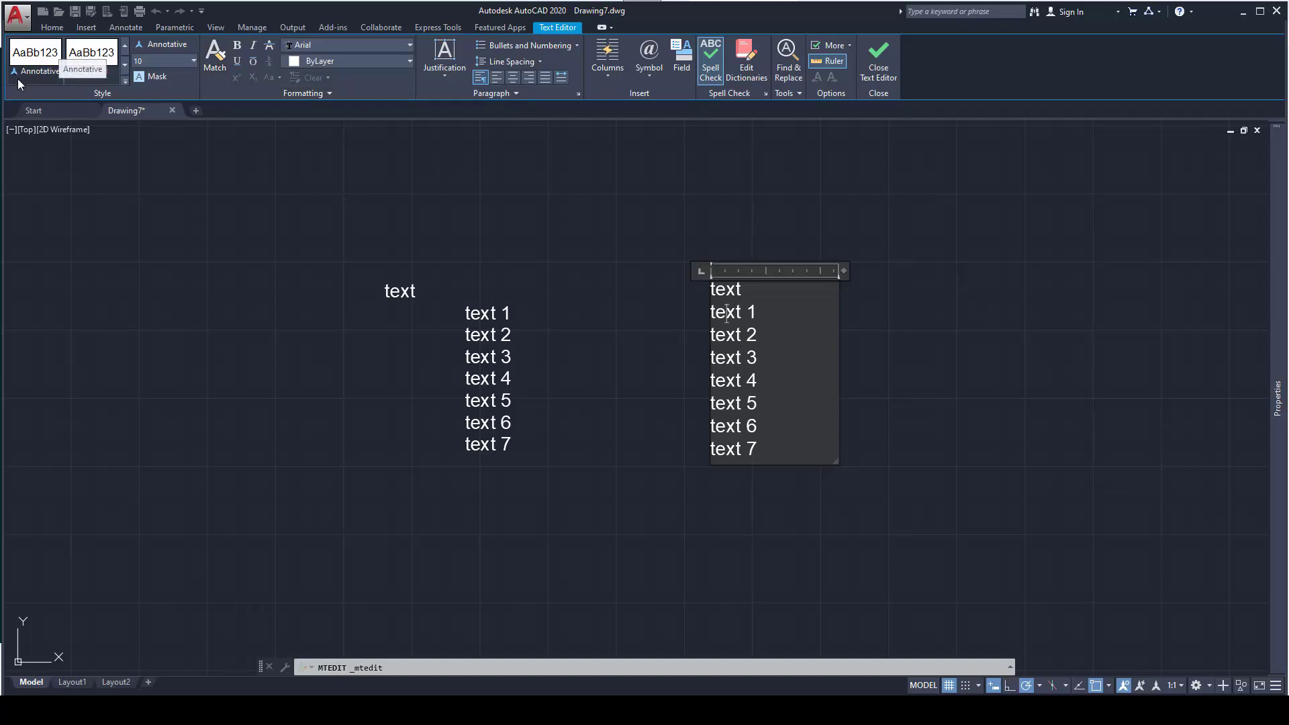
left_click(125, 83)
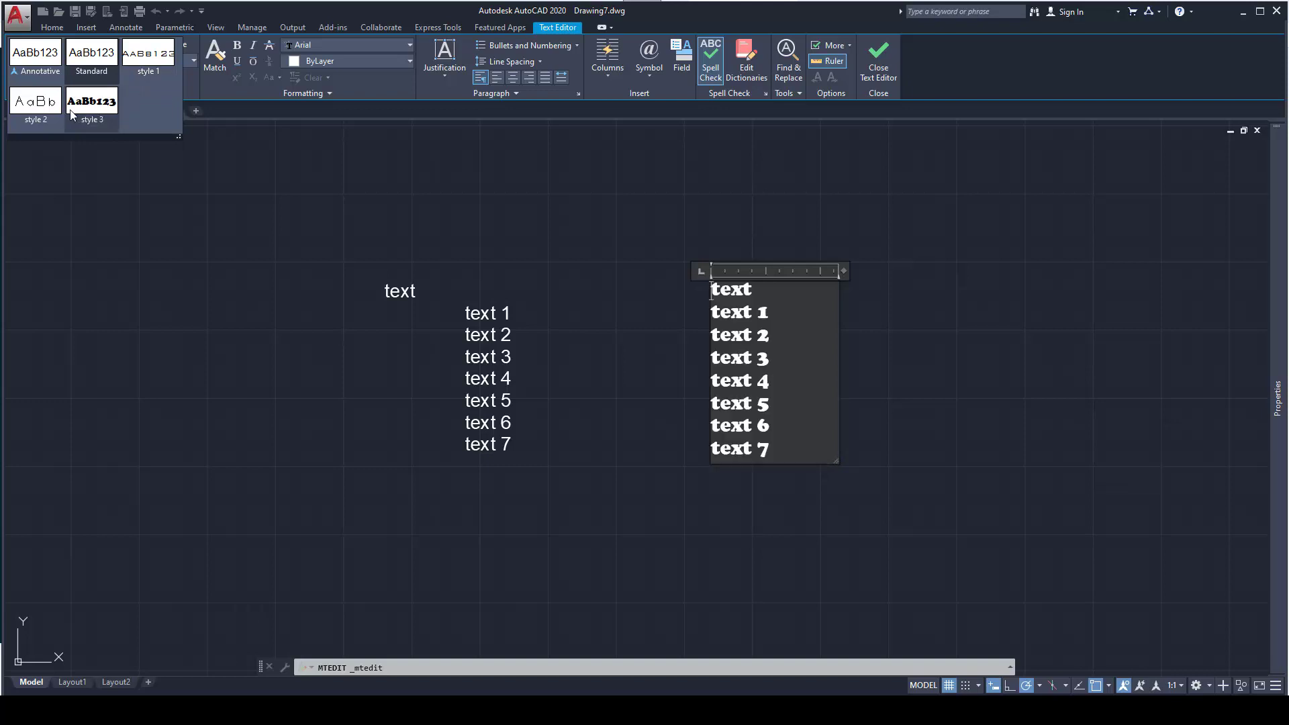
left_click(144, 70)
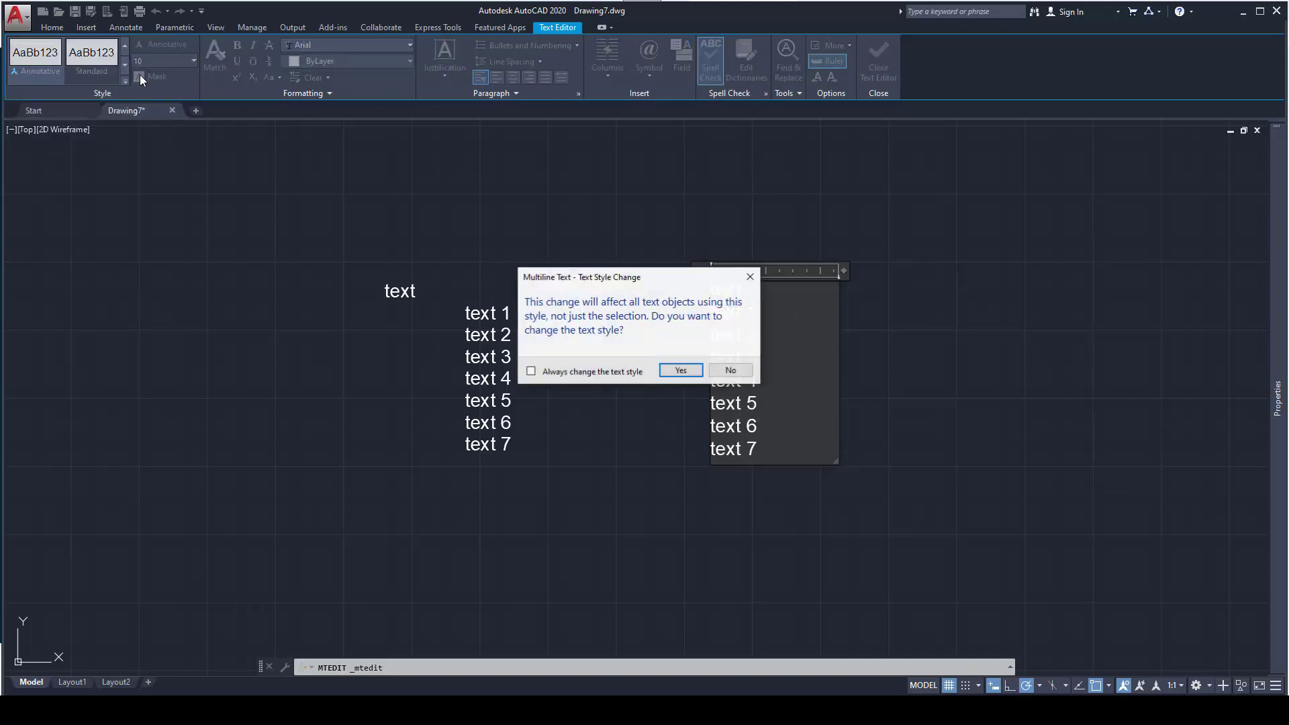
left_click(681, 370)
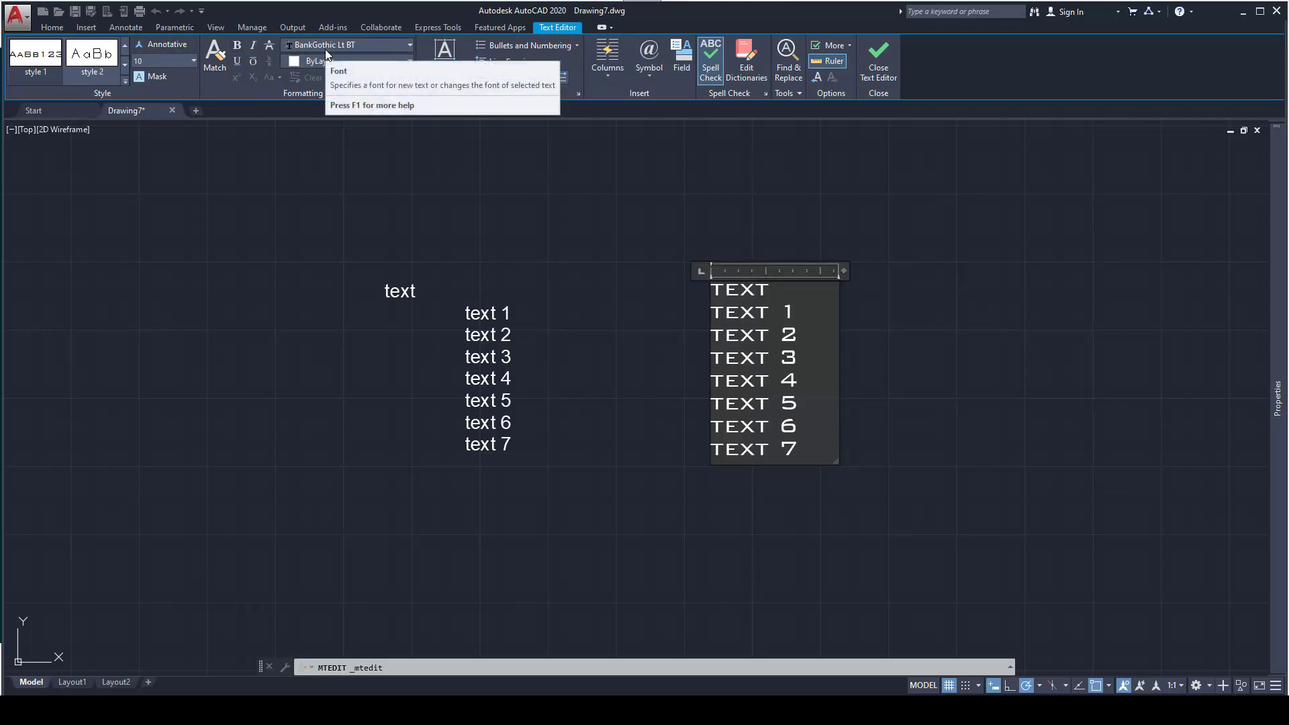
- Select all lines of the multiline text and set their colour to green
left_click(337, 62)
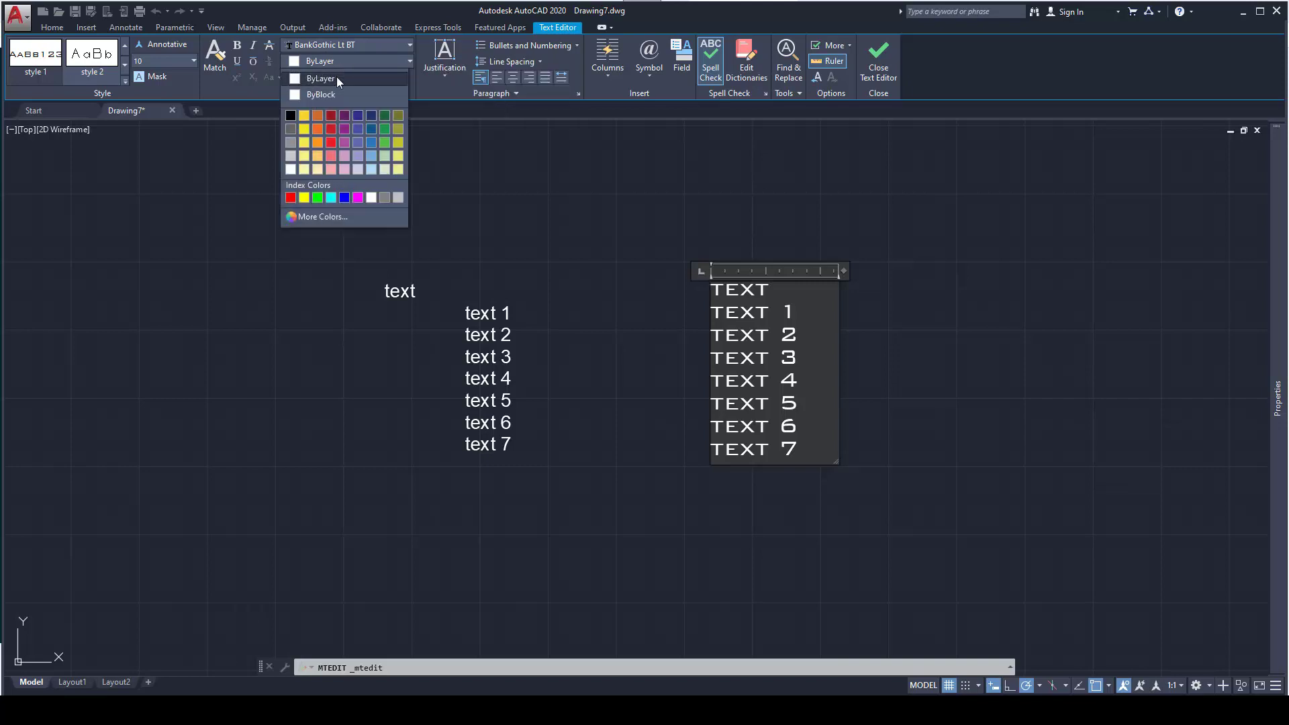
left_click(319, 197)
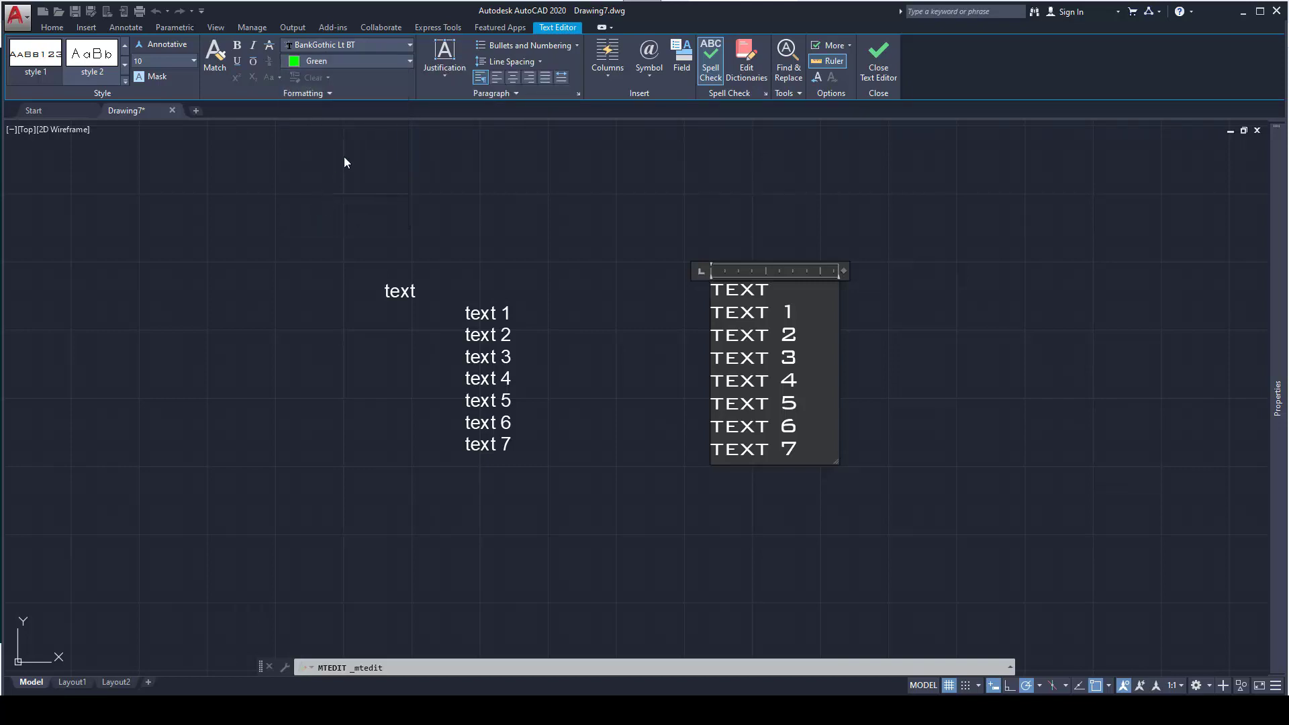
left_click_drag(801, 450, 718, 291)
left_click(376, 65)
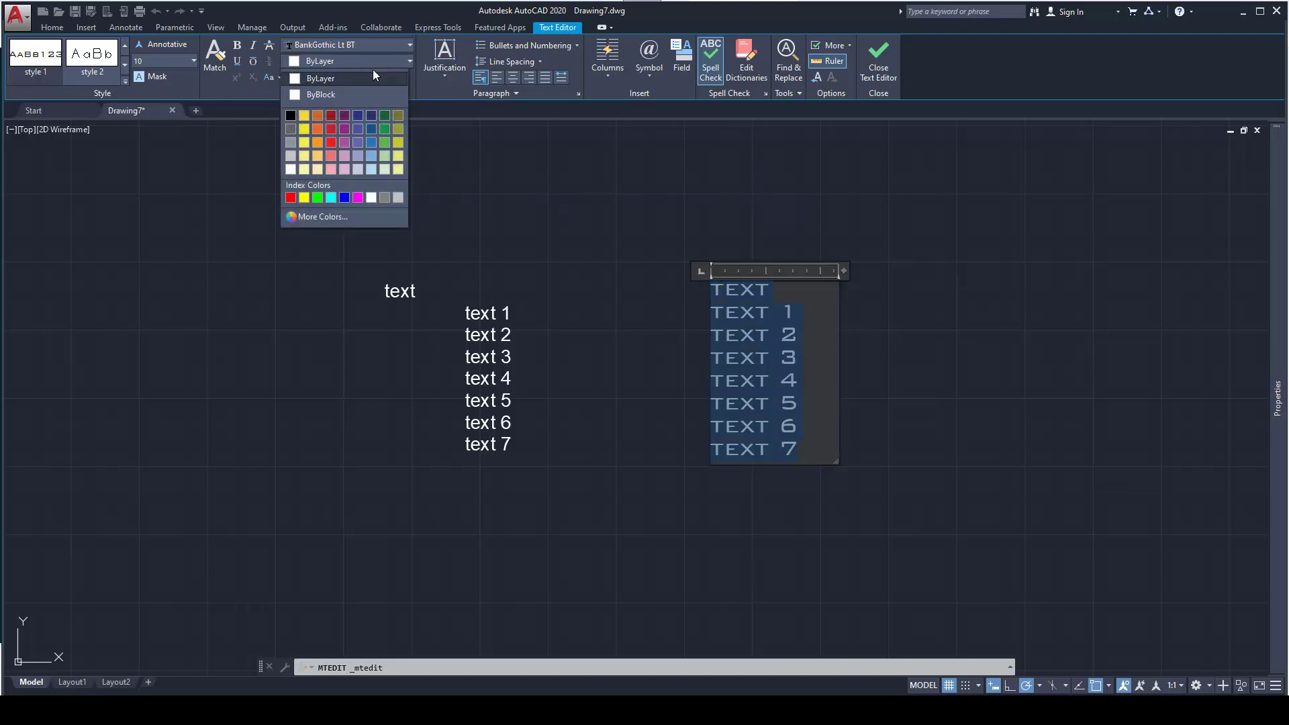
left_click(318, 197)
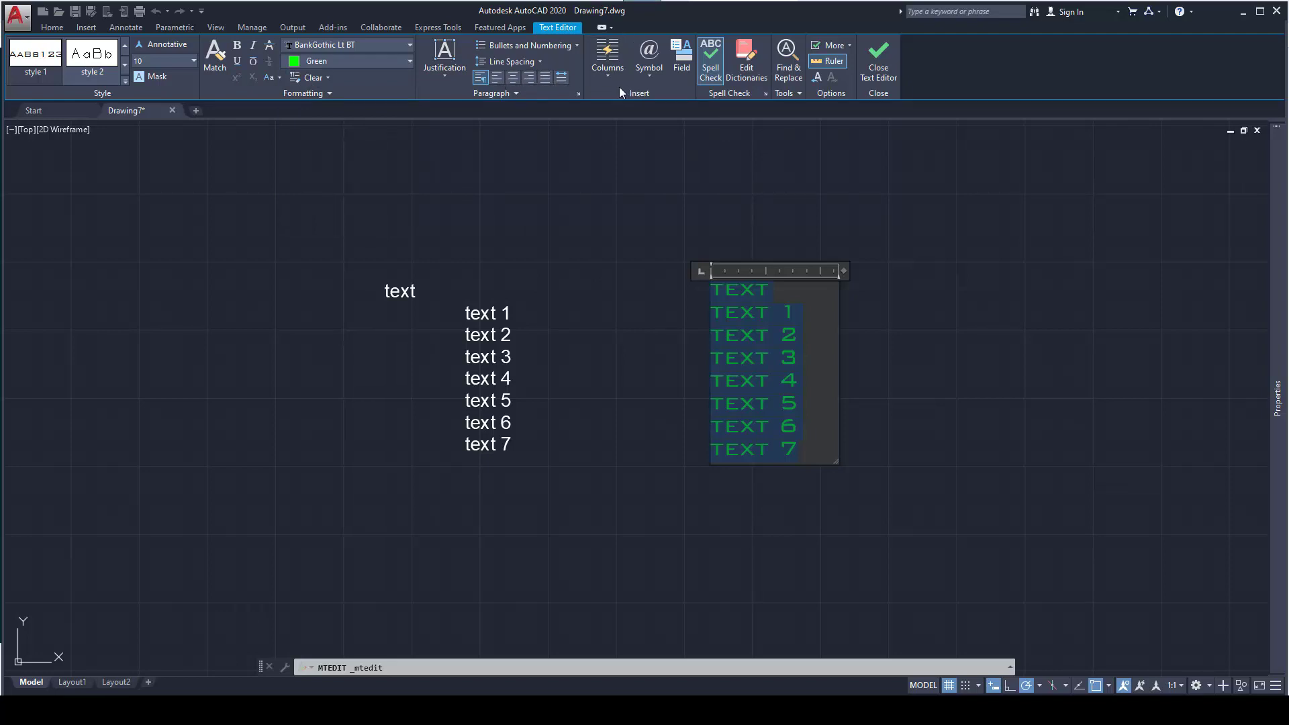
- Make the selected multiline text italic and bold, and finish editing it
left_click(254, 47)
left_click(238, 45)
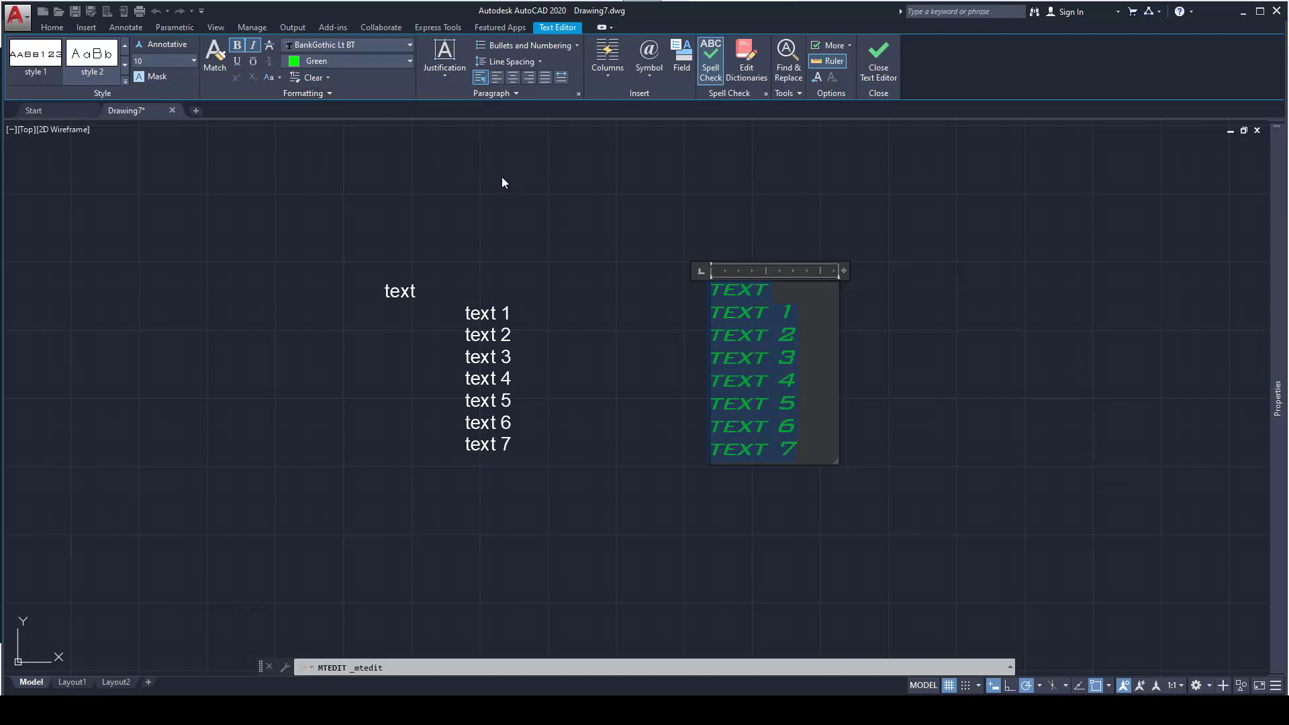
left_click(606, 226)
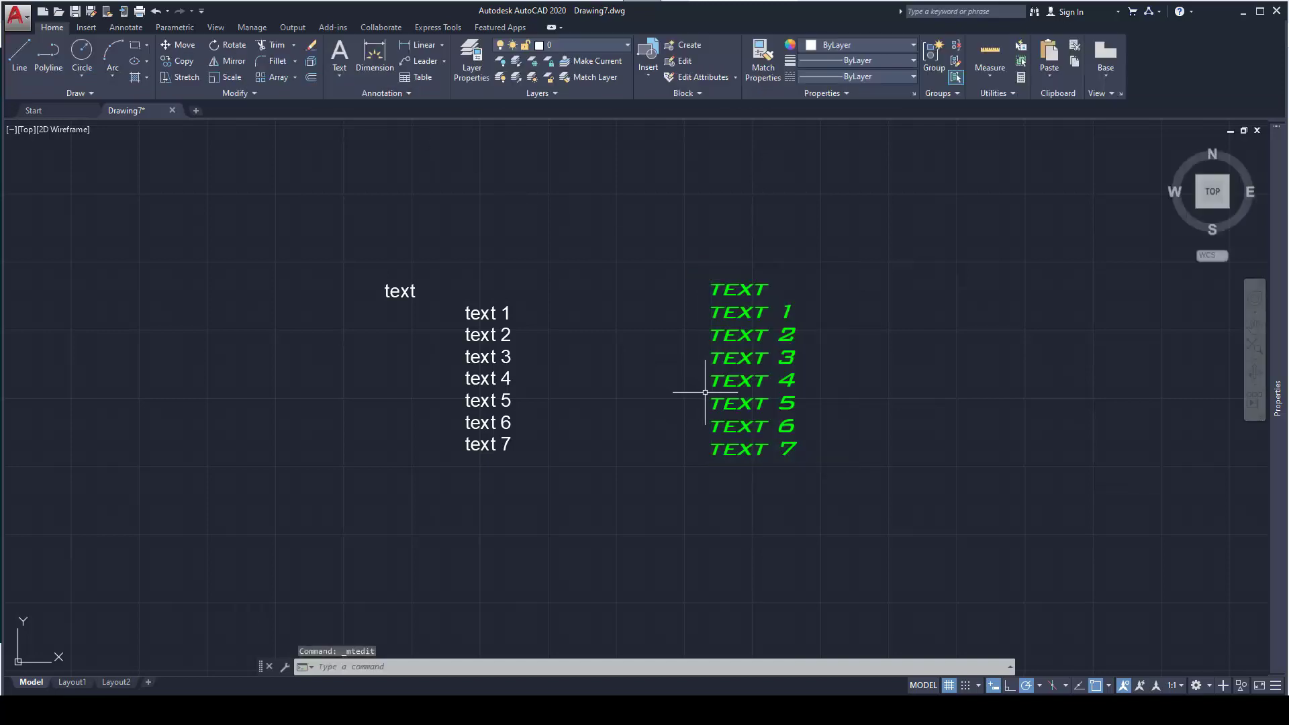
- Examine the properties of the green multiline text, including its style and text height, and close them
left_click(744, 358)
right_click(744, 358)
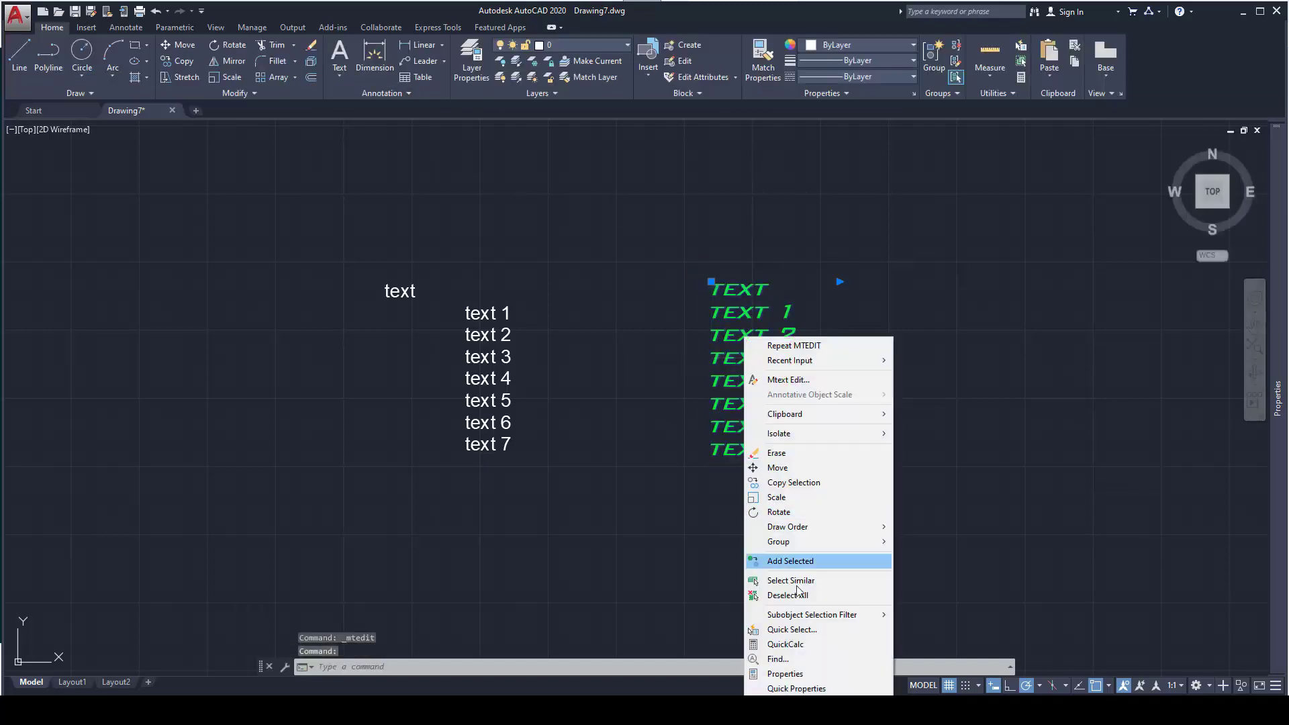
left_click(791, 673)
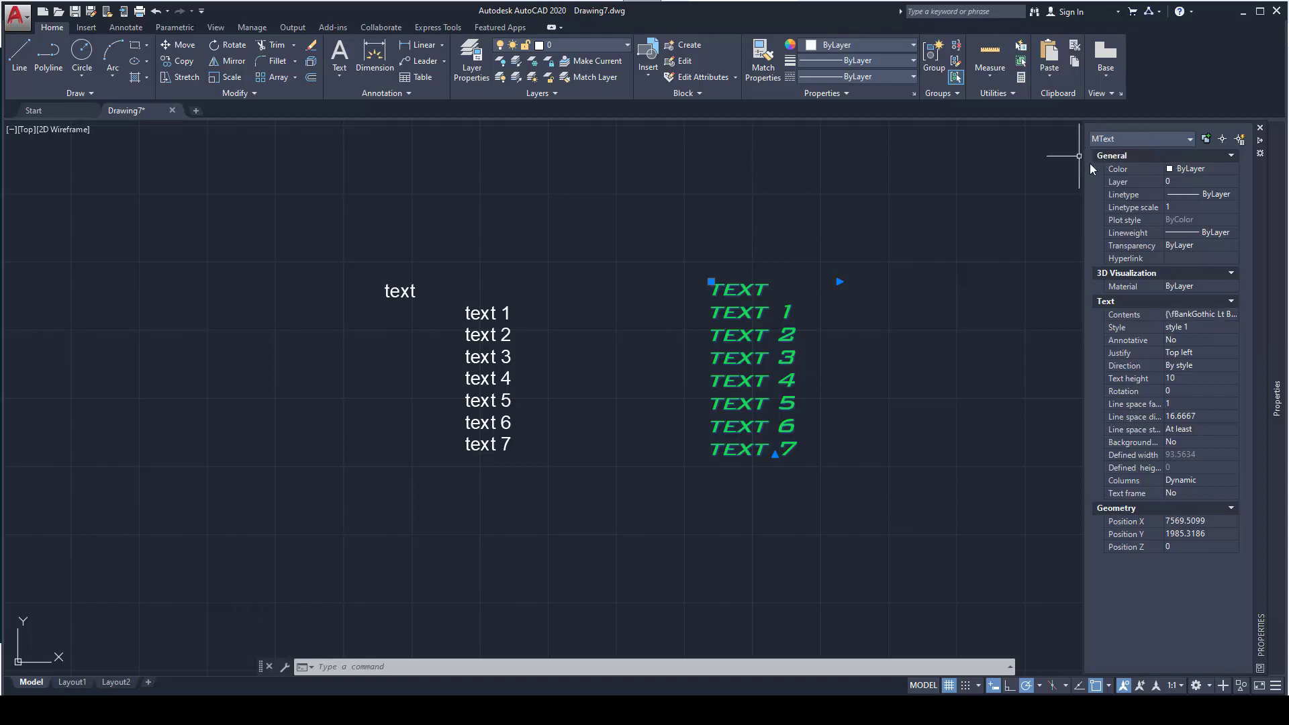
key("ctrl+1")
key("Escape")
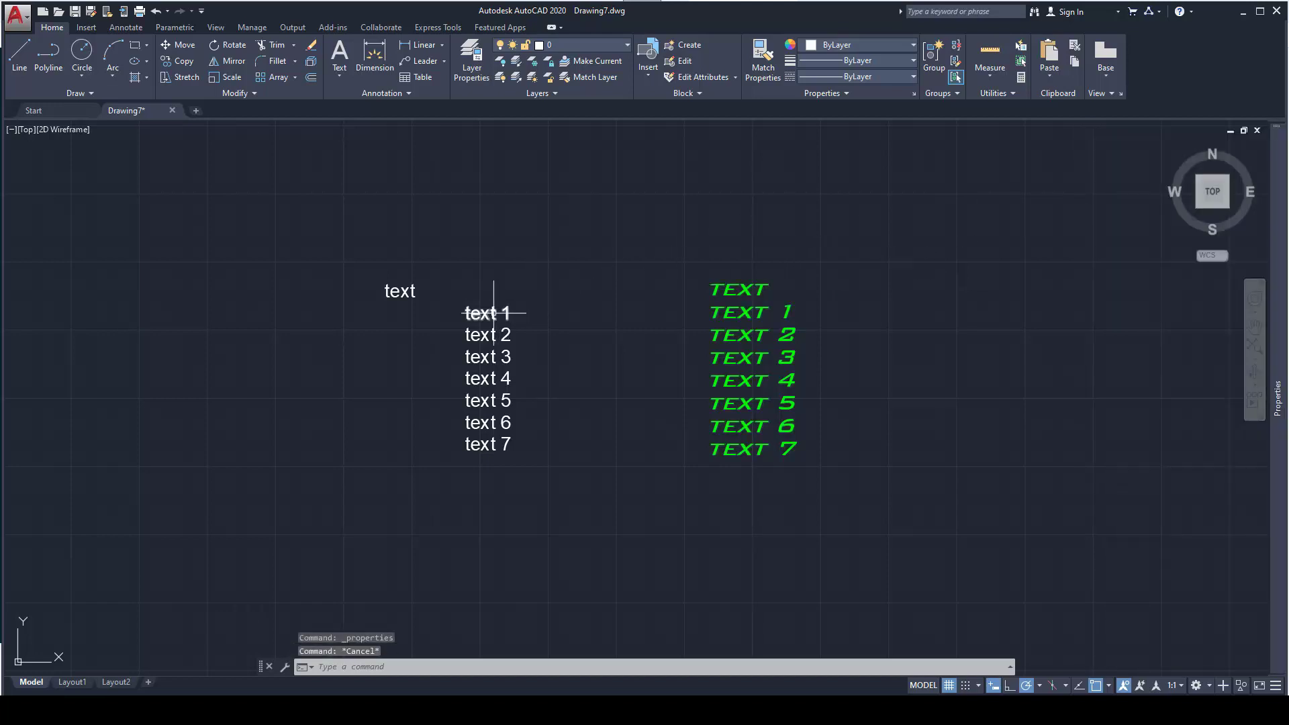
double_click(495, 313)
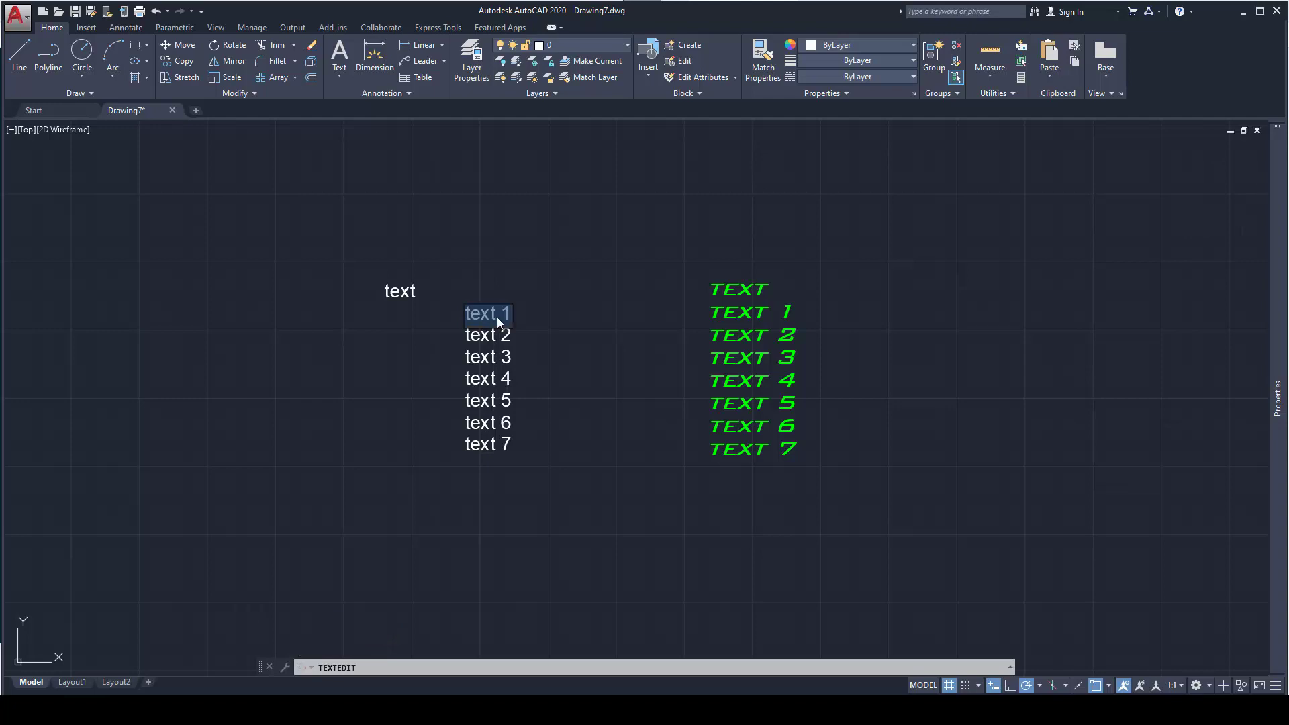
key("Escape")
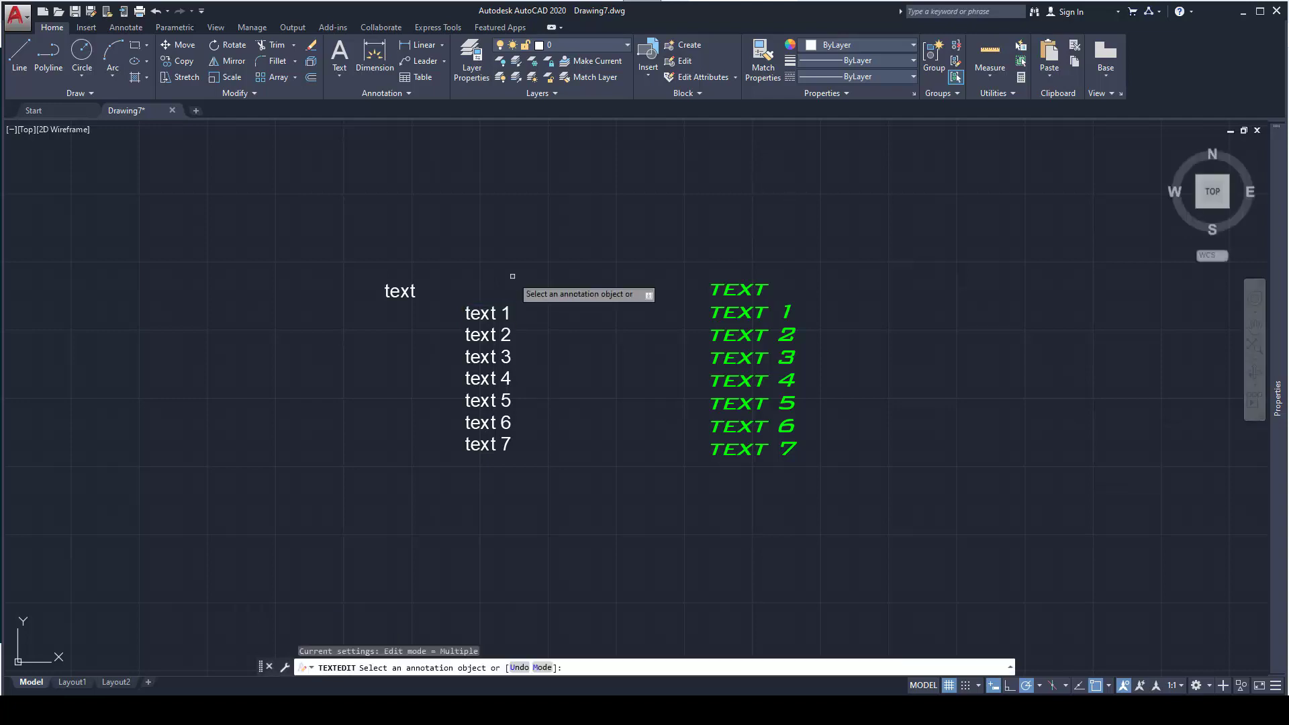
key("Escape")
- Change the contents of the single-line "text 1" to "text 1111111" through its properties
left_click(489, 313)
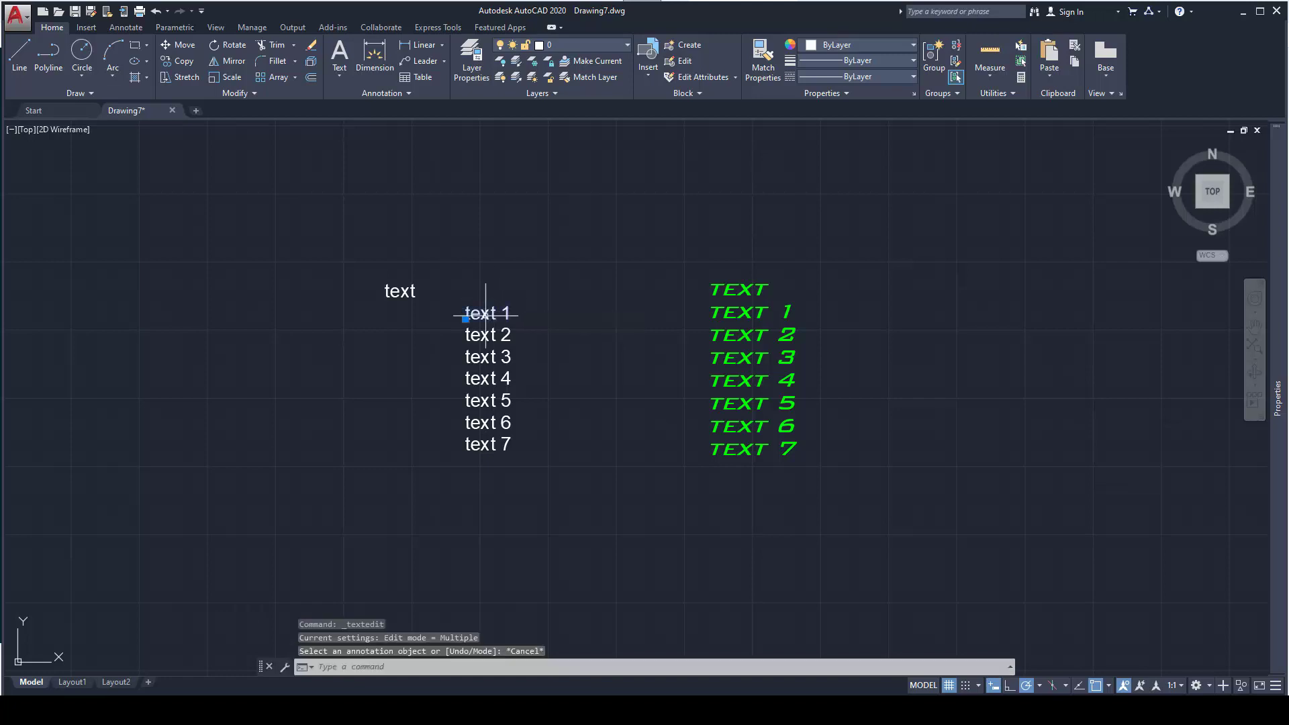
right_click(486, 317)
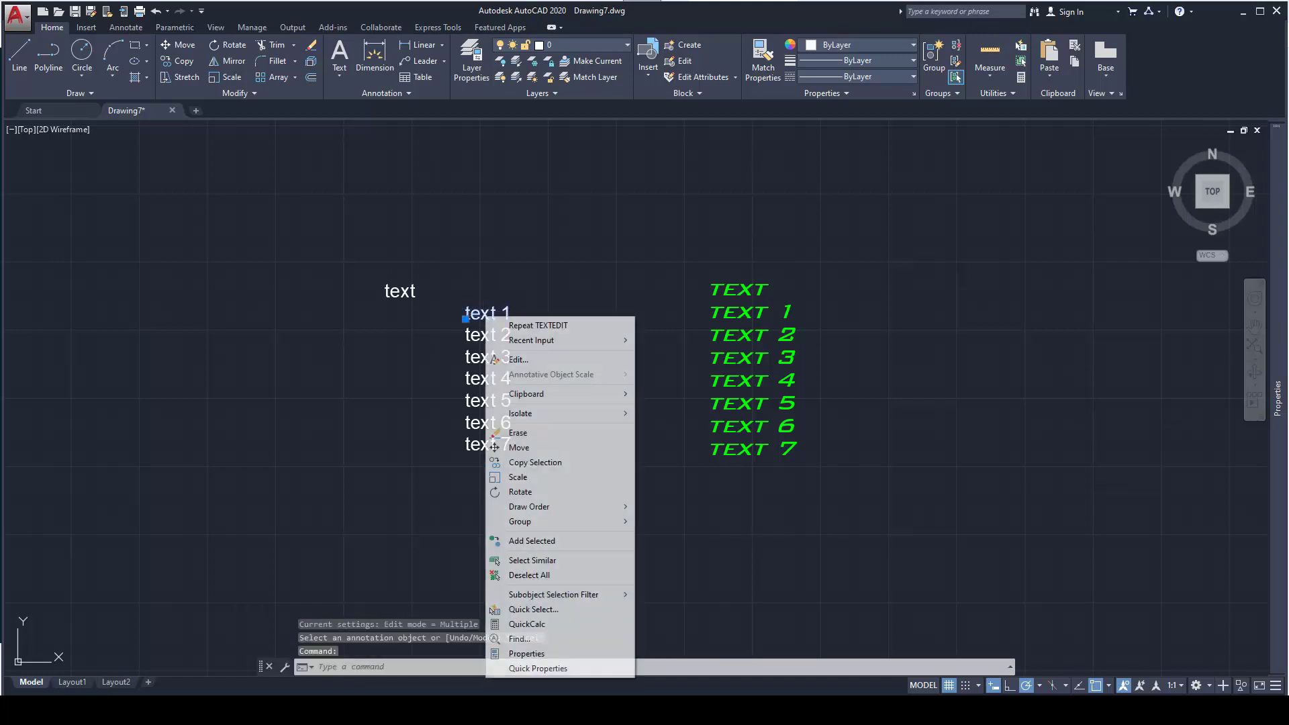
left_click(542, 653)
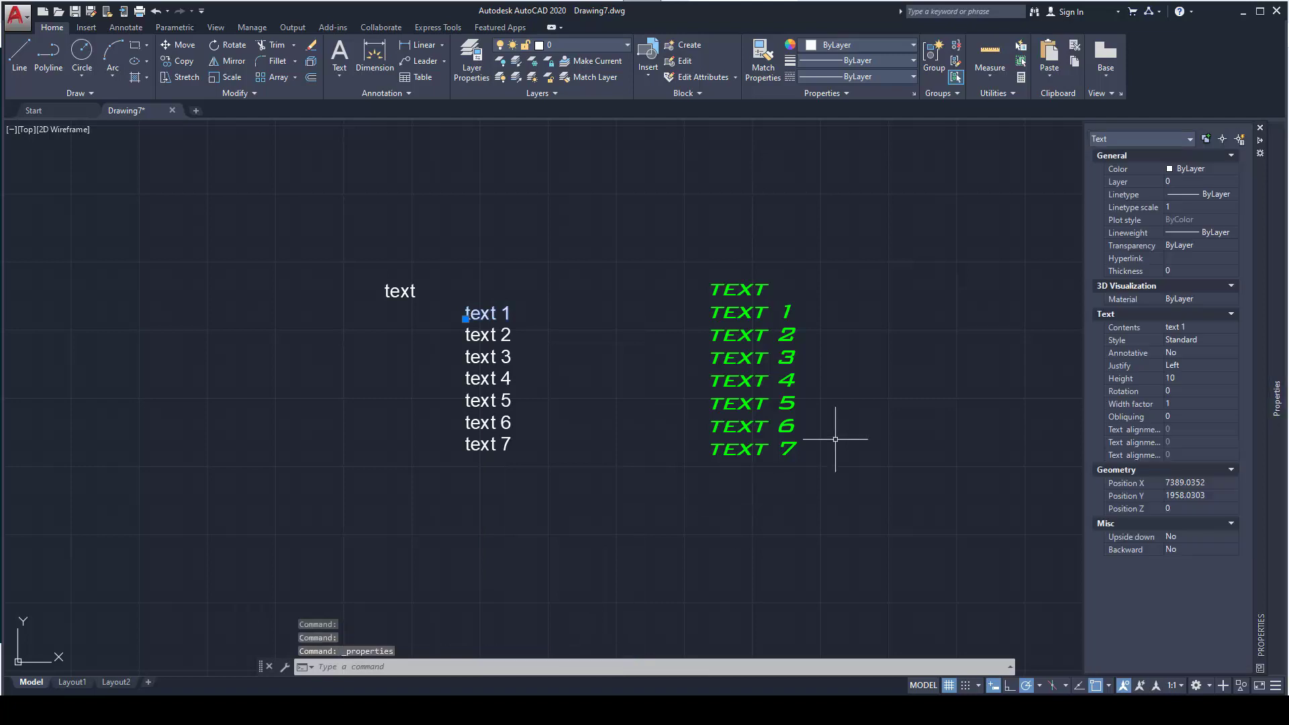
left_click(1192, 327)
type("1")
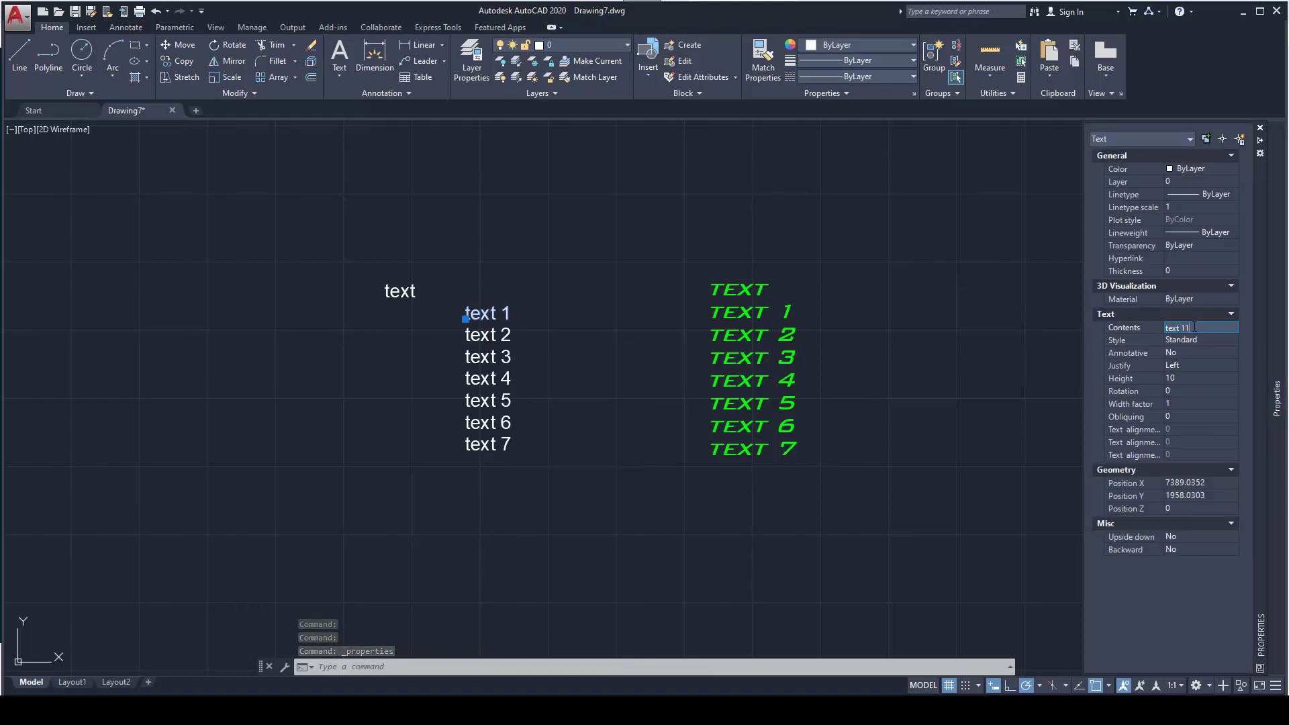
type("11111")
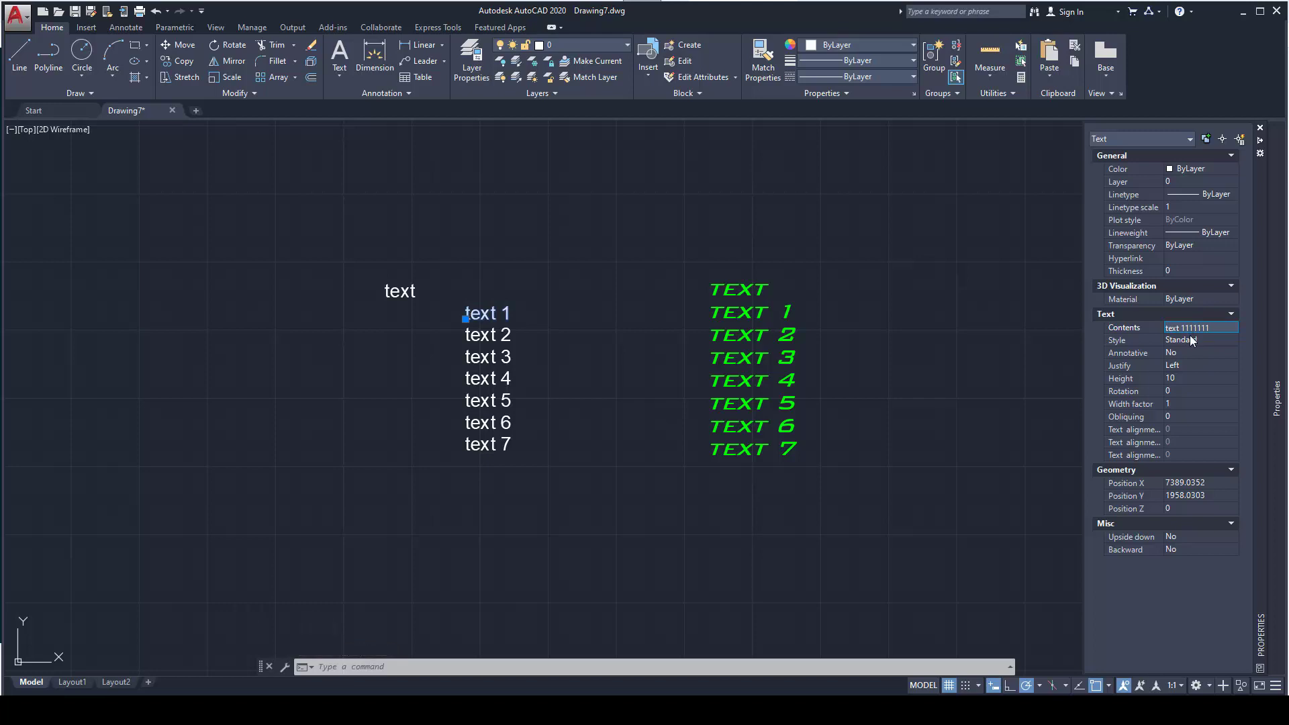
- Assign style 3 to the single-line text "text 1111111" and deselect it
left_click(1195, 342)
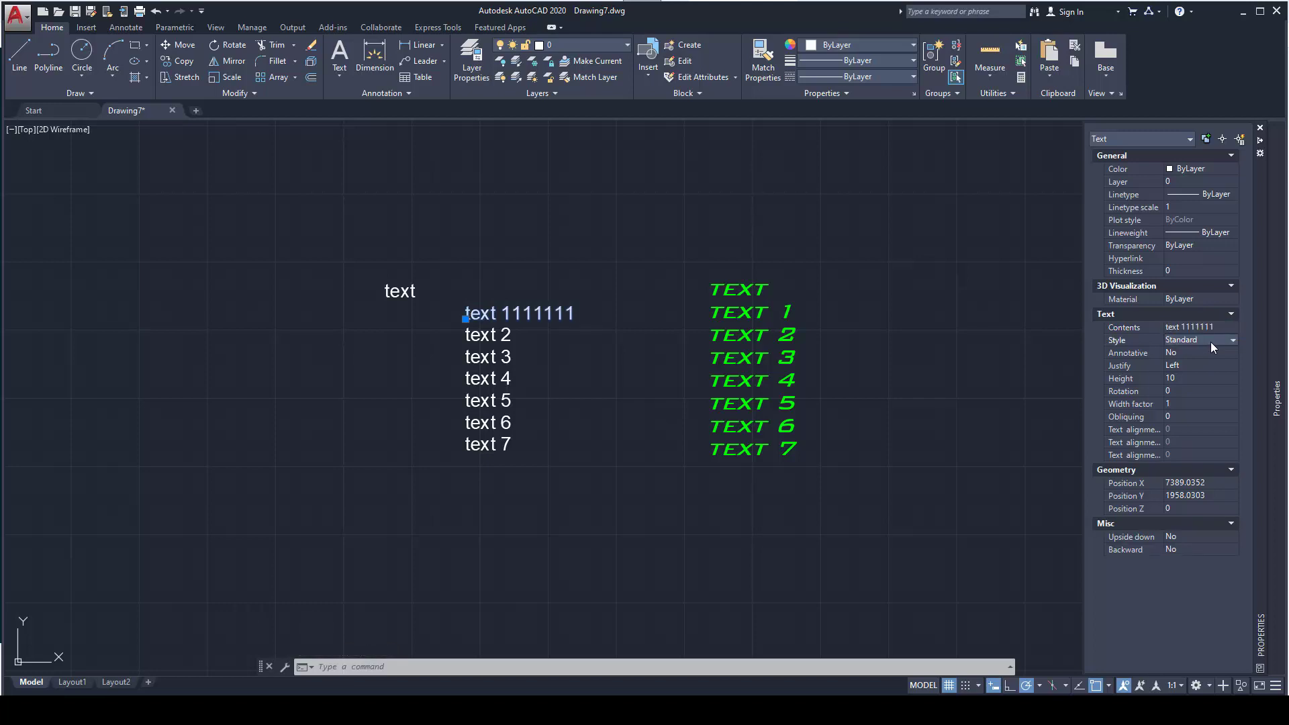
left_click(1211, 341)
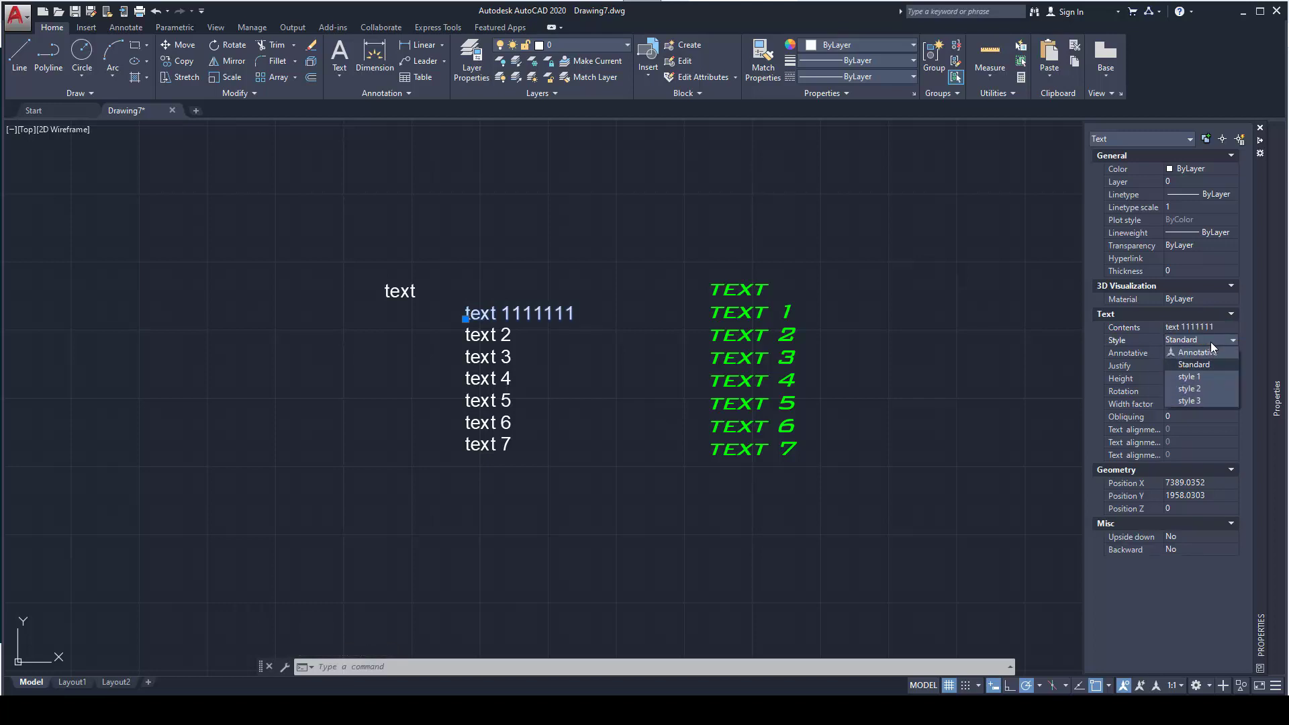
left_click(1191, 399)
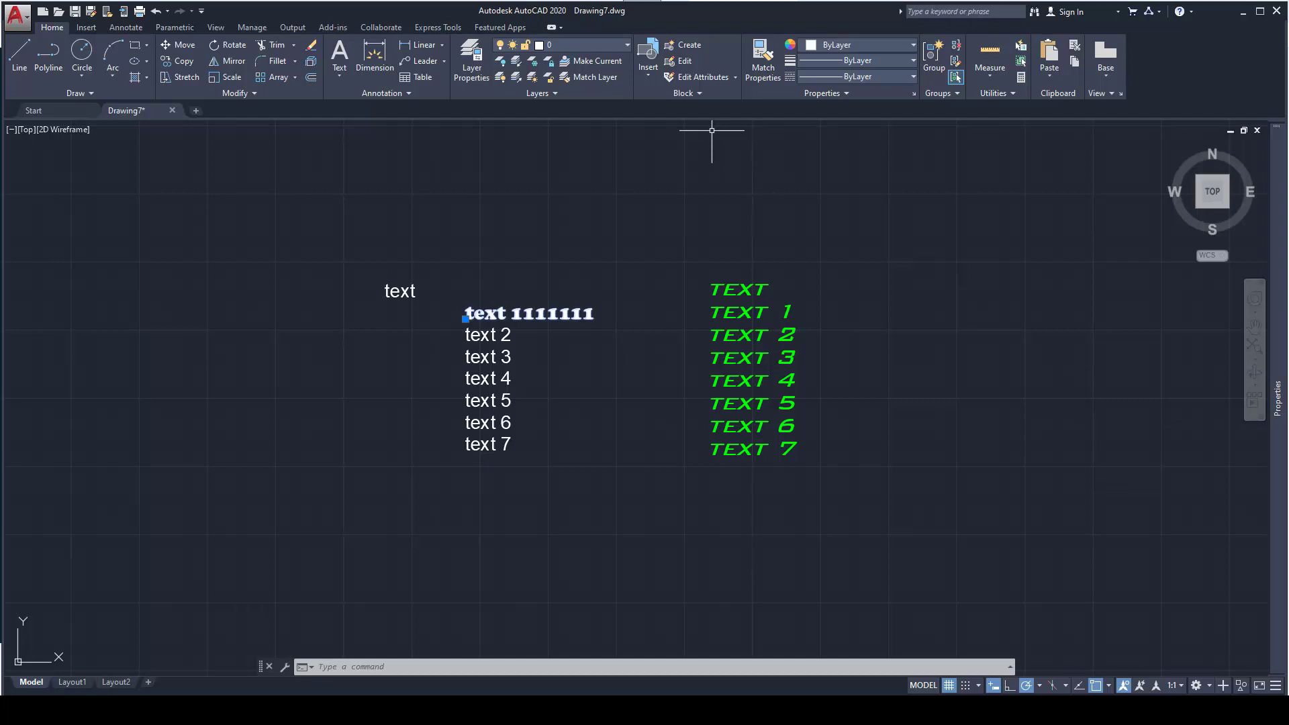
key("Escape")
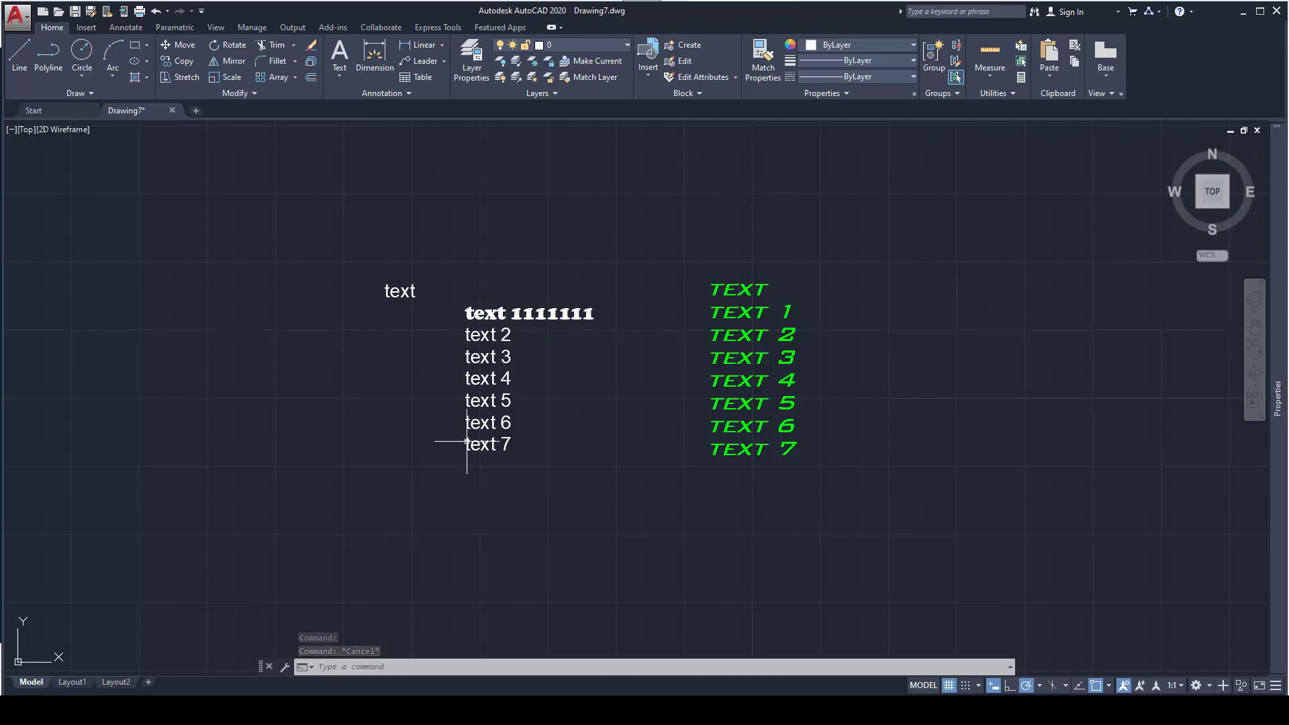
- Assign style 2 to the single-line "text 3" through its properties and deselect it
left_click(494, 357)
right_click(494, 357)
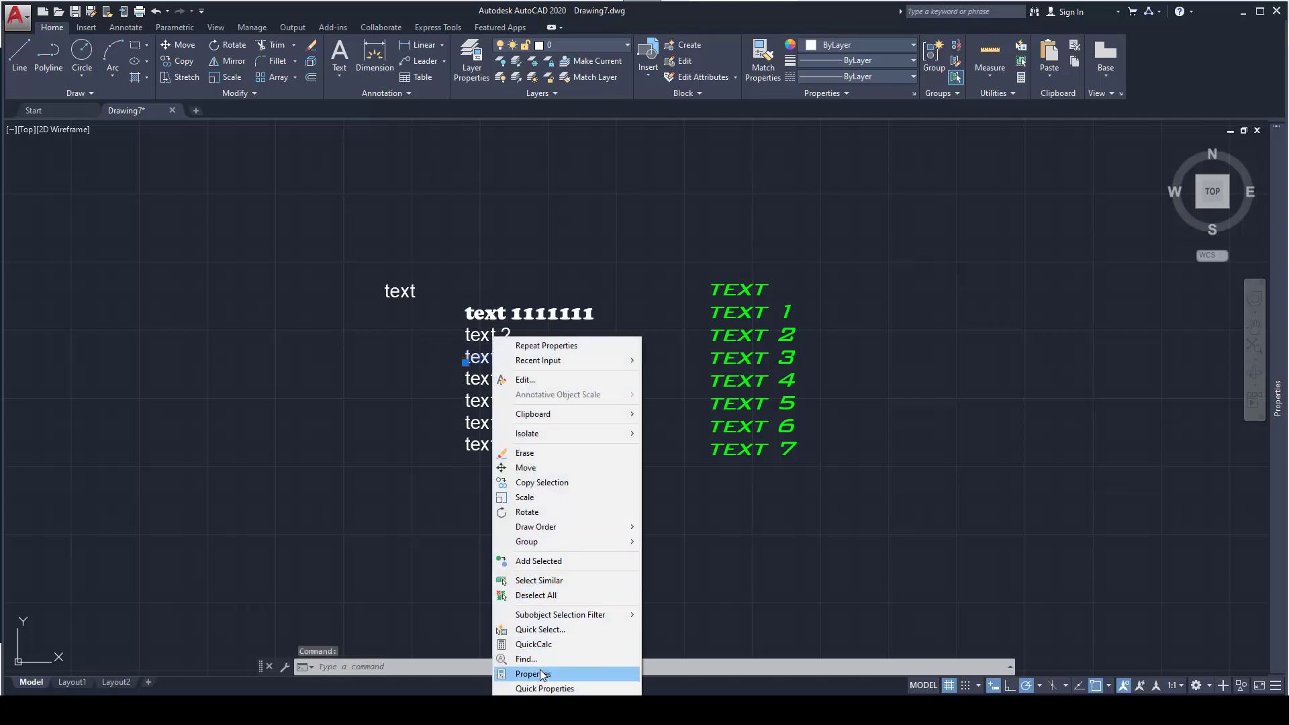
left_click(569, 665)
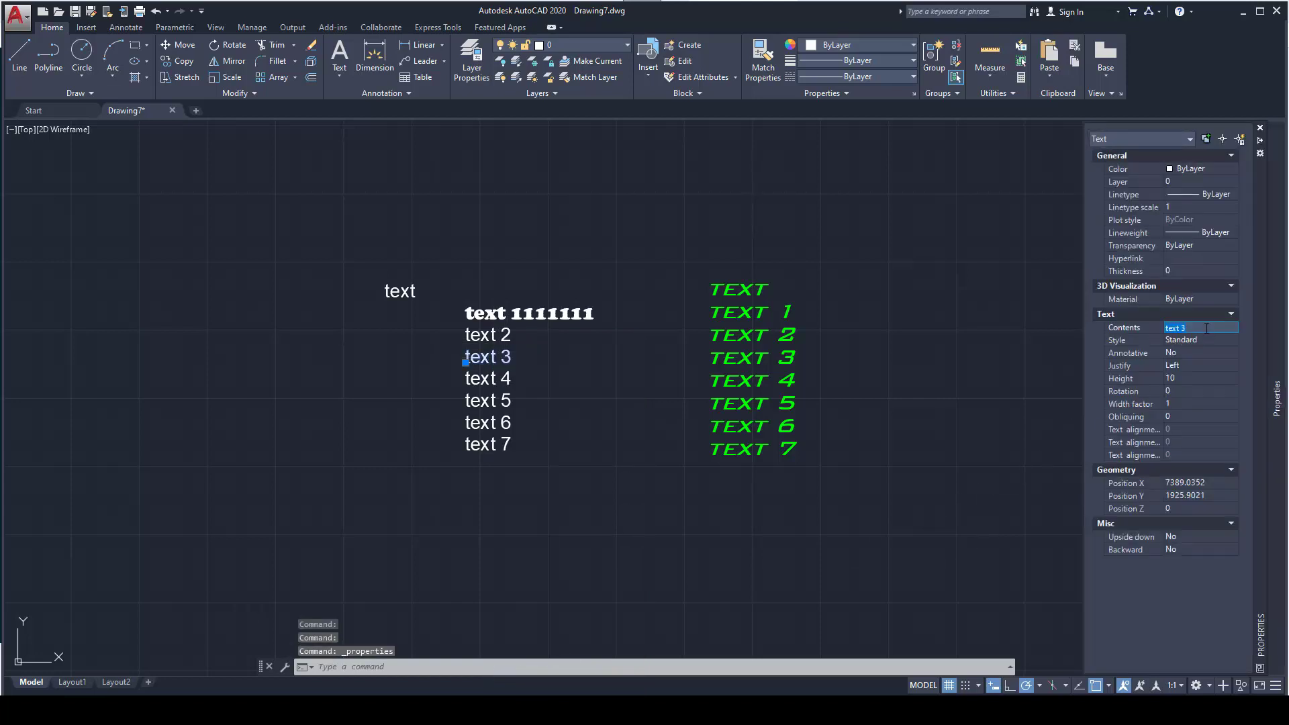
left_click(1203, 340)
left_click(1229, 340)
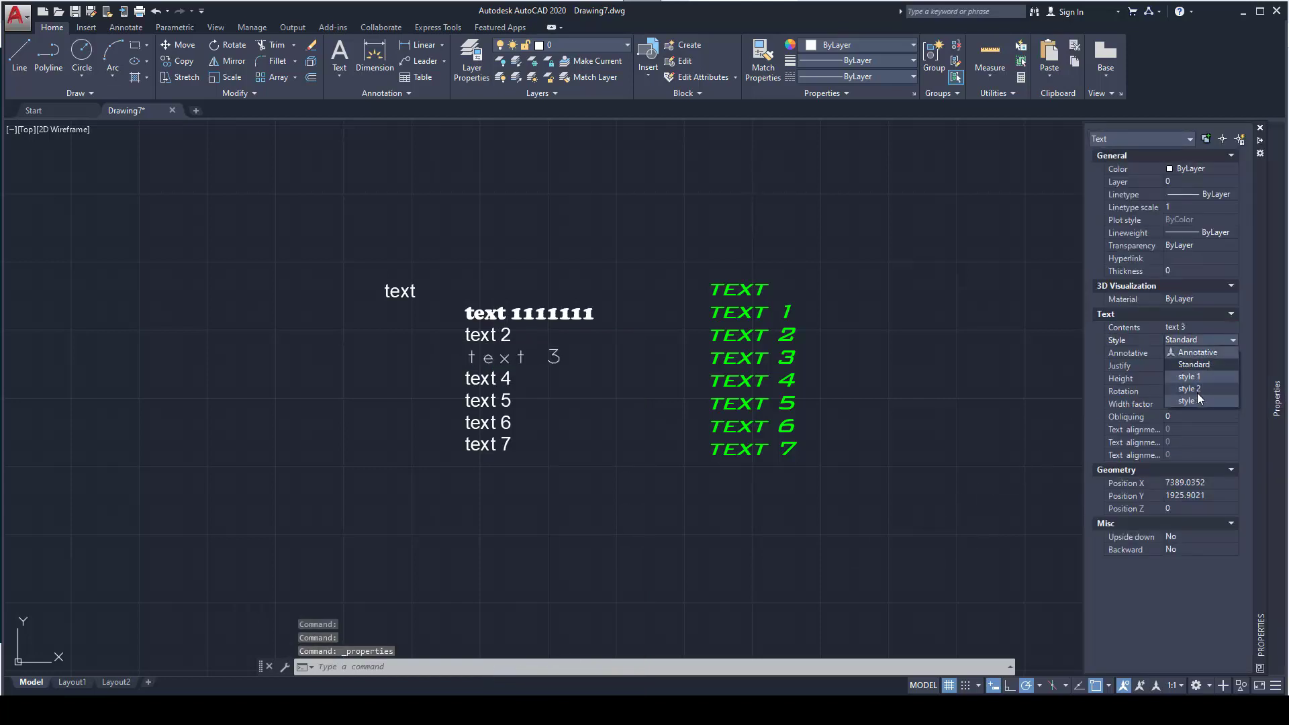
left_click(1198, 391)
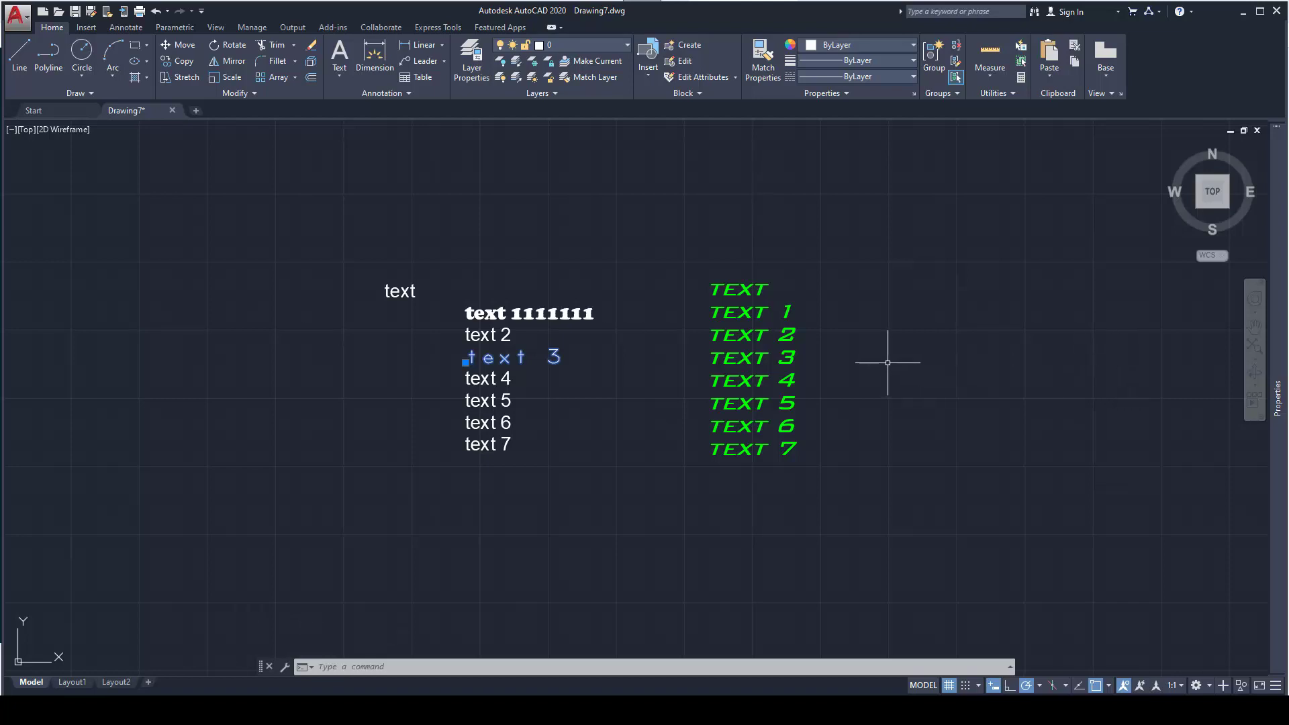
key("Escape")
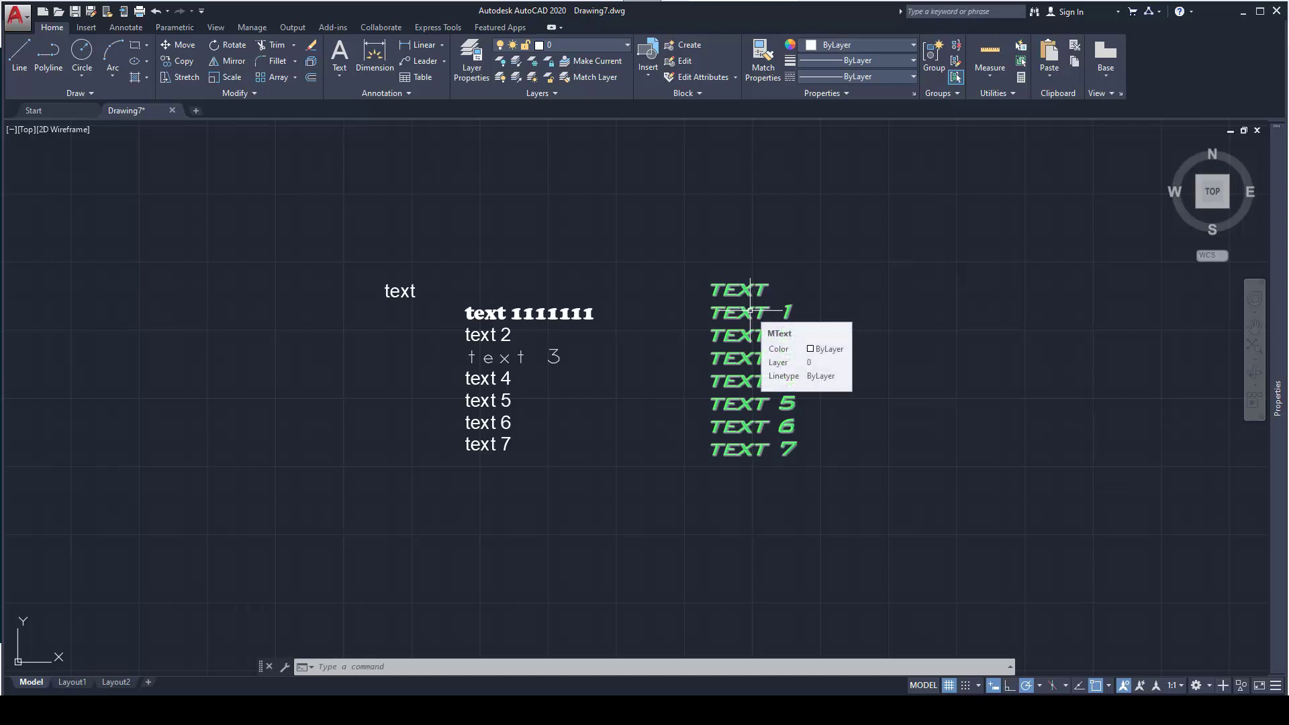
- Copy all lines of the green multiline text and paste them into a new Notepad document
double_click(750, 310)
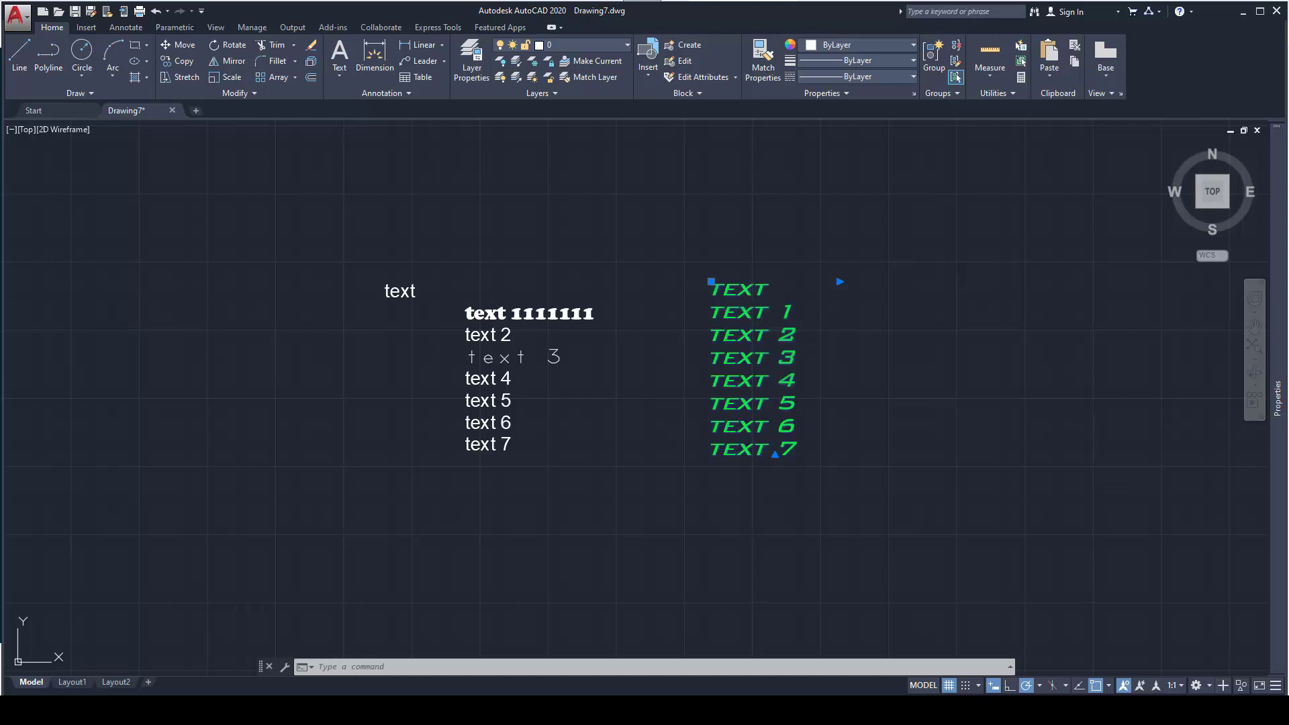
left_click_drag(802, 446, 715, 296)
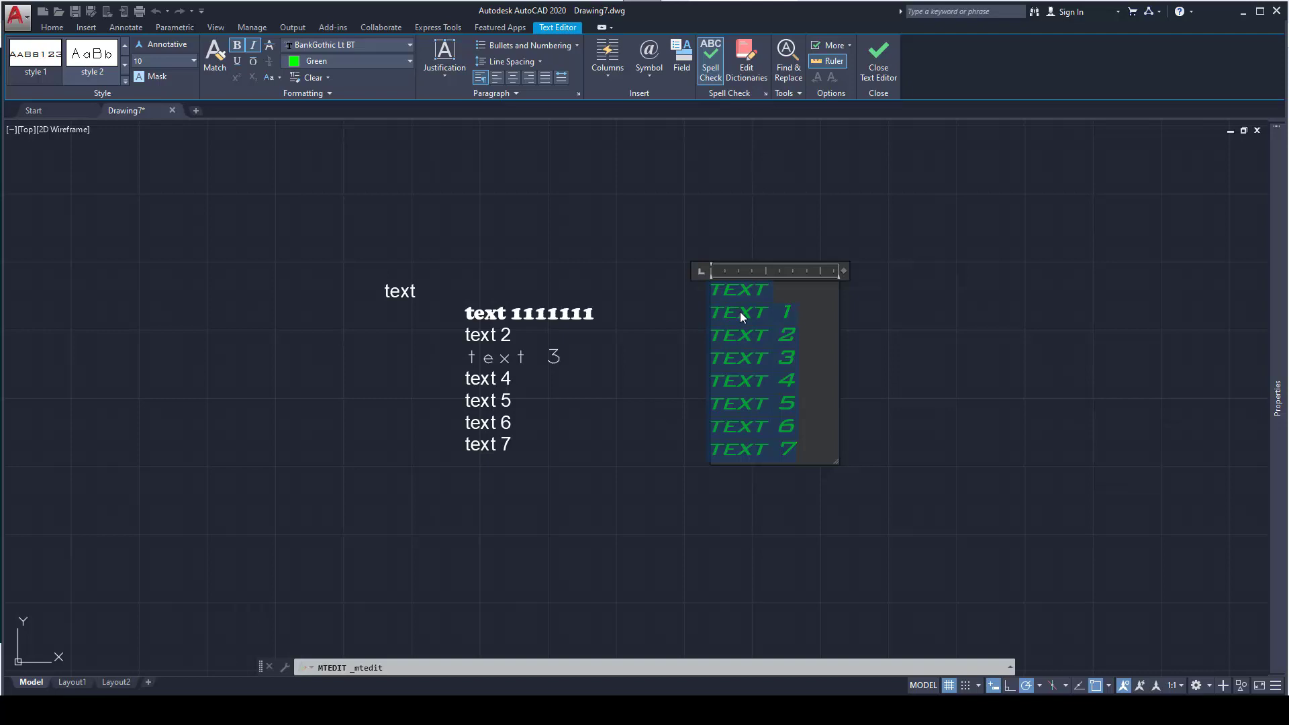
left_click(164, 695)
type("note")
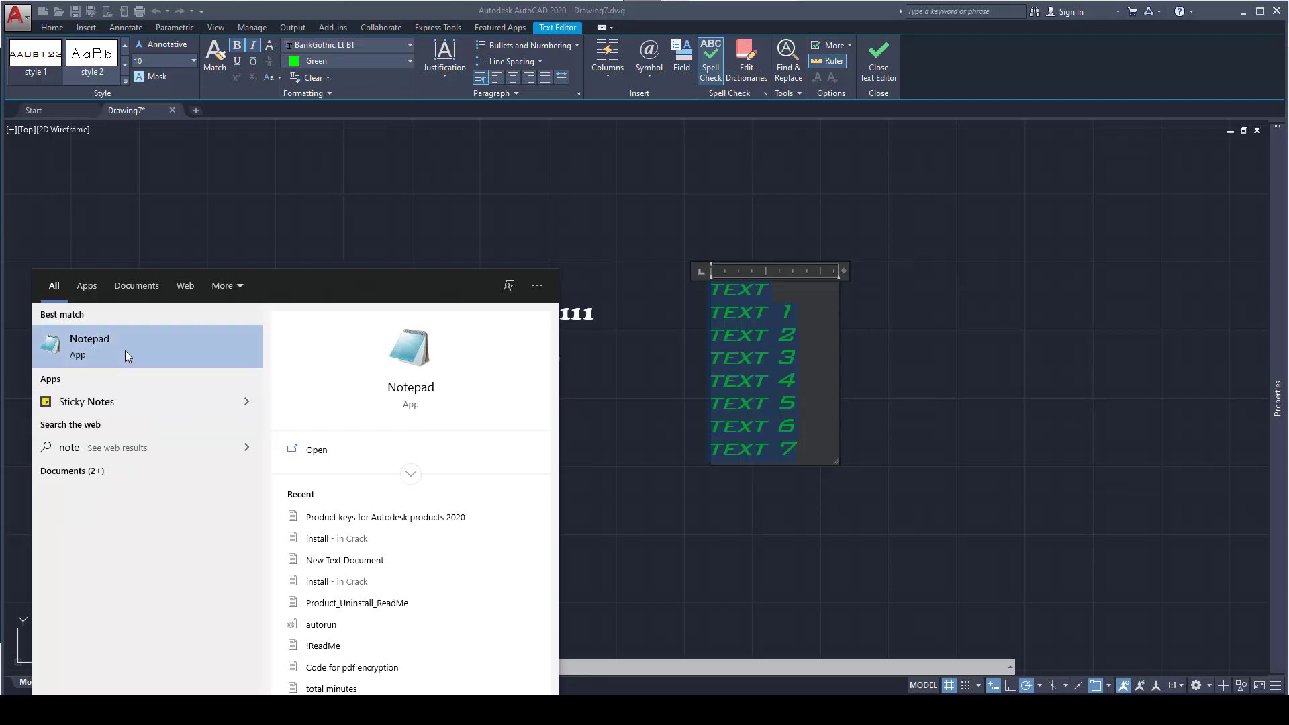
left_click(125, 351)
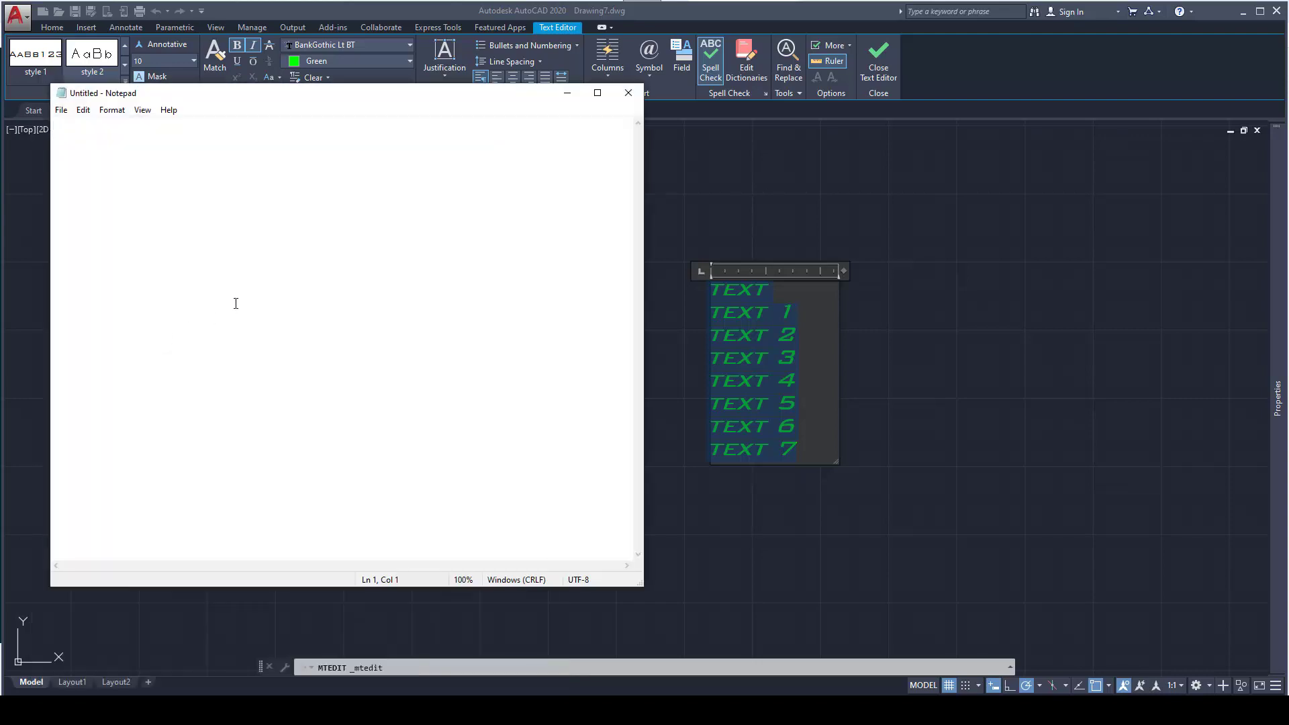
type("text text 1 text 2 text 3 text 4 text 5 text 6 text 7")
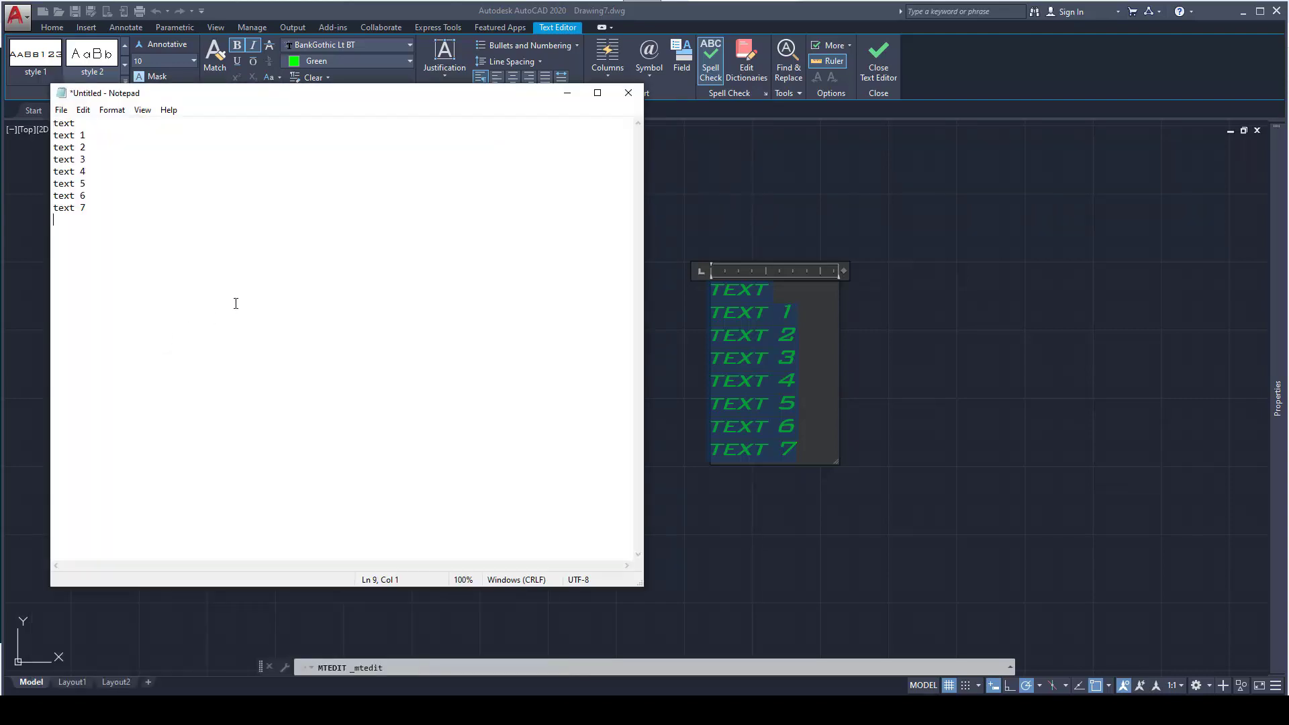
- Add the lines "text 8" and "text 9" below "text 7" in the Notepad document
left_click(96, 206)
type("text 8")
key("Return")
type("text 9")
key("Return")
- Copy all lines from Notepad, switch back to AutoCAD and replace the whole green multiline text with them, finishing the edit
key("shift+Up")
key("shift+Up")
key("shift+Up")
key("shift+Up")
key("shift+Up")
key("shift+Up")
key("shift+Up")
key("shift+Up")
key("shift+Up")
key("shift+Up")
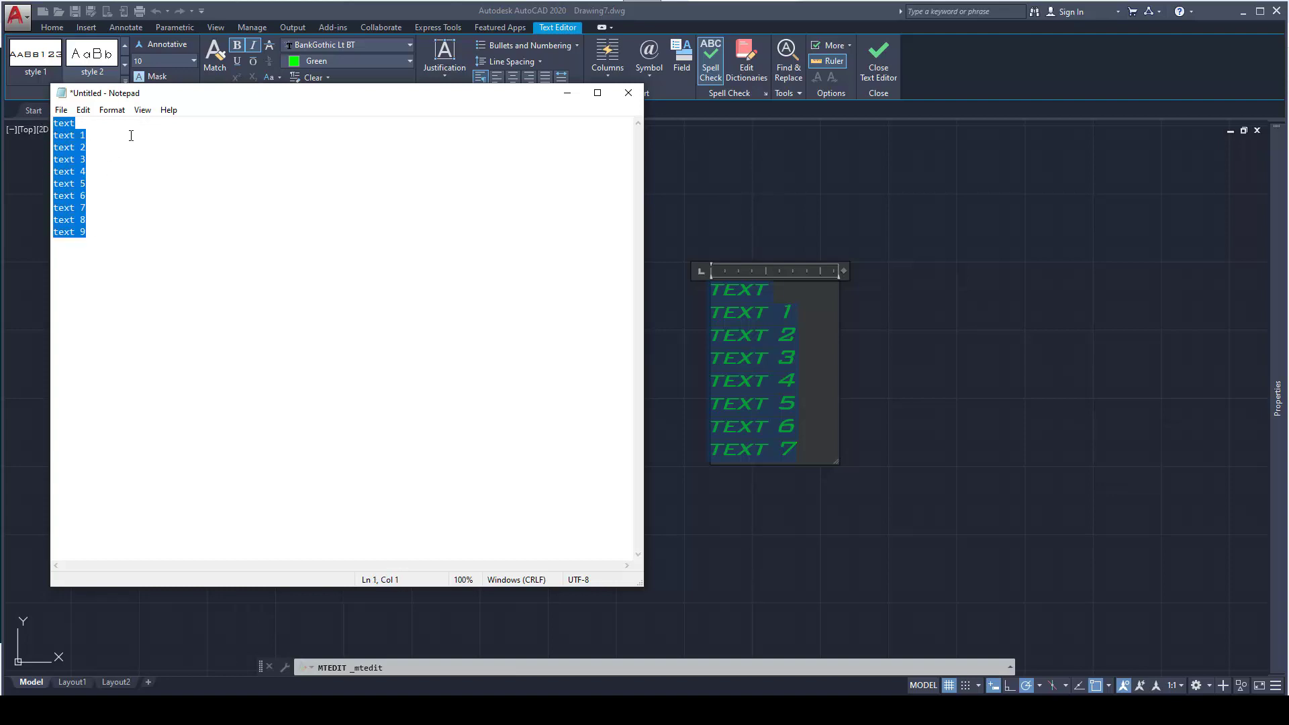
left_click(717, 196)
left_click(766, 383)
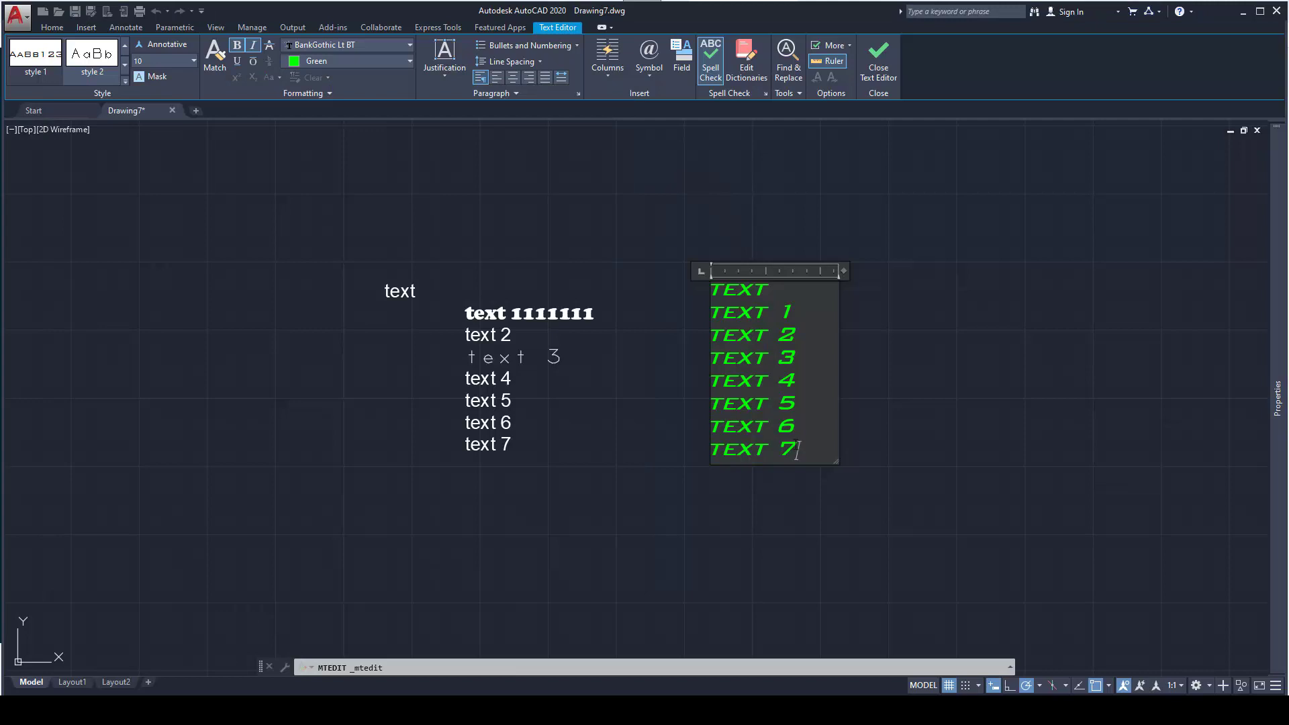
left_click_drag(798, 450, 710, 291)
type("TEXT TEXT 1 TEXT 2 TEXT 3 TEXT 4 TEXT 5 TEXT 6 TEXT 7 TEXT 8 TEXT 9")
left_click(662, 308)
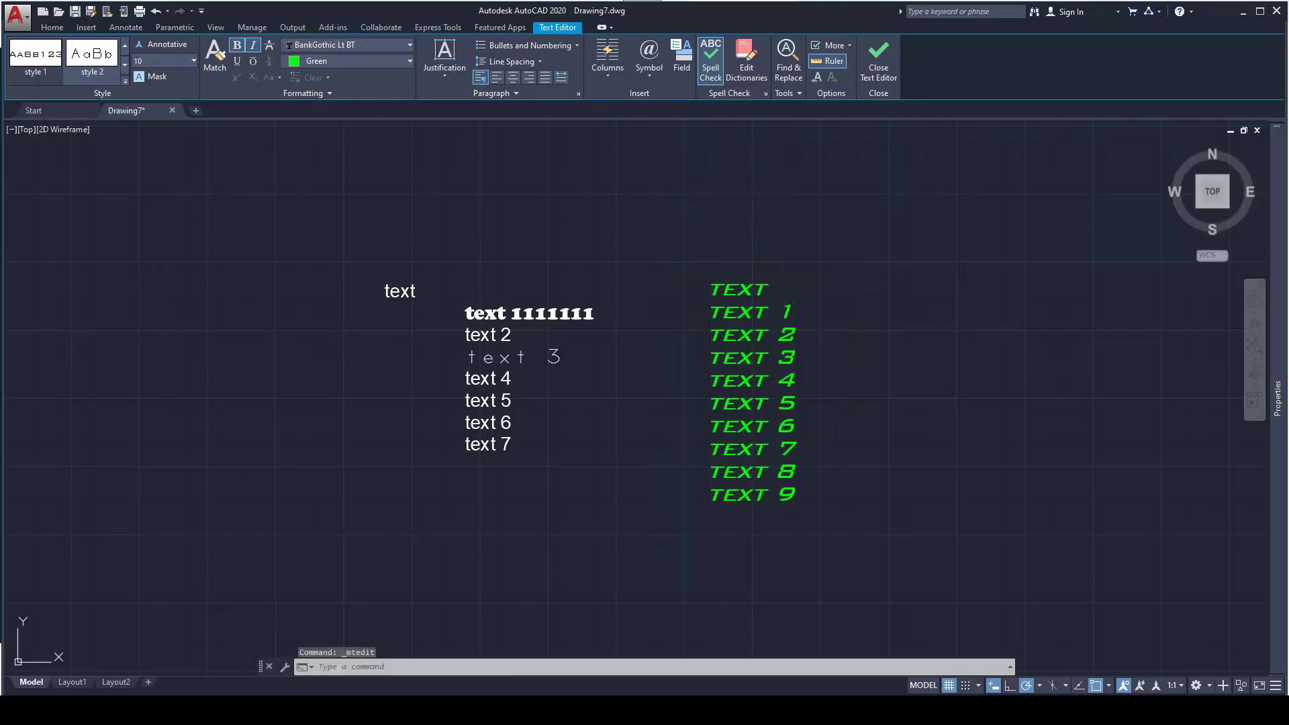